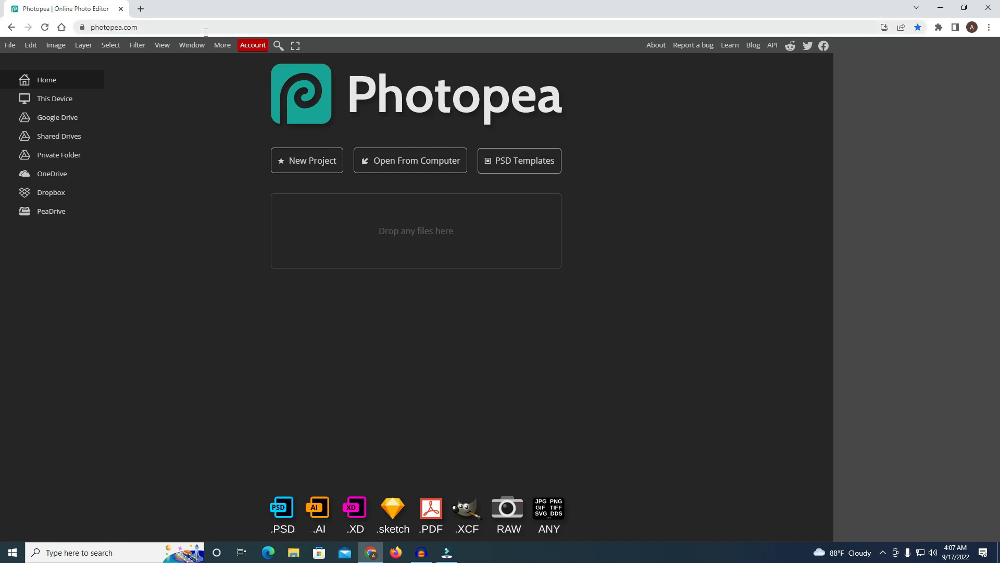
pyautogui.rightClick(207, 27)
pyautogui.hotkey('ctrl', 'c')
pyautogui.click(232, 89)
pyautogui.click(140, 8)
pyautogui.click(115, 8)
pyautogui.click(121, 11)
pyautogui.rightClick(120, 26)
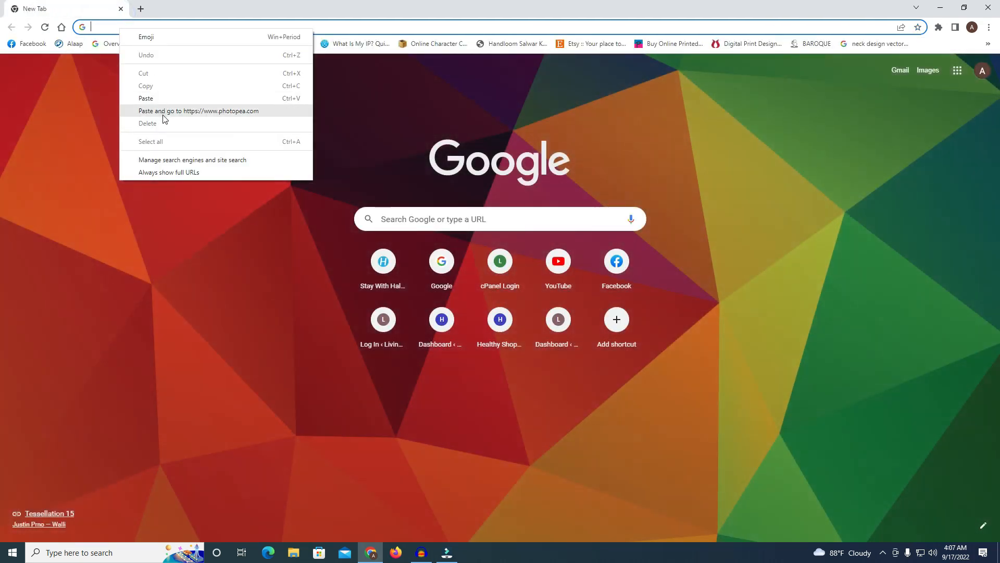
pyautogui.click(163, 116)
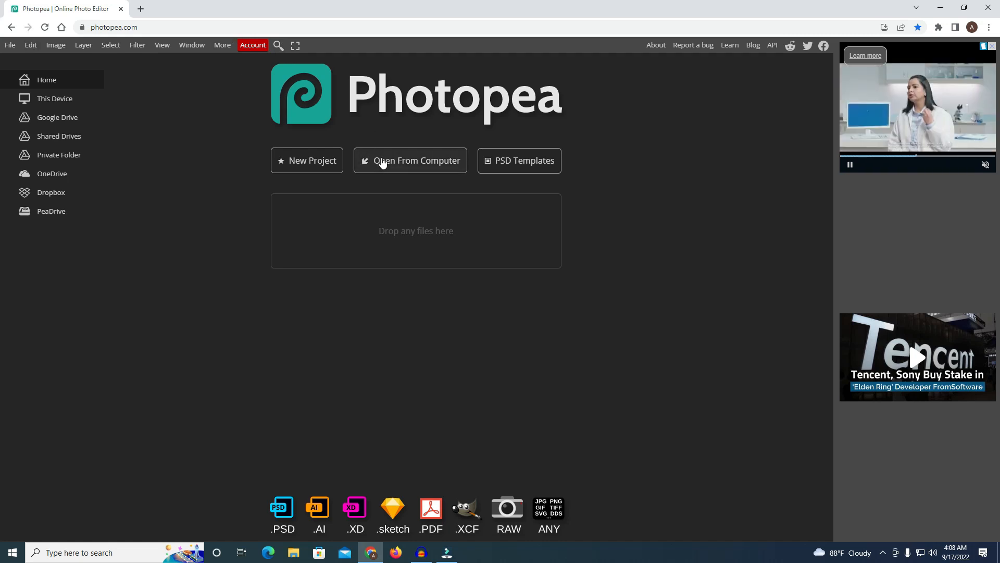
# - Start a new project and name it "tutorial"
pyautogui.click(310, 162)
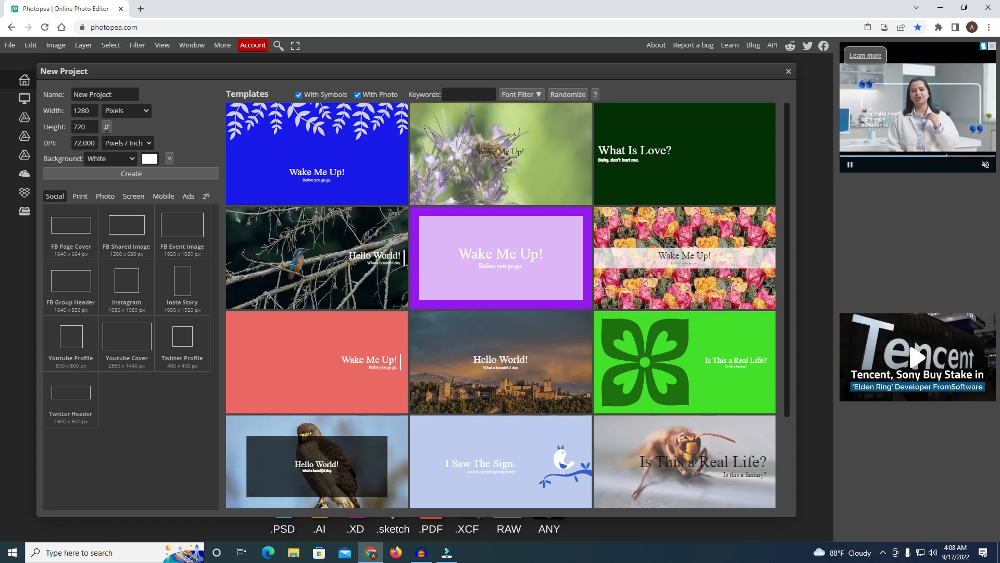
pyautogui.moveTo(119, 96); pyautogui.dragTo(39, 14)
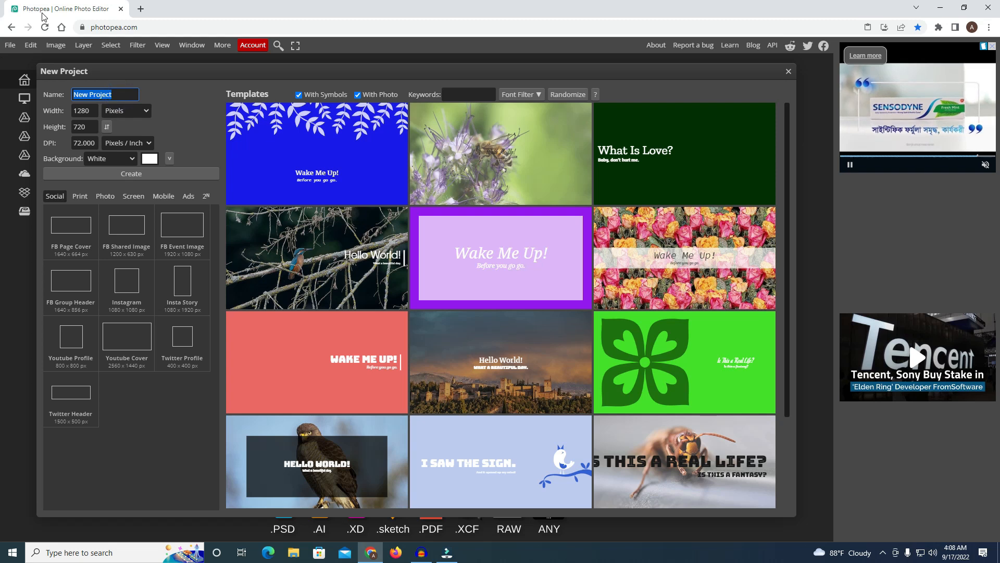
pyautogui.write('tu')
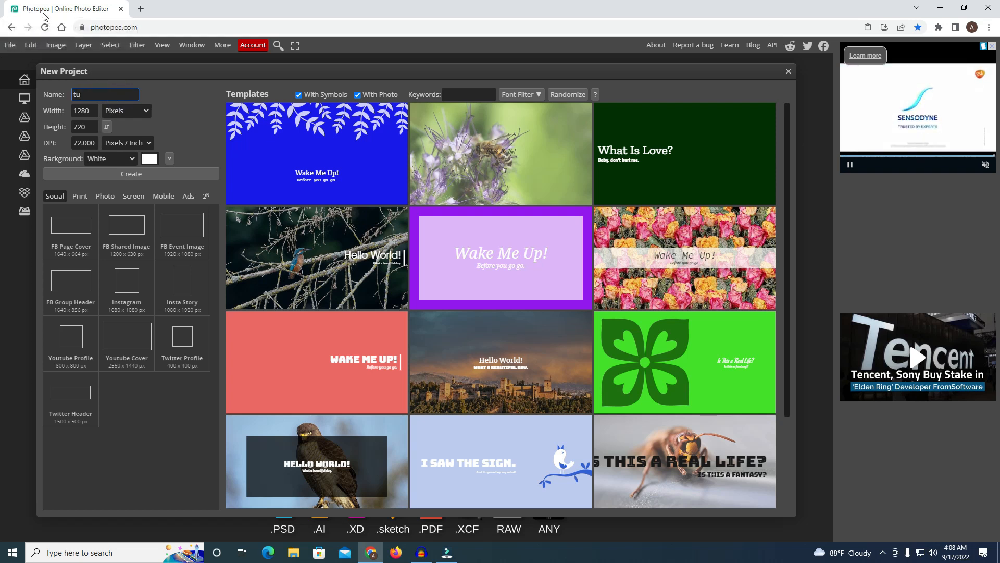
pyautogui.write('toria')
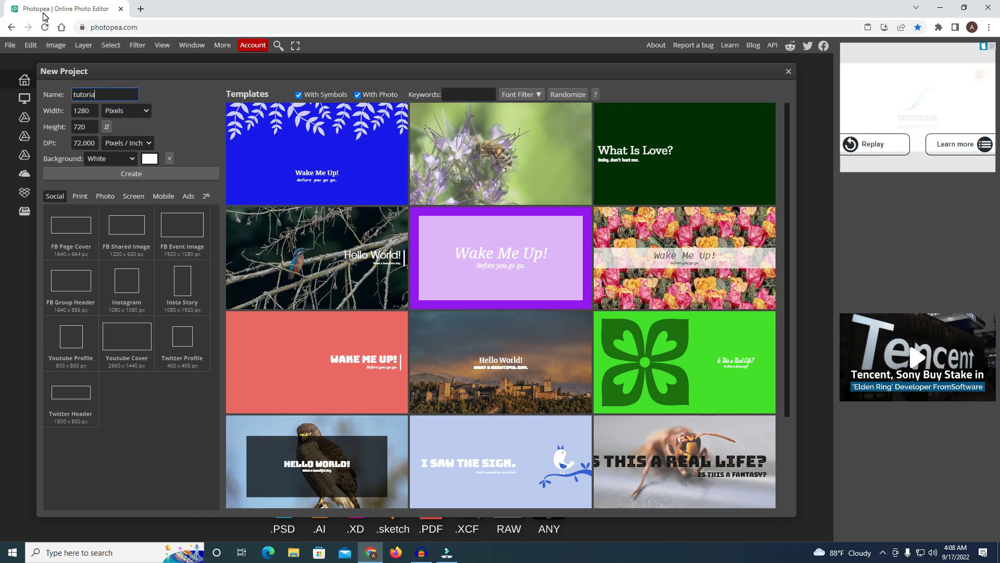
pyautogui.write('l')
# - Keep pixels as the width unit and set the new project's background to Transparent
pyautogui.click(89, 110)
pyautogui.click(145, 111)
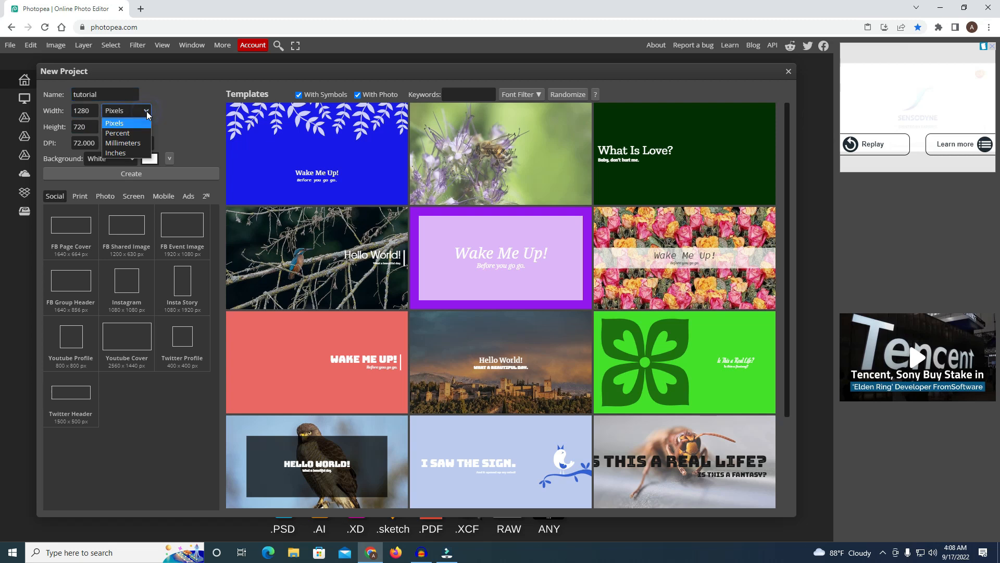
pyautogui.click(146, 111)
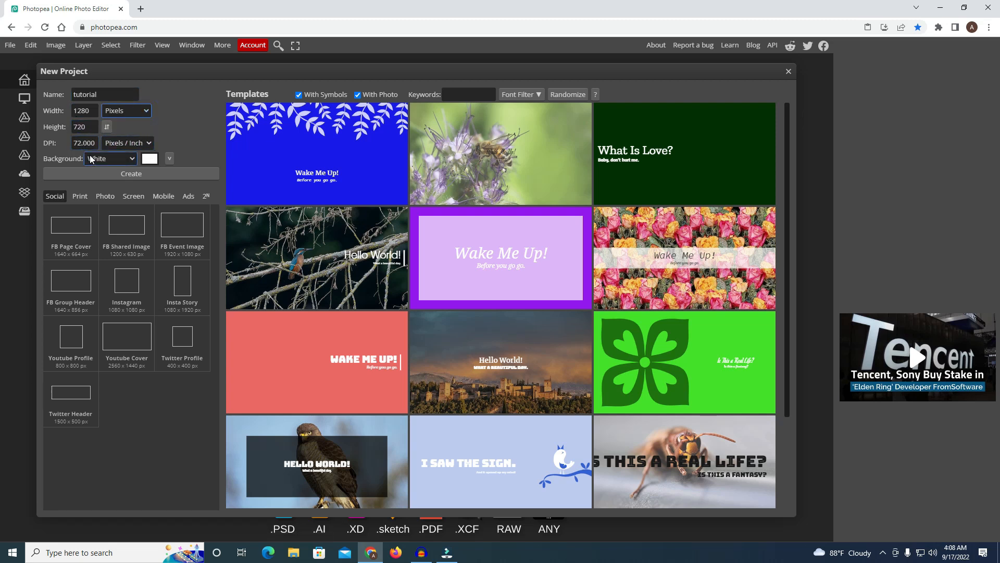
pyautogui.click(120, 160)
pyautogui.click(121, 193)
# - Look through the Social, Print, Photo, Screen and Mobile size presets, and create the project at 1280 × 720 pixels
pyautogui.click(79, 196)
pyautogui.click(55, 196)
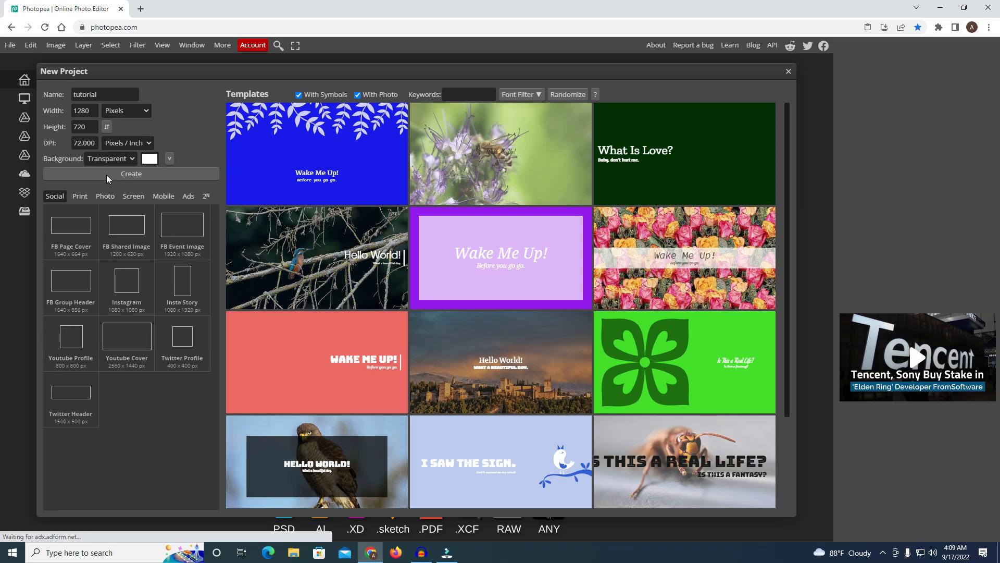
pyautogui.click(81, 199)
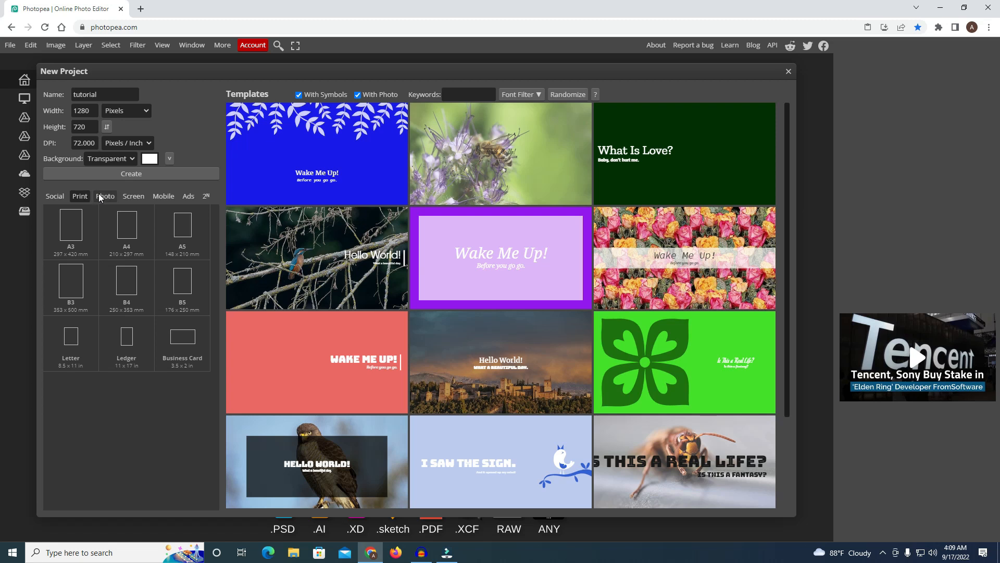
pyautogui.click(101, 196)
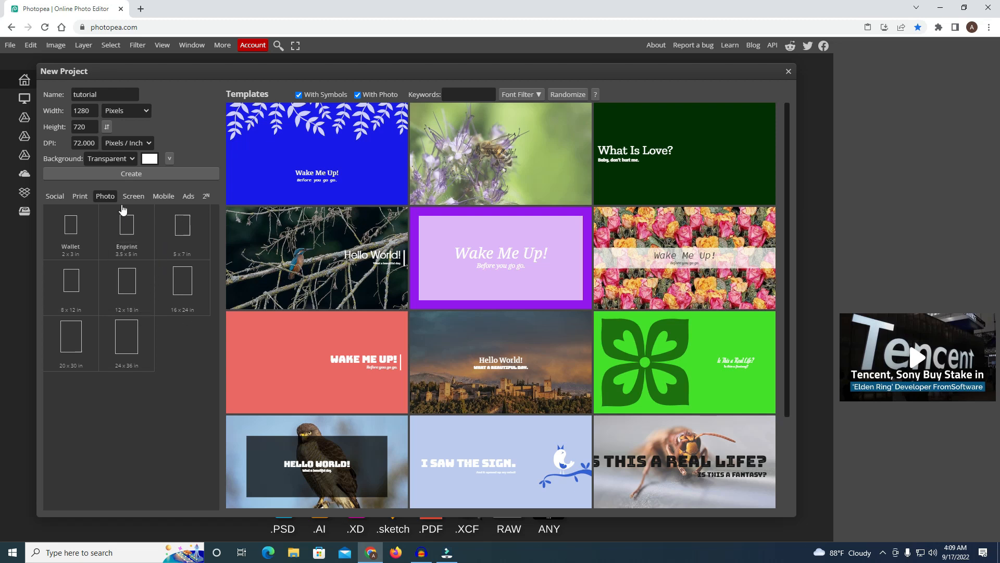
pyautogui.click(133, 196)
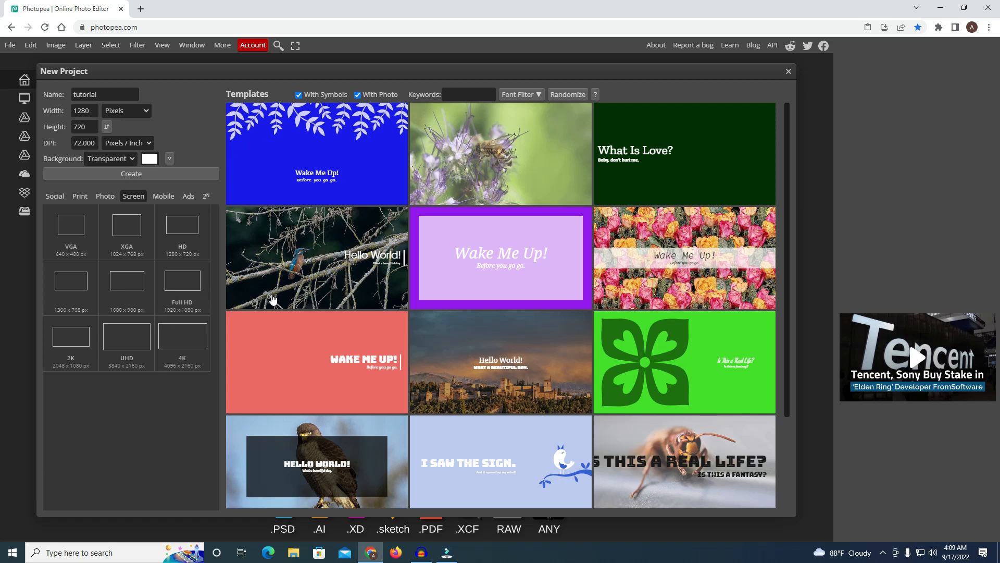
pyautogui.click(172, 196)
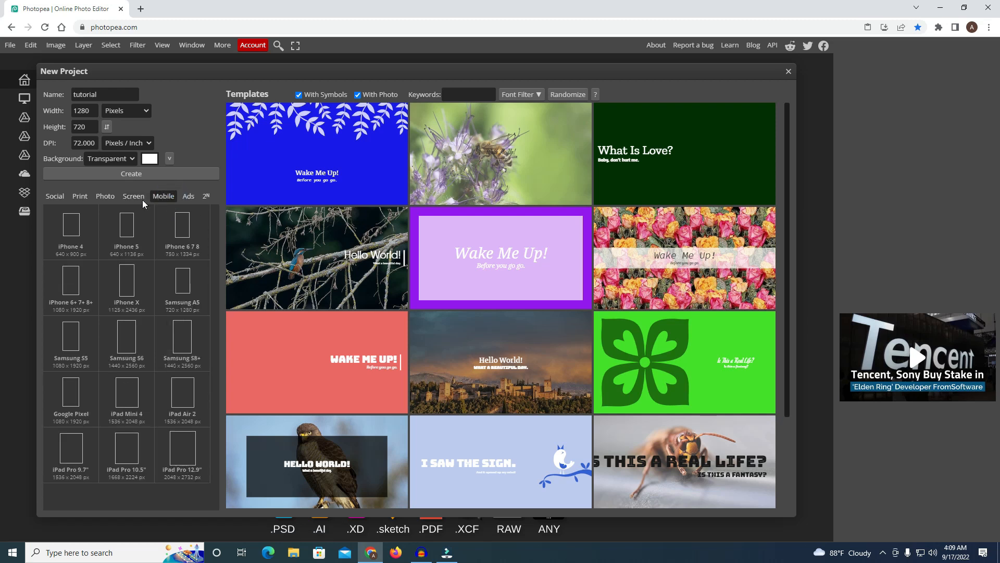
pyautogui.click(58, 196)
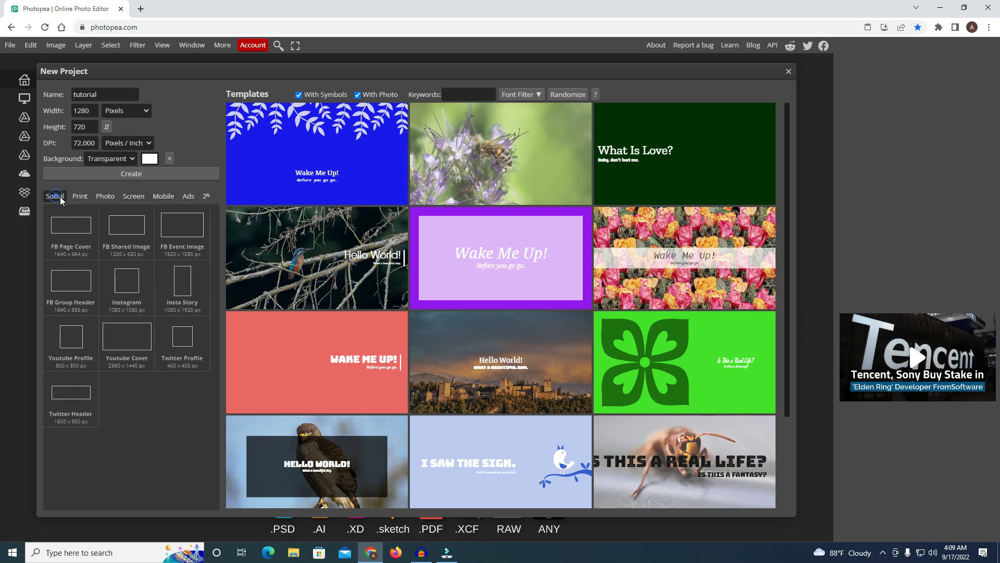
pyautogui.doubleClick(84, 110)
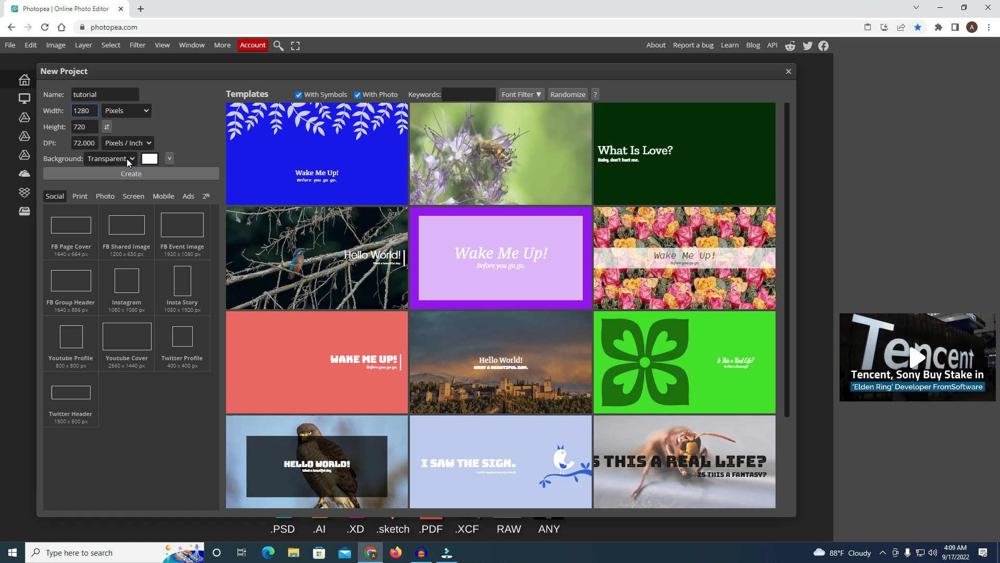
pyautogui.click(130, 173)
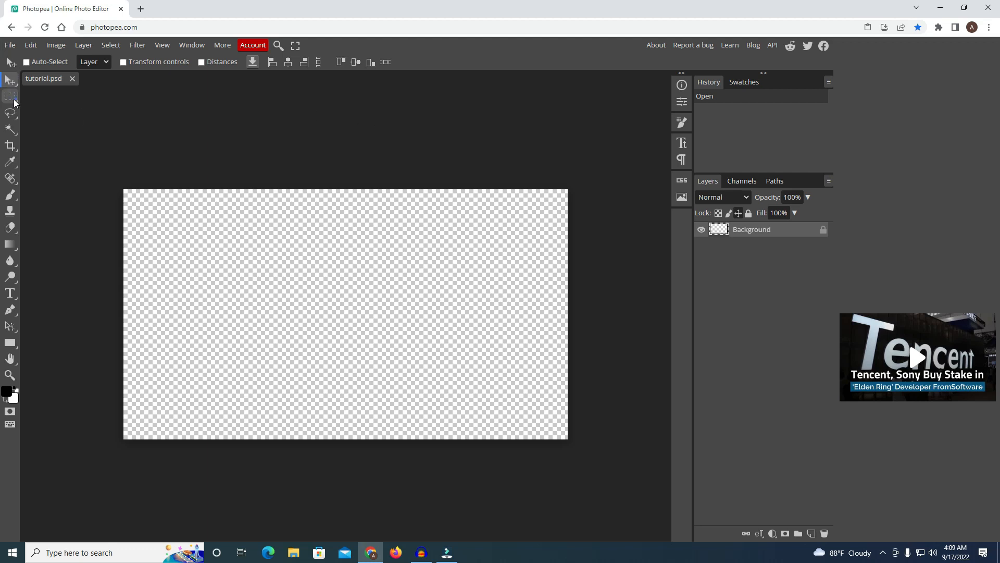
# - Examine the variants of the selection, crop, eyedropper, healing and brush tools, and the document's channels, paths and layers
pyautogui.moveTo(20, 118)
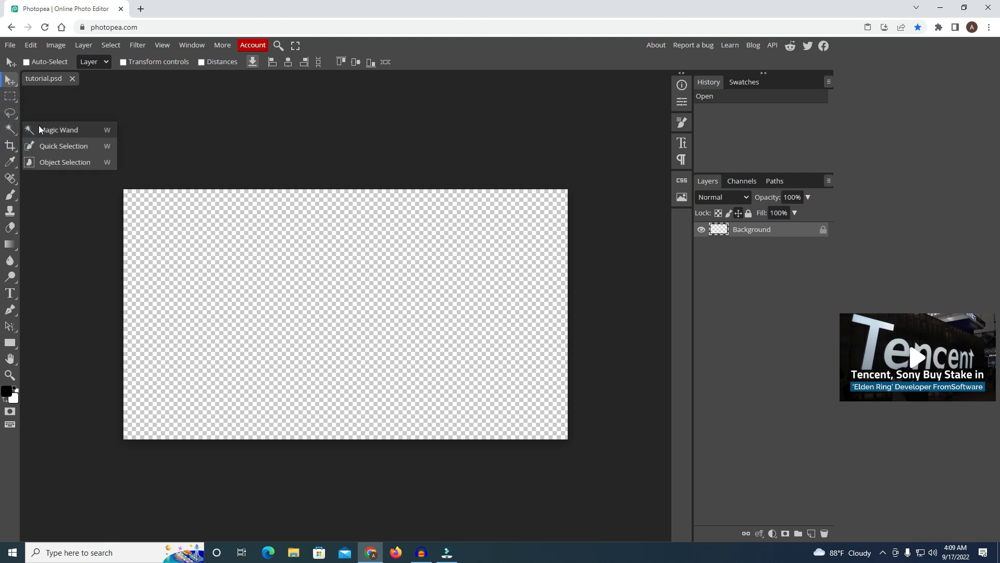
pyautogui.click(18, 150)
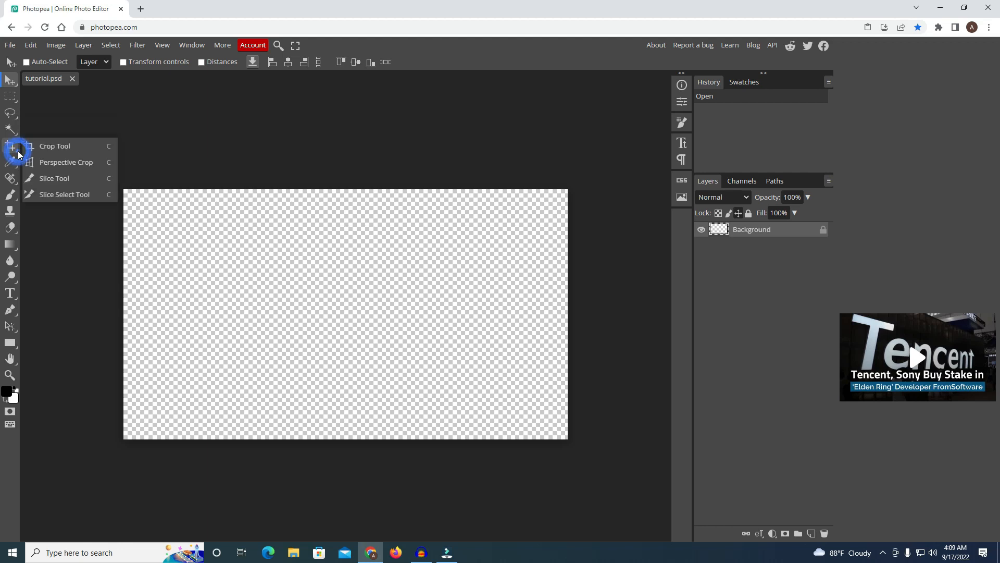
pyautogui.moveTo(22, 170)
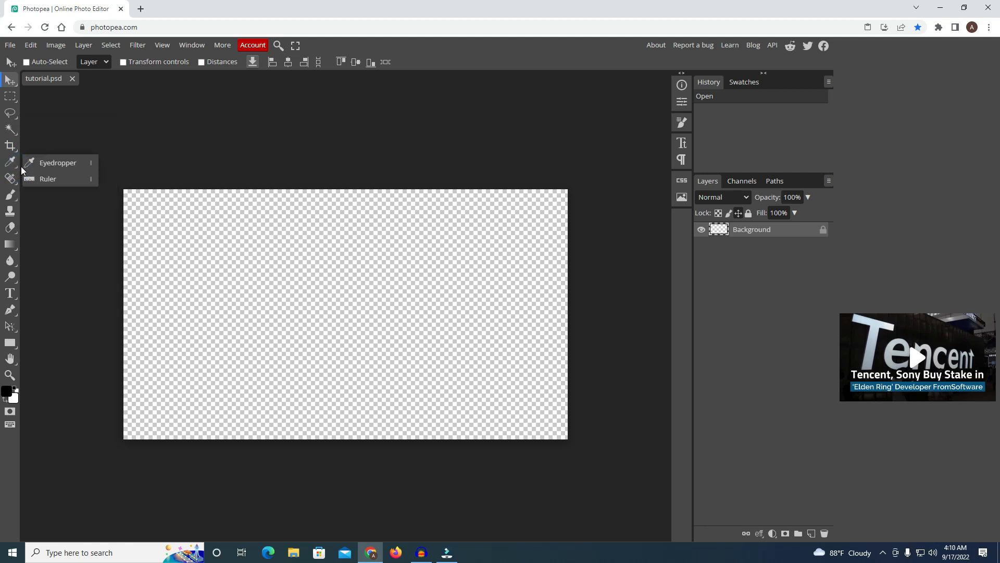
pyautogui.click(17, 187)
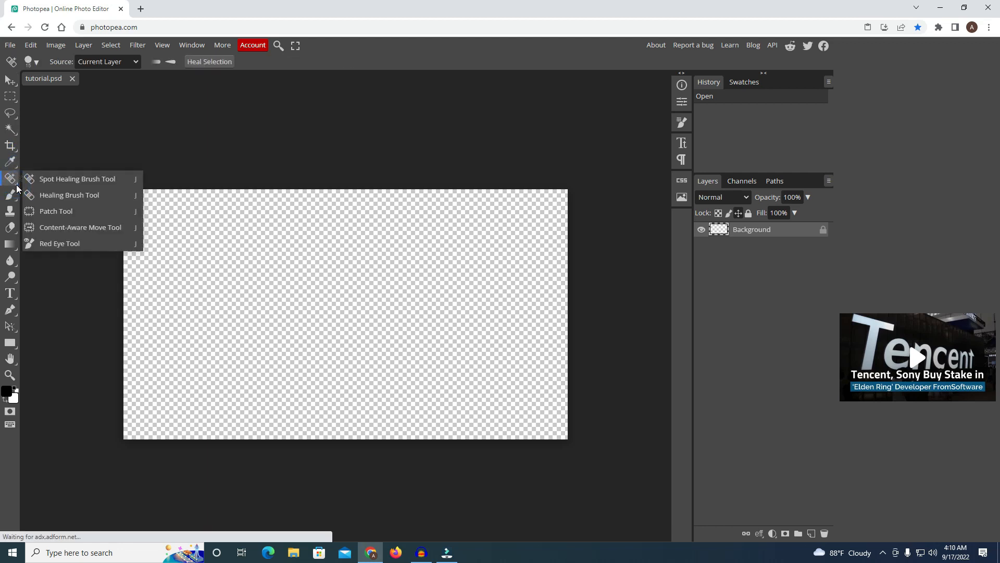
pyautogui.click(16, 195)
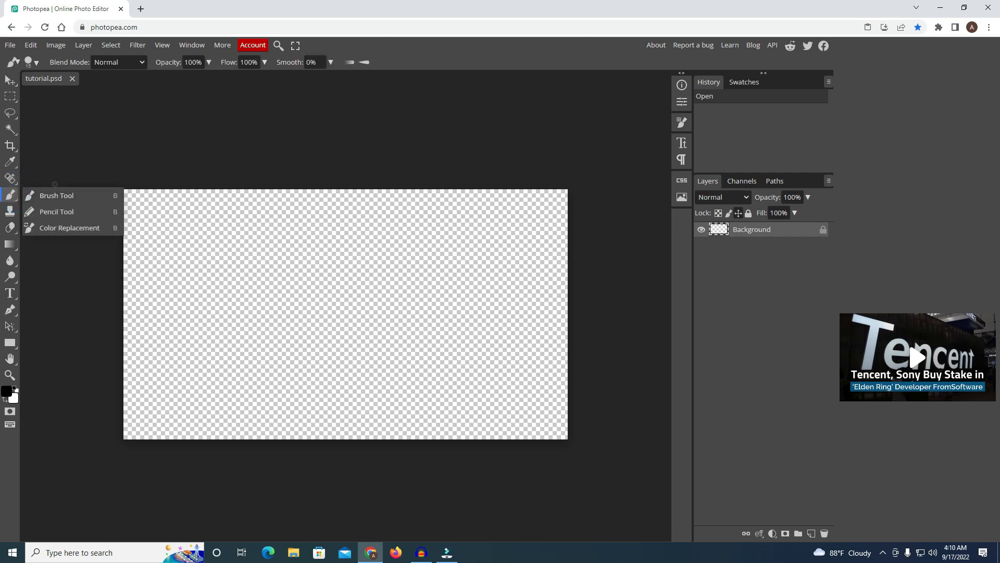
pyautogui.click(9, 231)
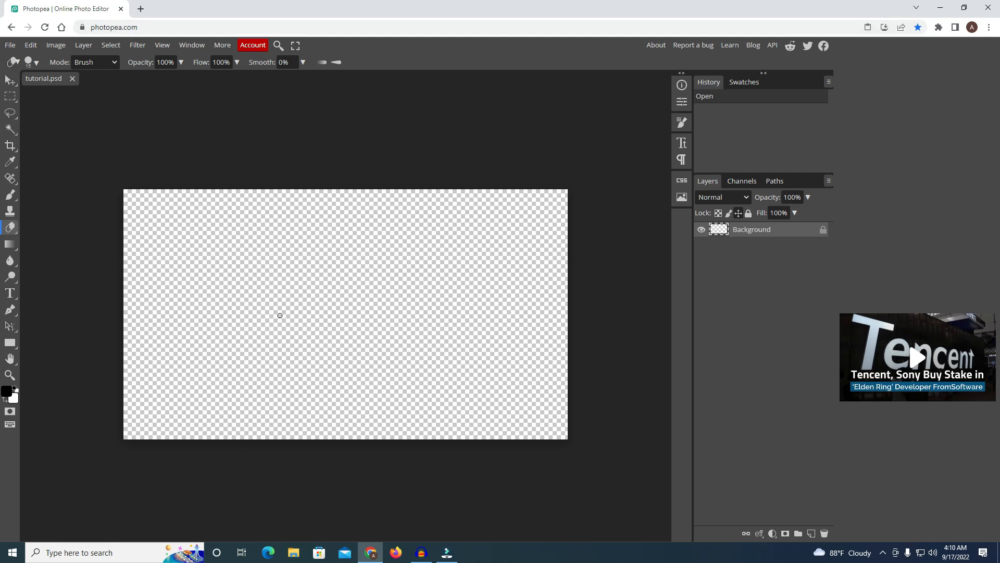
pyautogui.scroll(-3, 295, 321)
pyautogui.scroll(3, 641, 220)
pyautogui.click(742, 181)
pyautogui.click(775, 182)
pyautogui.click(704, 182)
# - Choose the Brush Tool and set the foreground colour to red
pyautogui.rightClick(10, 194)
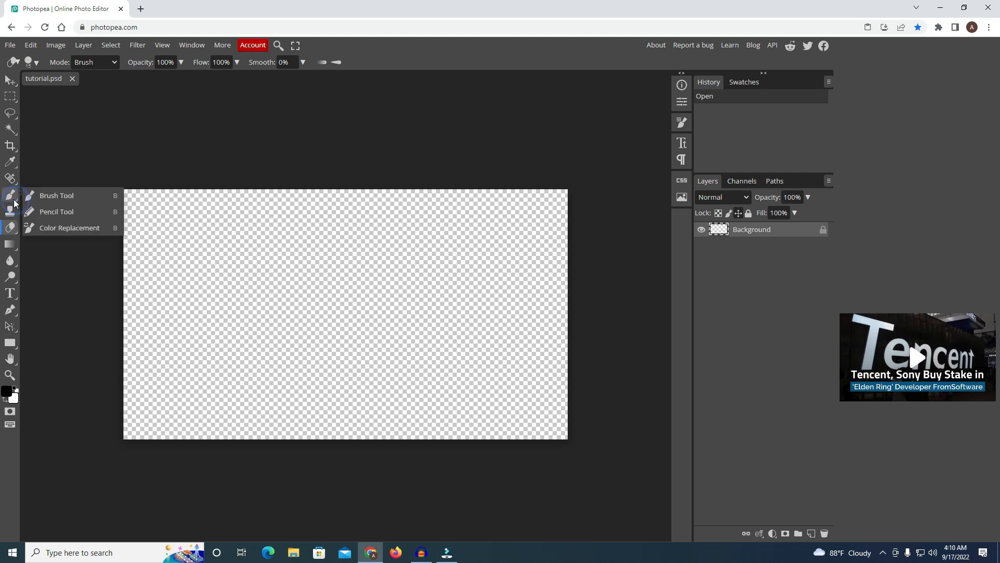
pyautogui.click(51, 195)
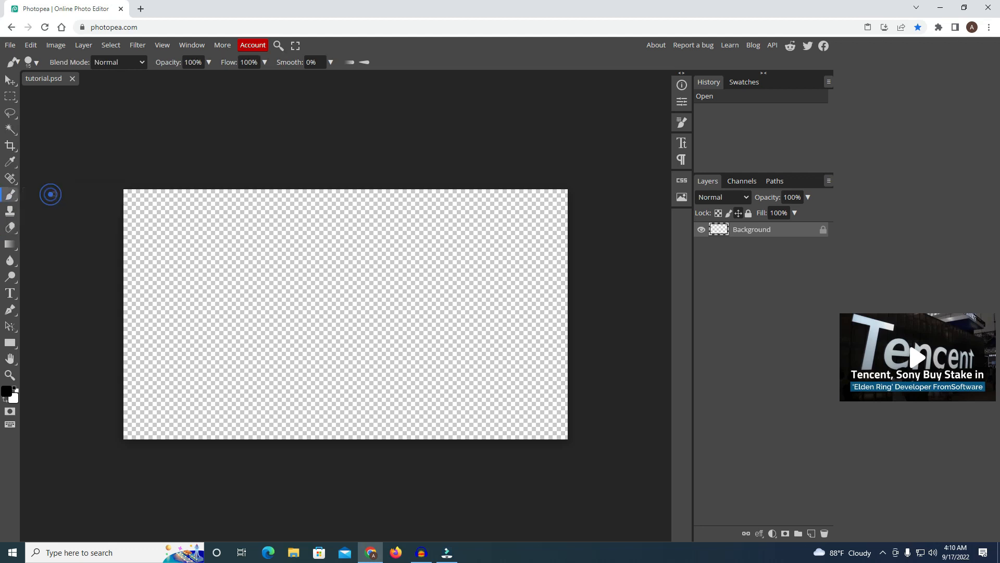
pyautogui.click(7, 391)
pyautogui.click(194, 170)
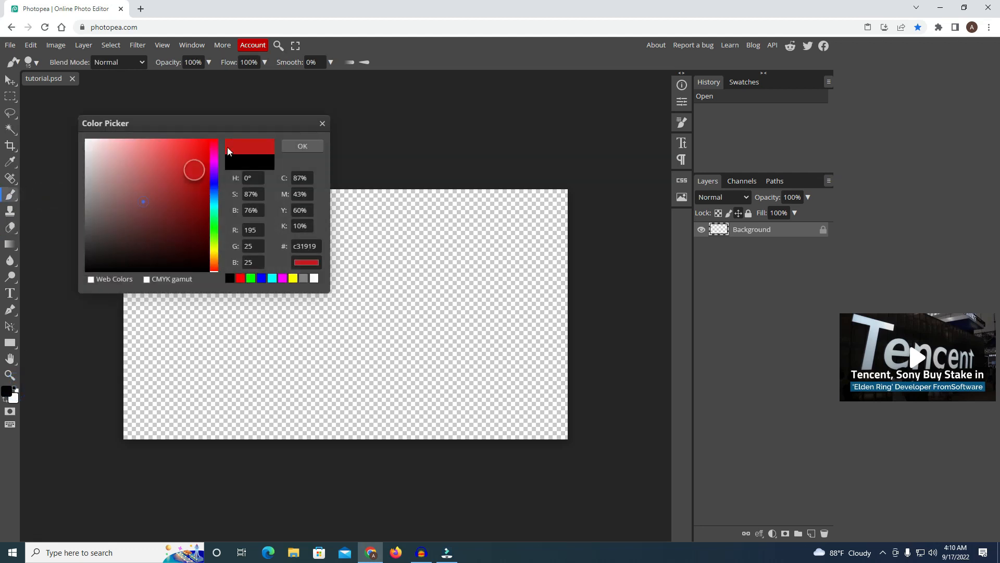
pyautogui.click(298, 146)
# - Paint several thin red lines and looping scribbles across the middle of the transparent canvas
pyautogui.moveTo(214, 293); pyautogui.dragTo(469, 271)
pyautogui.moveTo(339, 333); pyautogui.dragTo(575, 279)
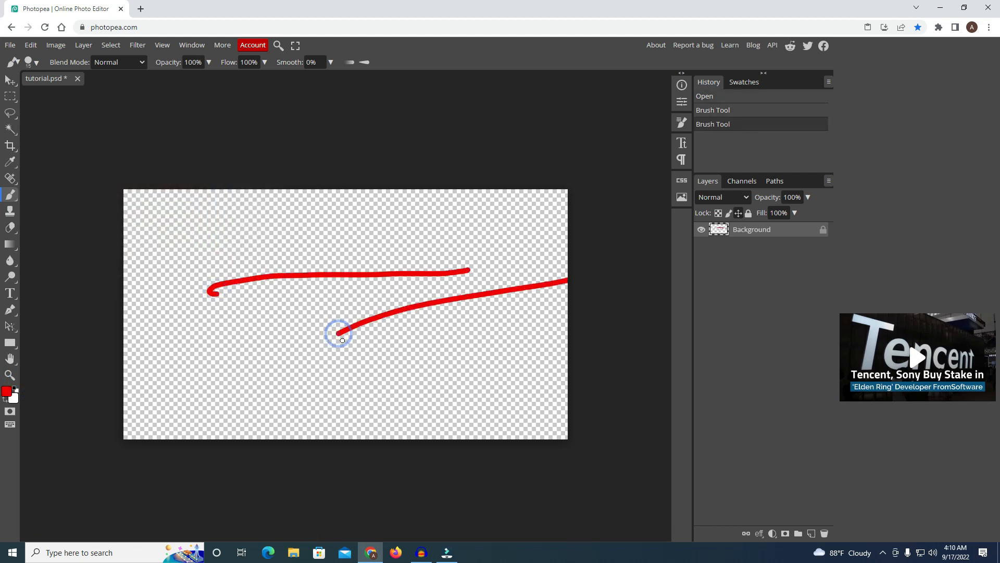
pyautogui.moveTo(255, 344); pyautogui.dragTo(497, 299)
pyautogui.moveTo(292, 226)
pyautogui.mouseDown()
pyautogui.moveTo(343, 347)
pyautogui.moveTo(216, 344)
pyautogui.moveTo(396, 305)
pyautogui.moveTo(23, 339)
pyautogui.mouseUp()
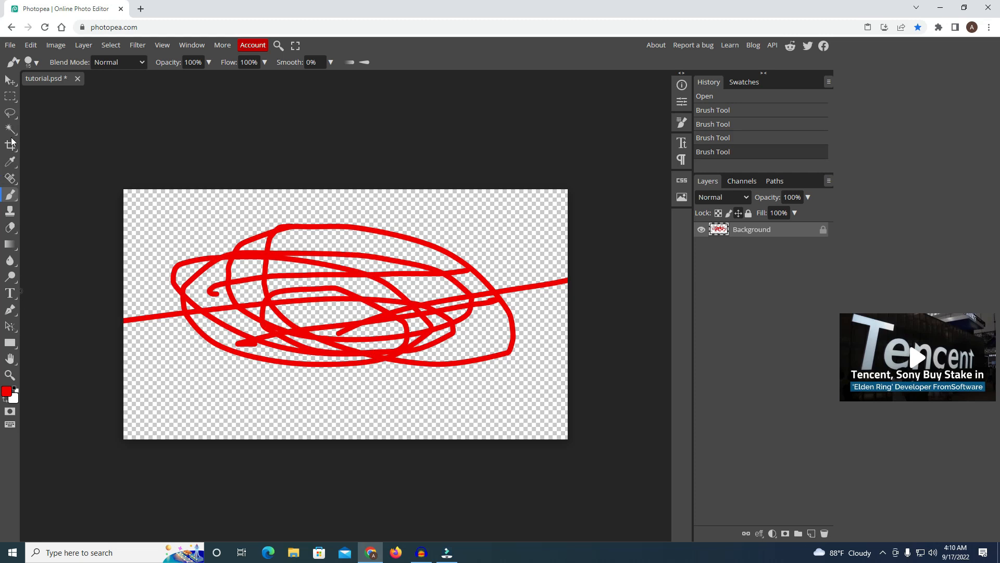
# - Enlarge the brush and paint a thick red bar along the canvas's upper edge and a large M shape over the scribbles
pyautogui.click(36, 62)
pyautogui.moveTo(139, 91); pyautogui.dragTo(117, 90)
pyautogui.click(151, 203)
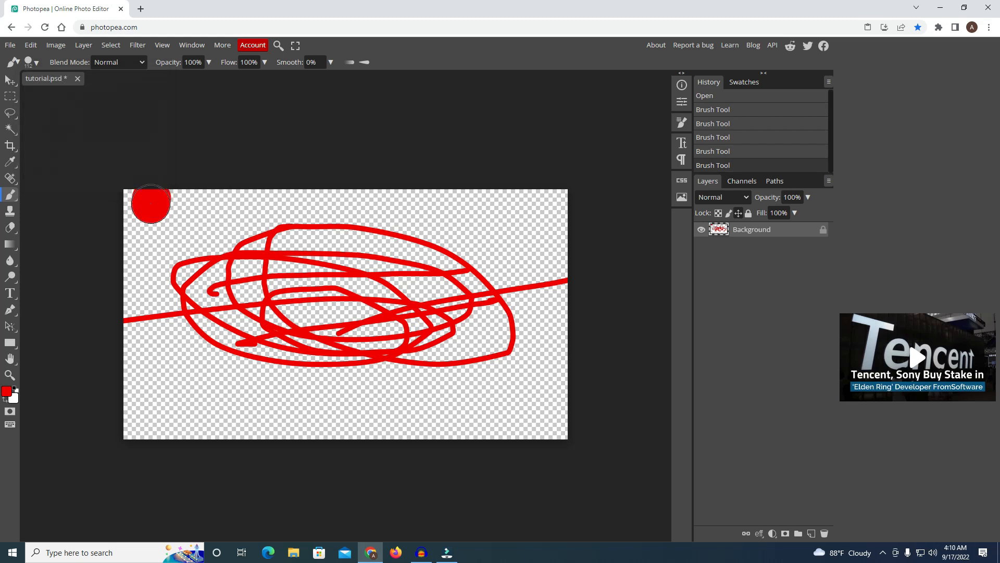
pyautogui.moveTo(151, 203); pyautogui.dragTo(297, 207)
pyautogui.moveTo(234, 421)
pyautogui.mouseDown()
pyautogui.moveTo(256, 323)
pyautogui.moveTo(294, 245)
pyautogui.mouseUp()
pyautogui.moveTo(305, 292)
pyautogui.mouseDown()
pyautogui.moveTo(331, 355)
pyautogui.moveTo(428, 267)
pyautogui.moveTo(448, 410)
pyautogui.mouseUp()
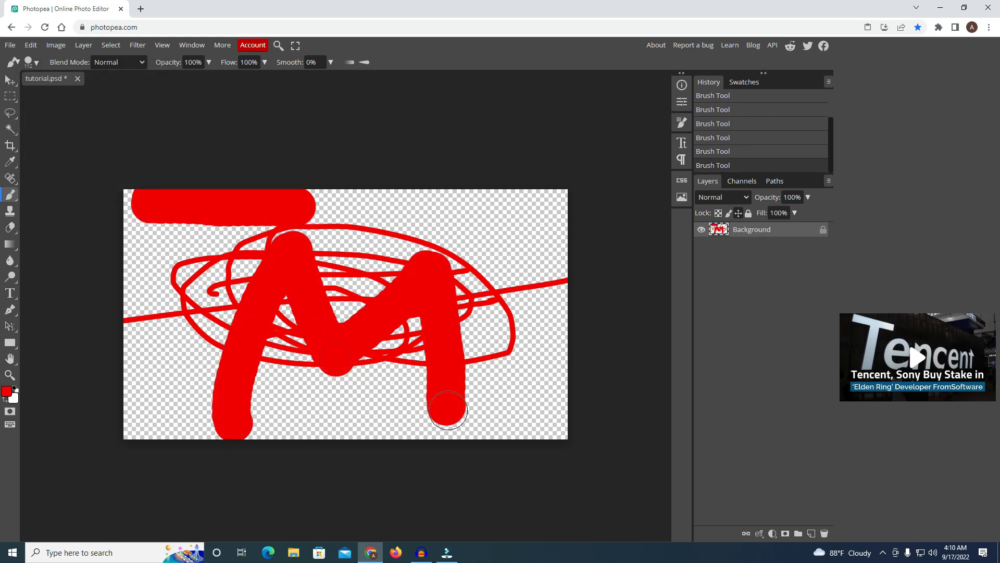
# - Review the brush stroke history, and close tutorial.psd without saving it
pyautogui.scroll(2, 777, 138)
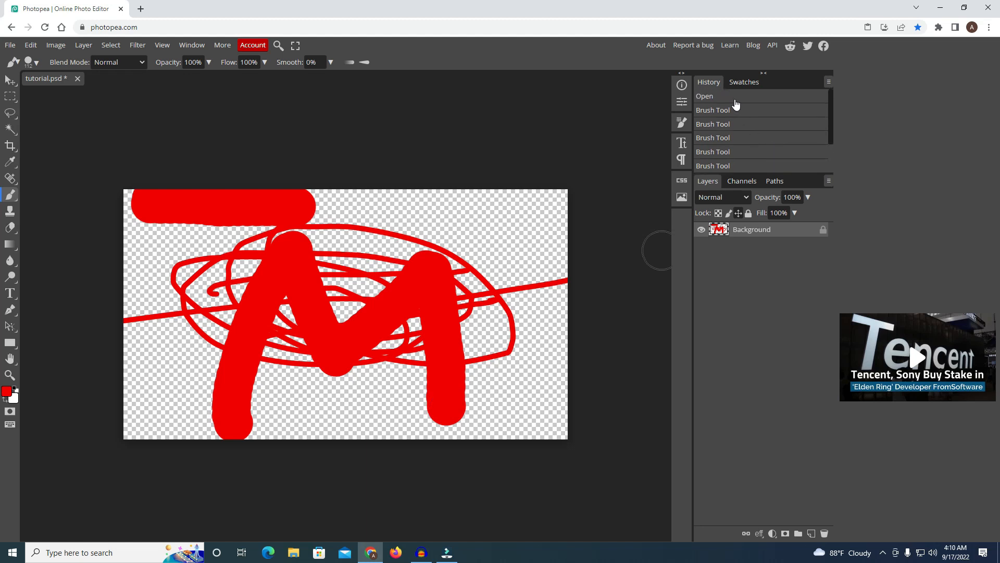
pyautogui.scroll(-1, 735, 104)
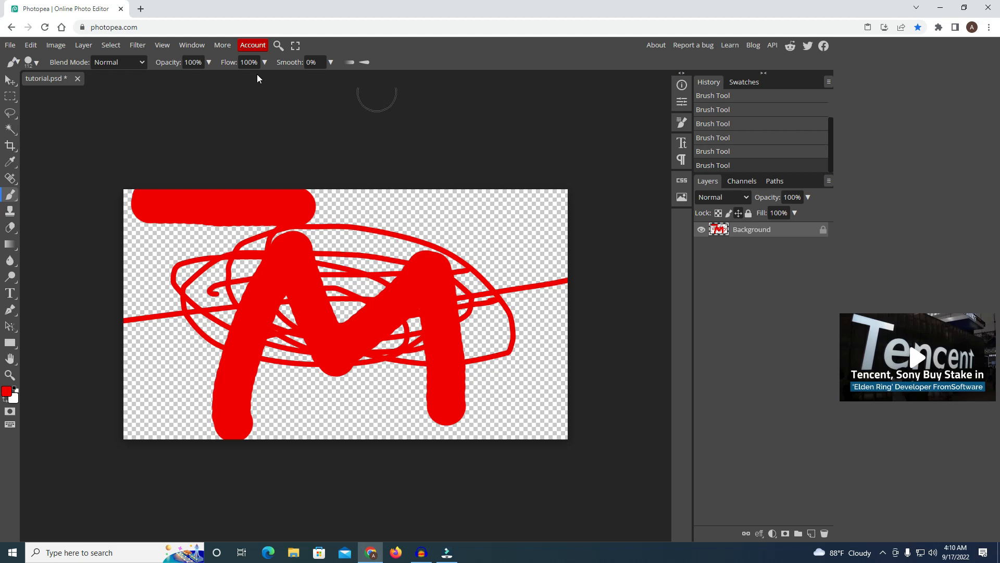
pyautogui.click(77, 79)
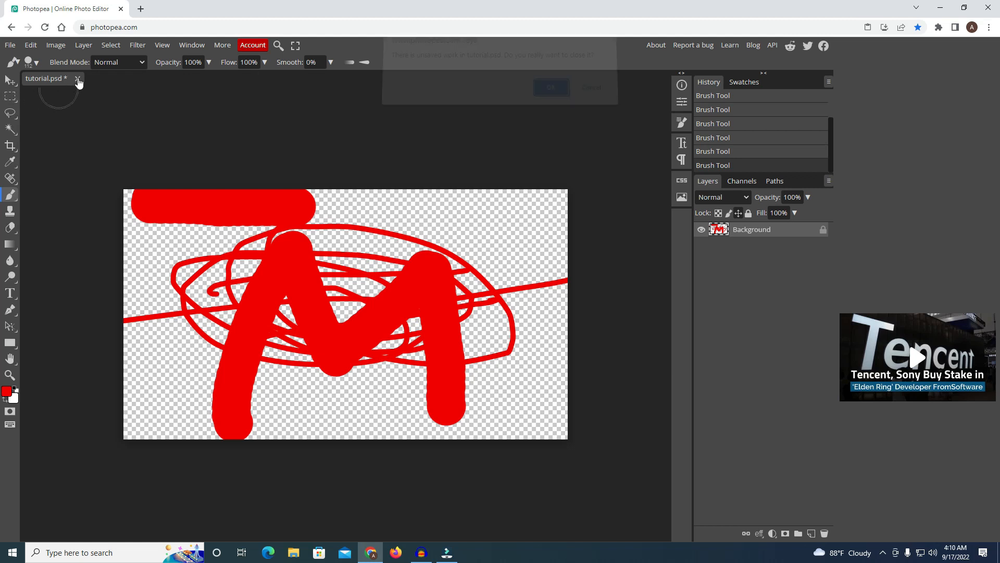
pyautogui.click(547, 96)
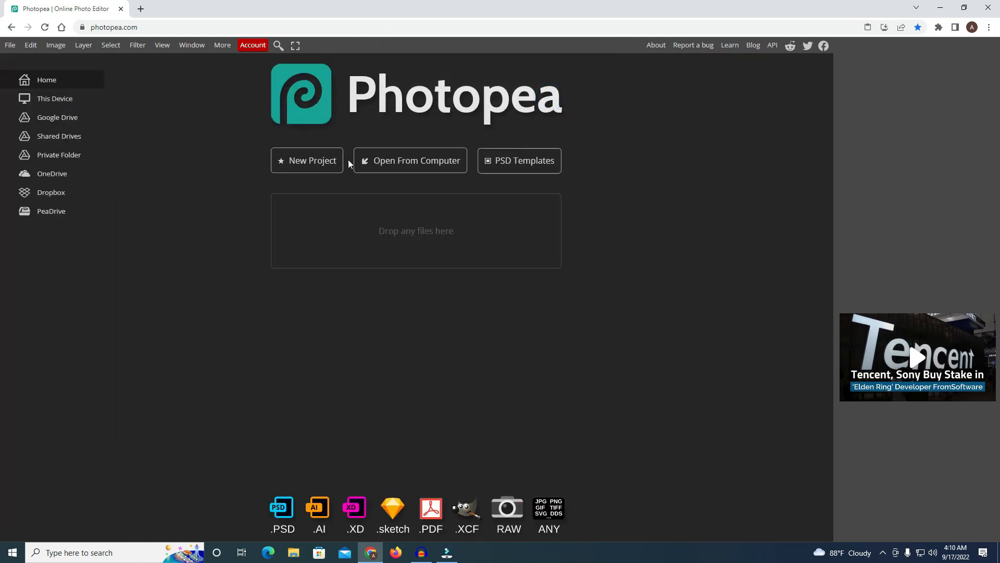
# - Open the image Screenshot (427) from the computer's Screenshots folder
pyautogui.click(399, 162)
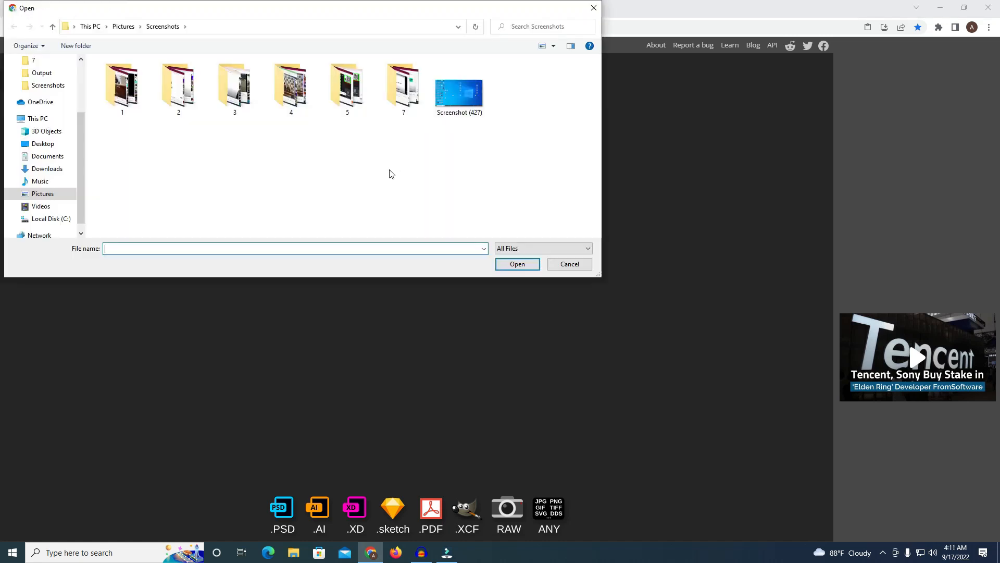
pyautogui.doubleClick(475, 92)
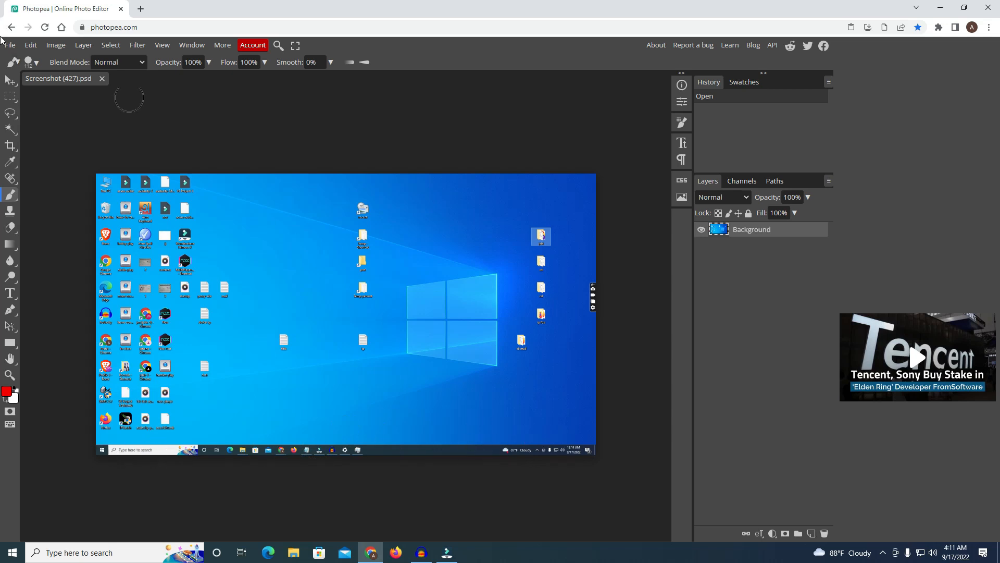
# - Crop the taskbar strip off the lower edge of the screenshot image
pyautogui.click(10, 80)
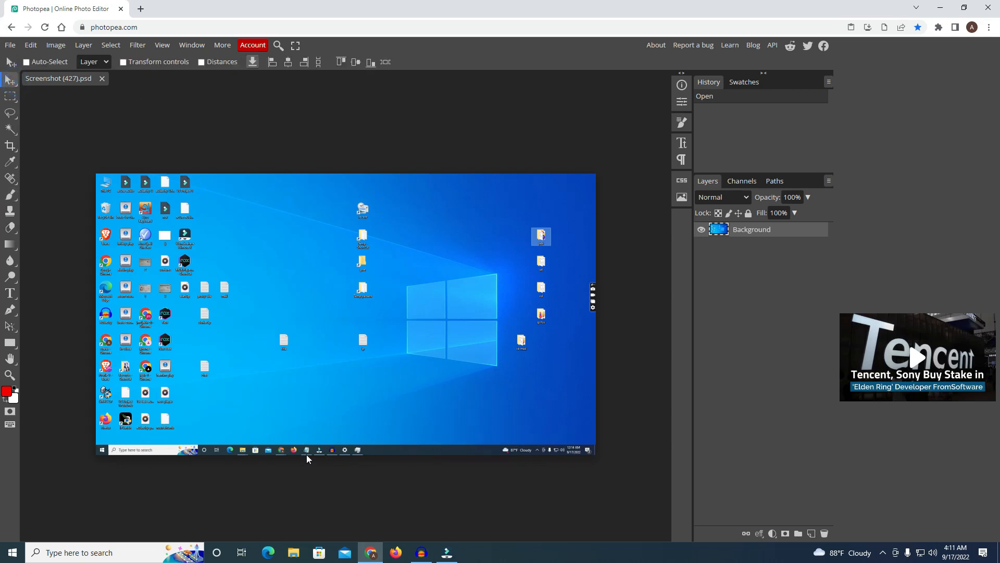
pyautogui.click(11, 149)
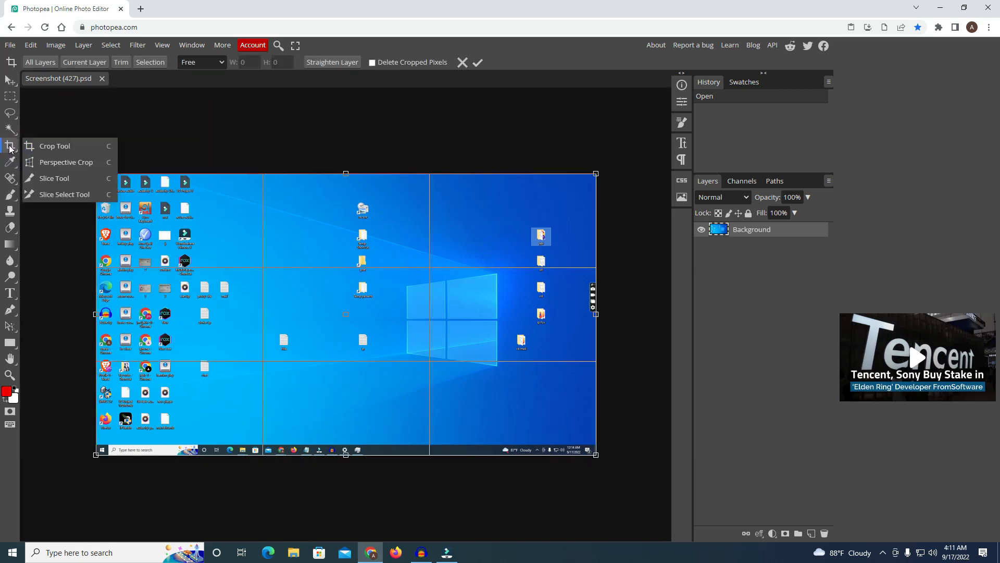
pyautogui.moveTo(347, 454); pyautogui.dragTo(349, 444)
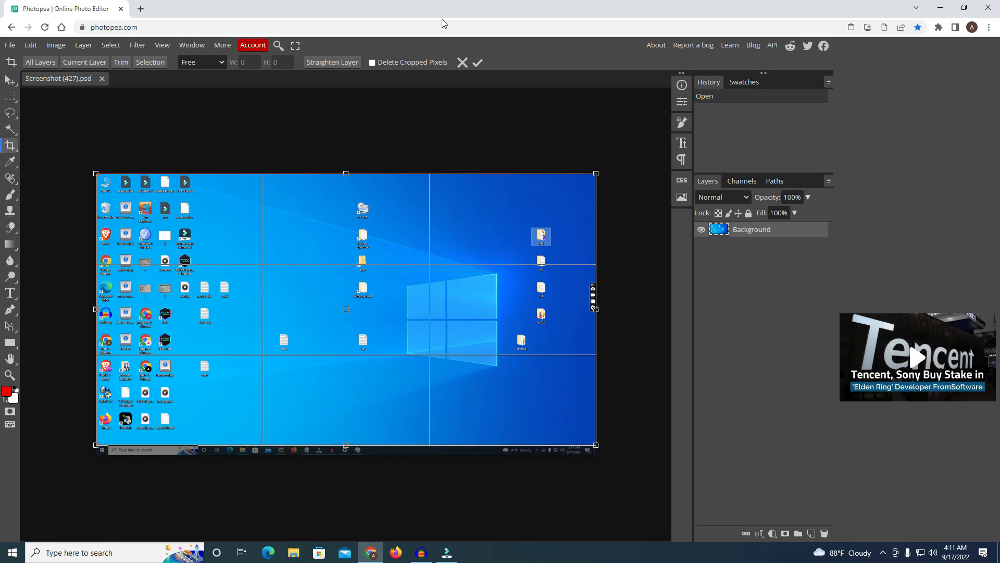
pyautogui.click(477, 63)
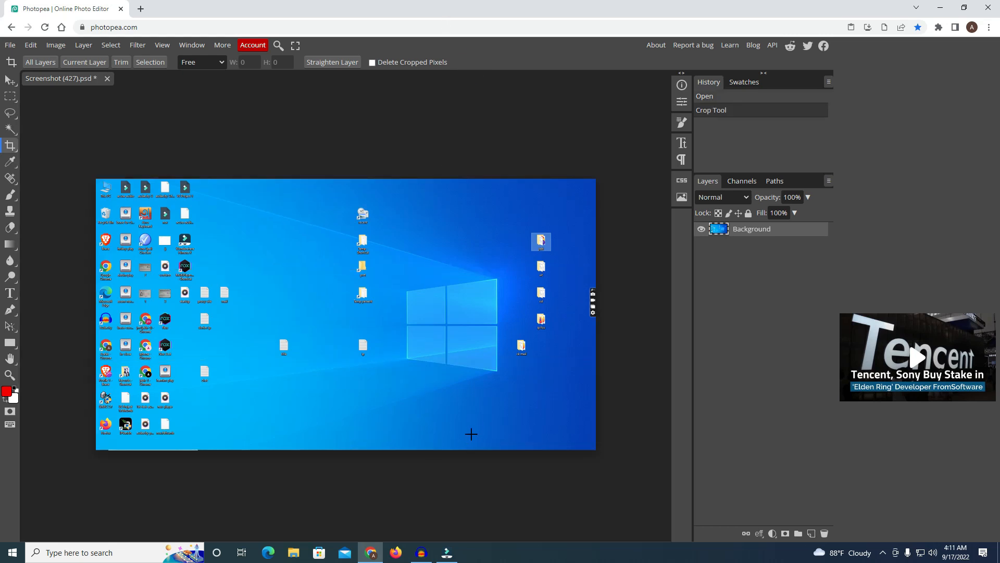
pyautogui.click(9, 79)
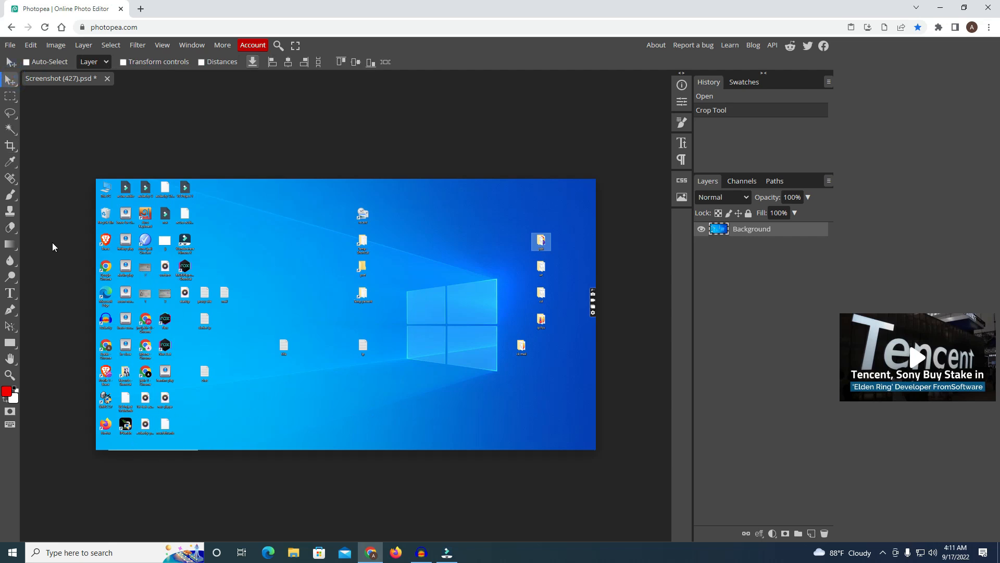
# - Crop away the thin leftover sliver along the image's lower edge
pyautogui.click(11, 147)
pyautogui.moveTo(345, 449); pyautogui.dragTo(347, 448)
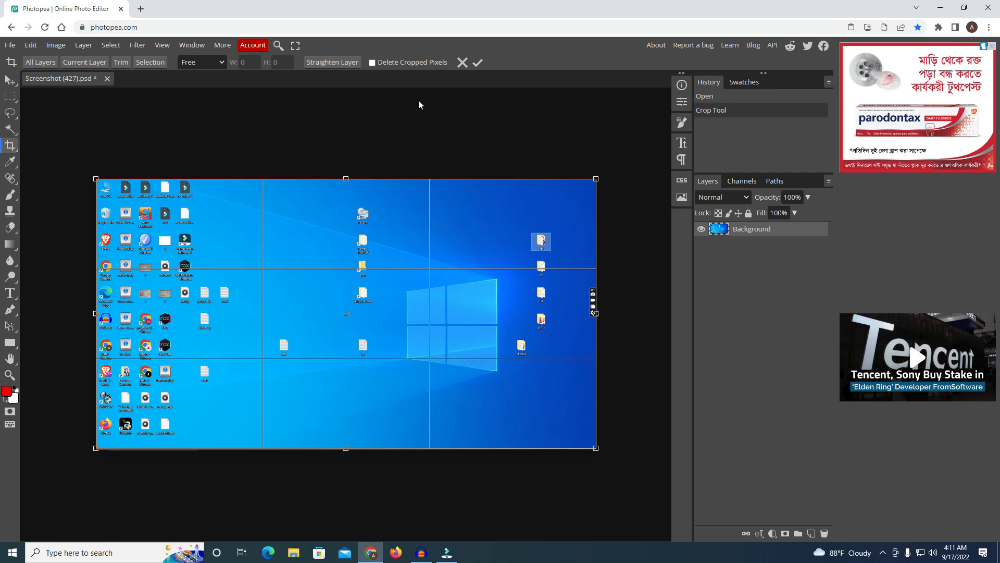
pyautogui.click(481, 63)
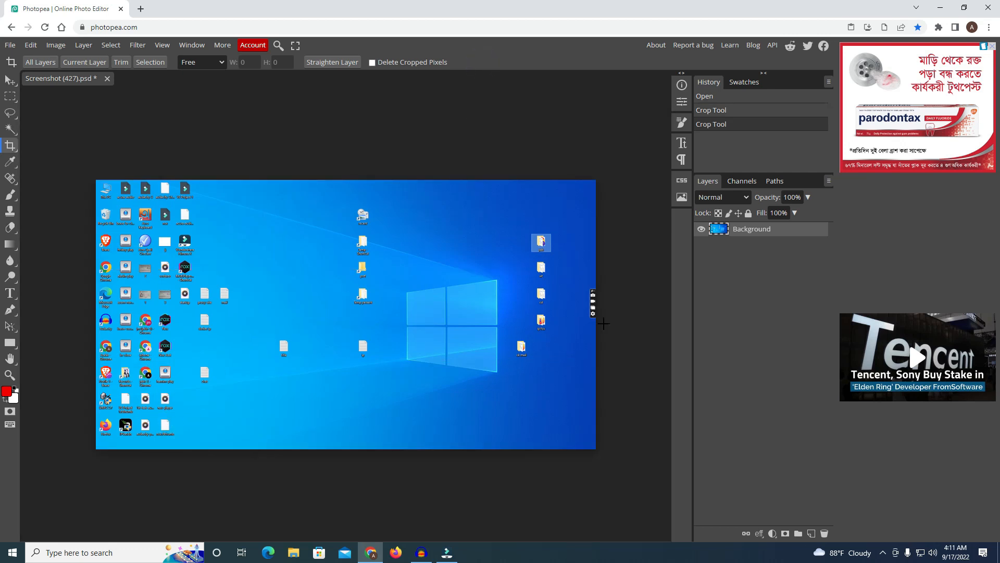
pyautogui.press('v')
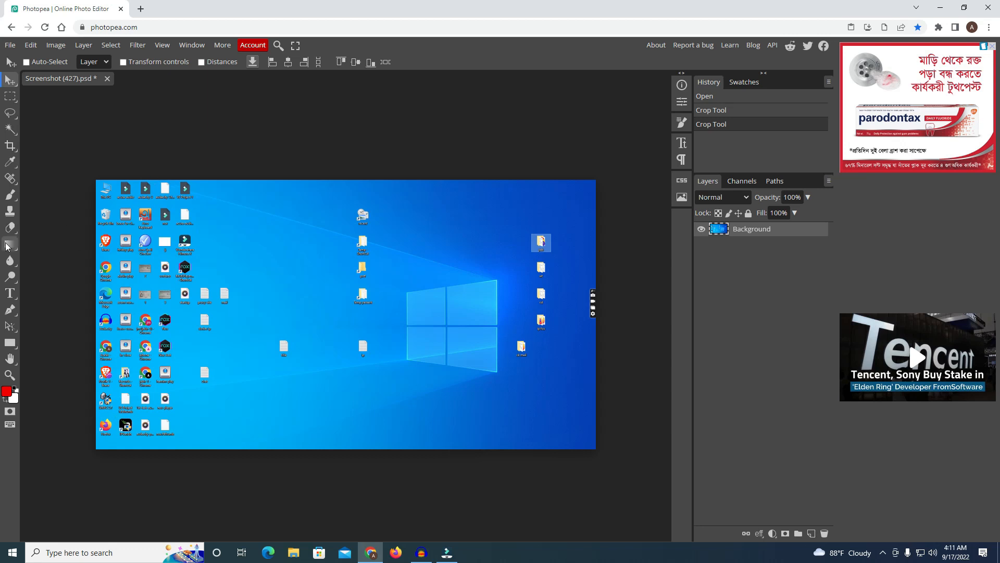
# - Set up the Blur Tool with 60% strength and an 88 px brush size
pyautogui.click(18, 269)
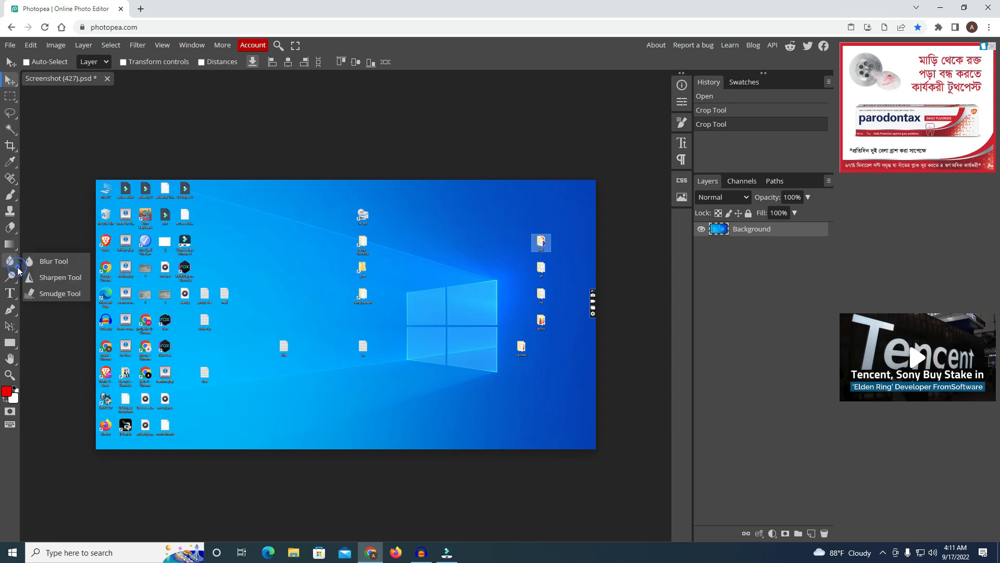
pyautogui.click(54, 261)
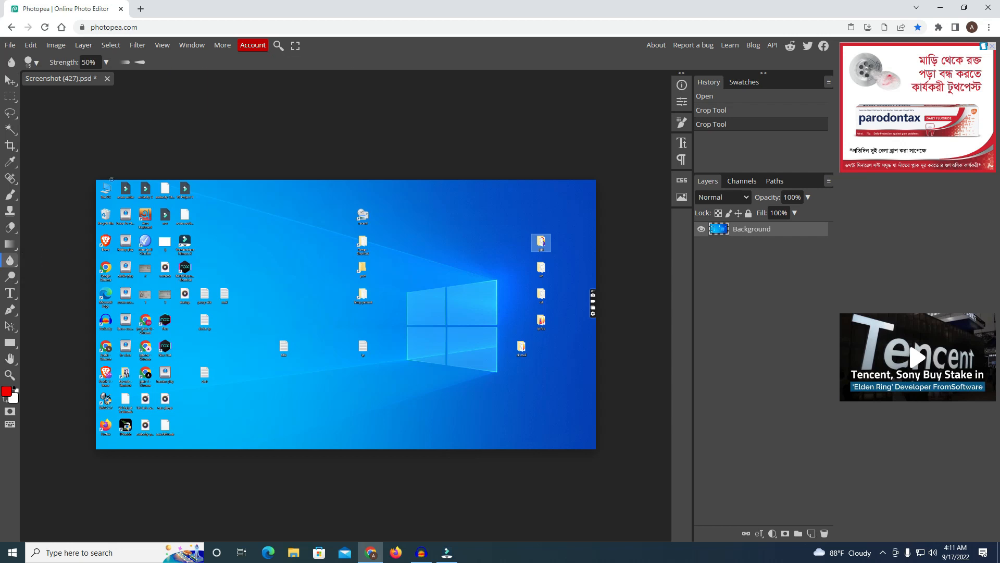
pyautogui.click(106, 62)
pyautogui.moveTo(79, 78); pyautogui.dragTo(114, 92)
pyautogui.click(32, 62)
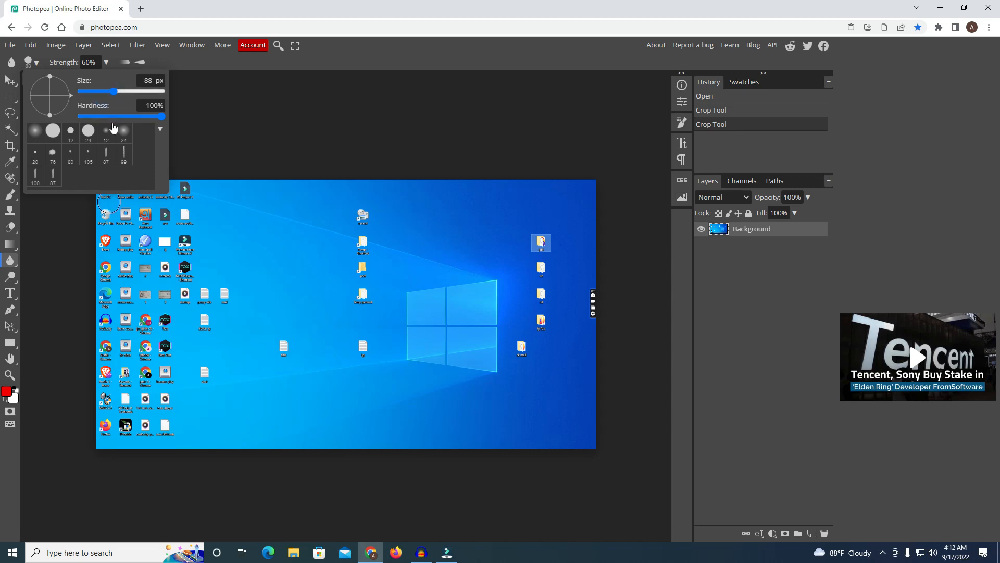
pyautogui.click(188, 141)
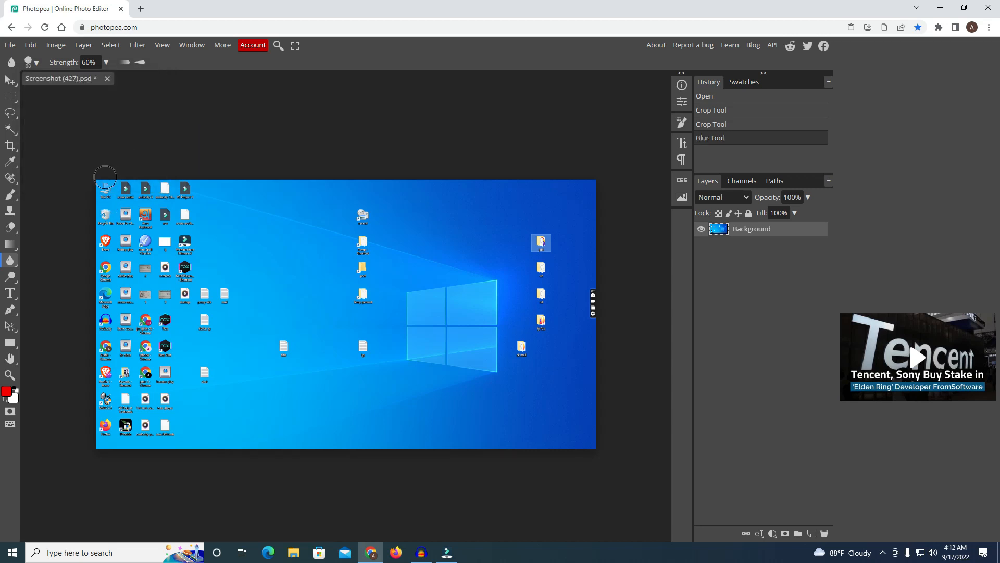
# - Blur the desktop icons and their labels in the columns along the image's left side
pyautogui.click(105, 189)
pyautogui.moveTo(105, 189)
pyautogui.mouseDown()
pyautogui.moveTo(103, 434)
pyautogui.moveTo(104, 196)
pyautogui.moveTo(104, 436)
pyautogui.mouseUp()
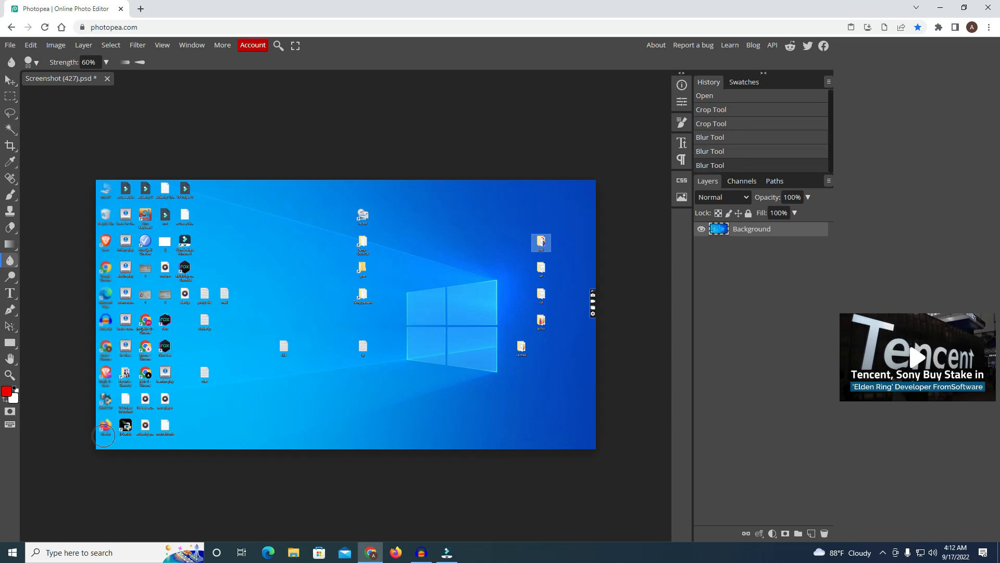
pyautogui.moveTo(129, 311); pyautogui.dragTo(131, 437)
pyautogui.moveTo(118, 434); pyautogui.dragTo(130, 432)
pyautogui.moveTo(174, 170); pyautogui.dragTo(175, 171)
pyautogui.moveTo(180, 178)
pyautogui.mouseDown()
pyautogui.moveTo(184, 301)
pyautogui.moveTo(215, 293)
pyautogui.moveTo(208, 299)
pyautogui.mouseUp()
pyautogui.moveTo(207, 318); pyautogui.dragTo(200, 385)
# - Blur the desktop icons in the middle of the image and those near its right edge
pyautogui.moveTo(277, 346); pyautogui.dragTo(287, 356)
pyautogui.moveTo(365, 338); pyautogui.dragTo(368, 344)
pyautogui.moveTo(365, 211); pyautogui.dragTo(357, 316)
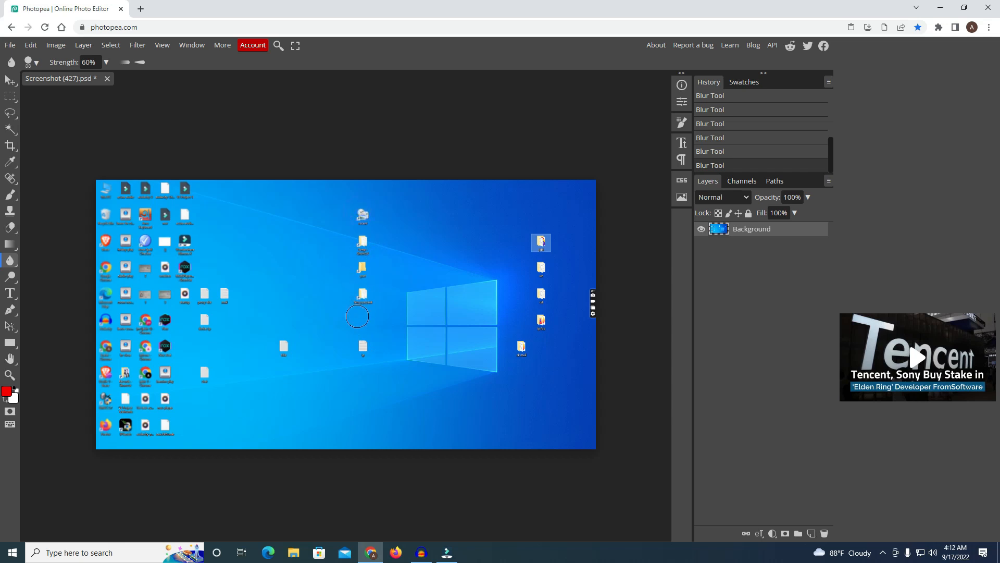
pyautogui.moveTo(547, 233); pyautogui.dragTo(541, 235)
pyautogui.moveTo(543, 262); pyautogui.dragTo(524, 348)
pyautogui.moveTo(549, 285)
pyautogui.mouseDown()
pyautogui.moveTo(547, 248)
pyautogui.moveTo(546, 304)
pyautogui.moveTo(530, 335)
pyautogui.mouseUp()
# - Add the text "Typing Something" in the lower middle of the image
pyautogui.click(9, 293)
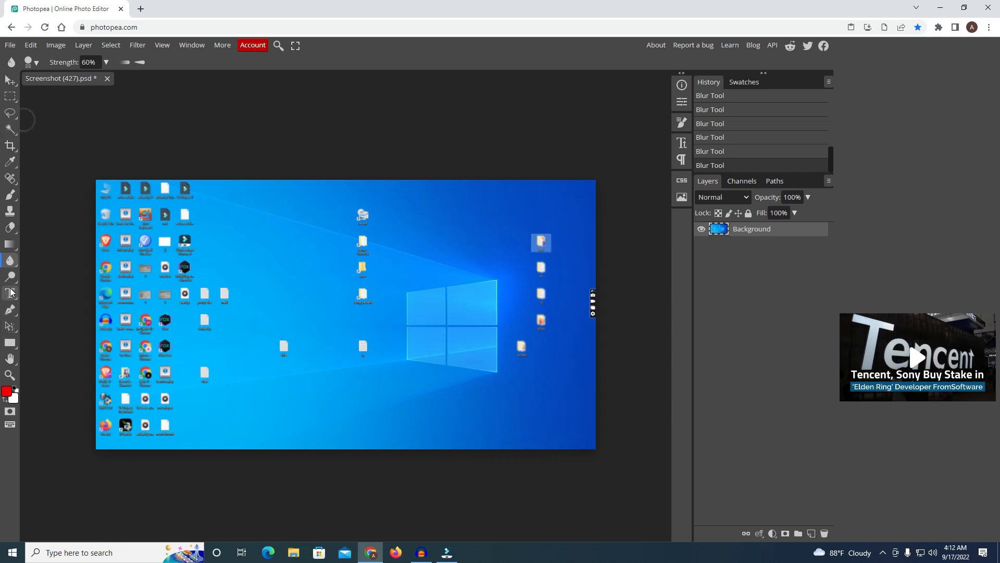
pyautogui.click(257, 385)
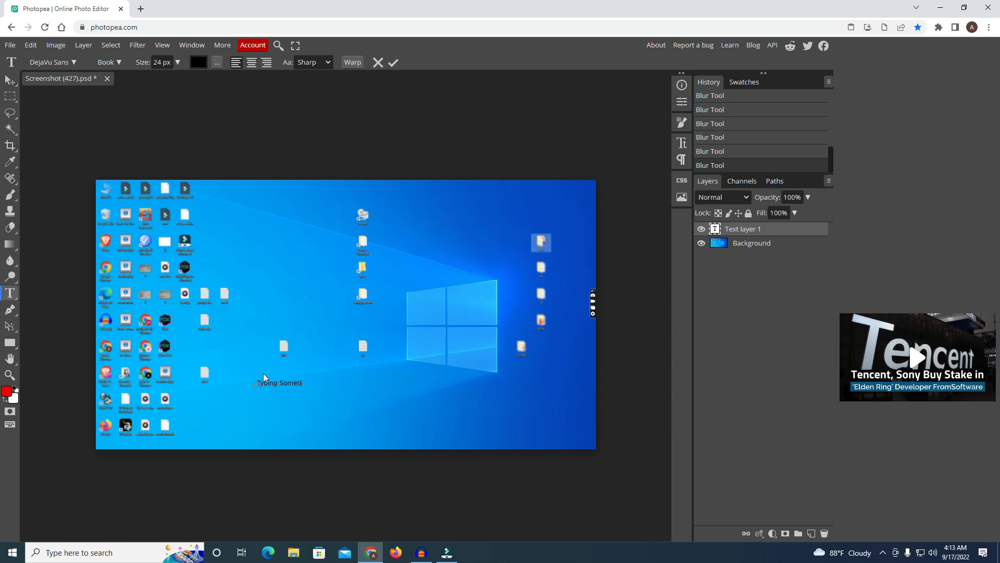
pyautogui.write('hing')
# - Set the font size of the whole "Typing Something" text to 125 px
pyautogui.hotkey('ctrl', 'a')
pyautogui.click(277, 384)
pyautogui.hotkey('ctrl', 'a')
pyautogui.click(177, 62)
pyautogui.moveTo(161, 76); pyautogui.dragTo(175, 82)
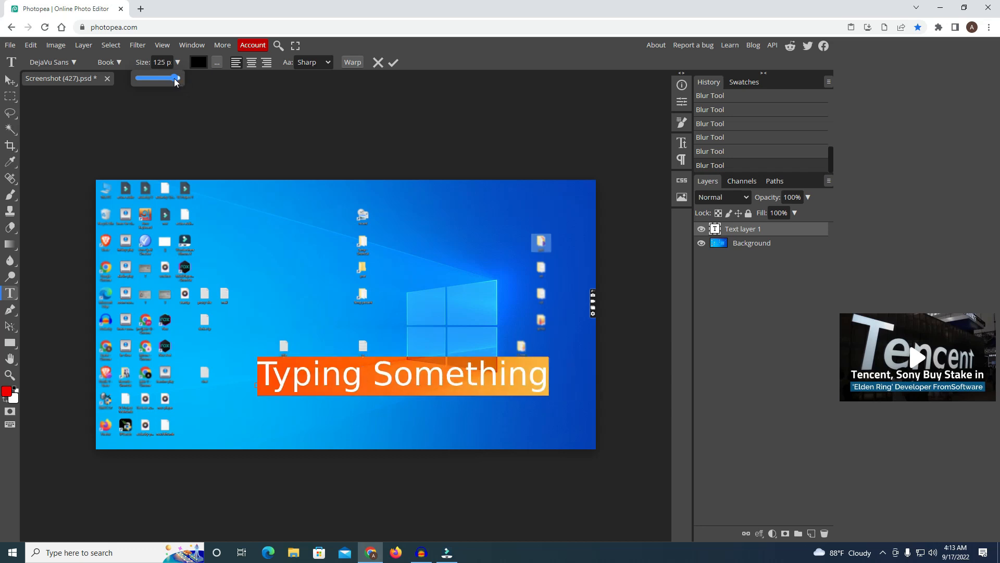
# - Change the fill colour of the "Typing Something" text to near-white faf9f9
pyautogui.click(198, 63)
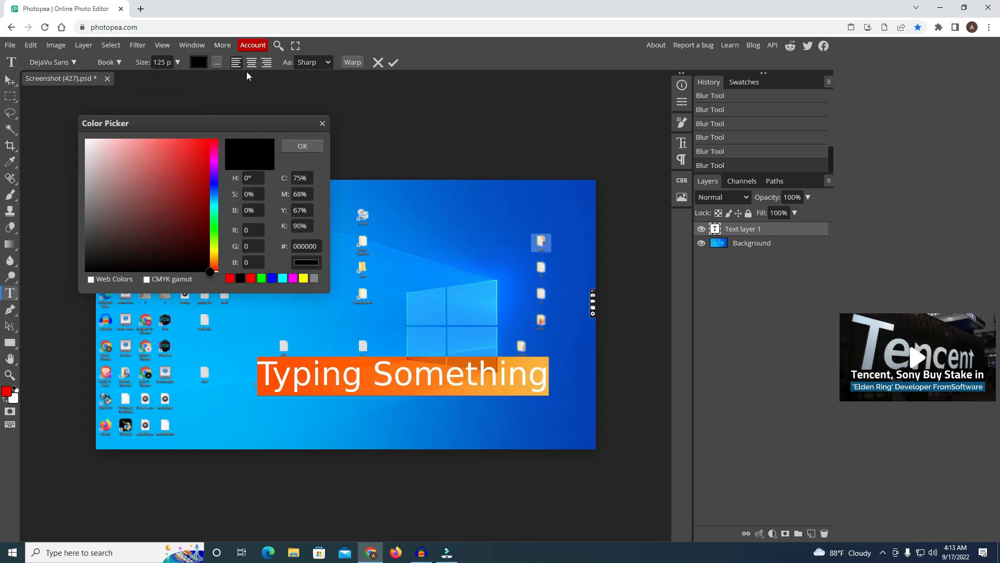
pyautogui.click(215, 63)
pyautogui.click(299, 142)
pyautogui.click(221, 63)
pyautogui.click(224, 82)
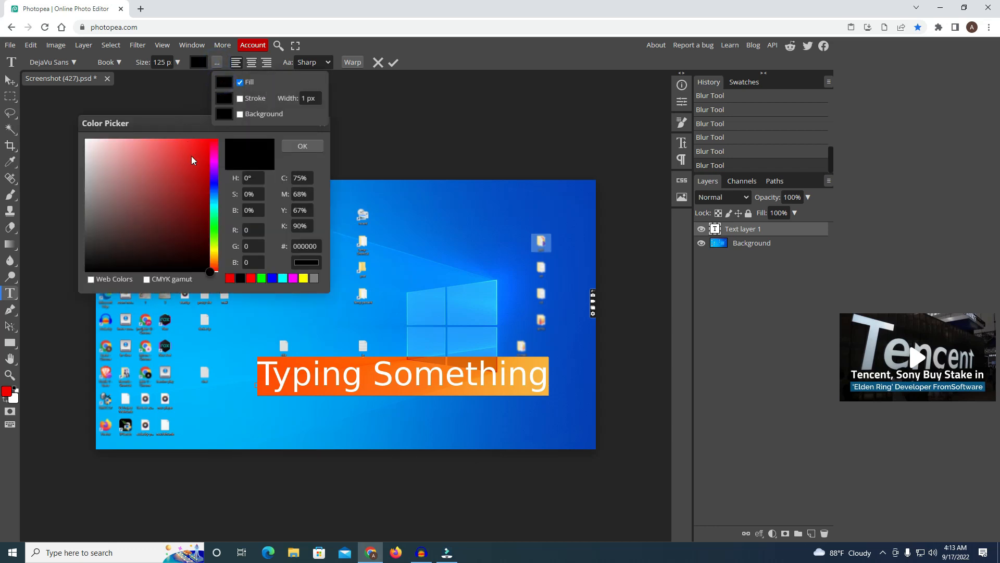
pyautogui.moveTo(128, 142)
pyautogui.mouseDown()
pyautogui.moveTo(107, 150)
pyautogui.moveTo(83, 137)
pyautogui.mouseUp()
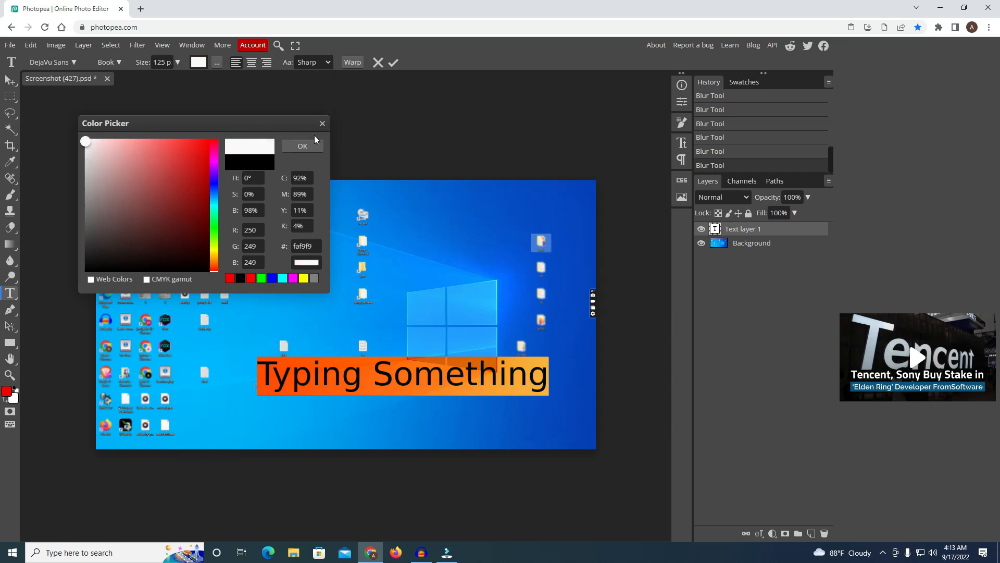
pyautogui.click(313, 145)
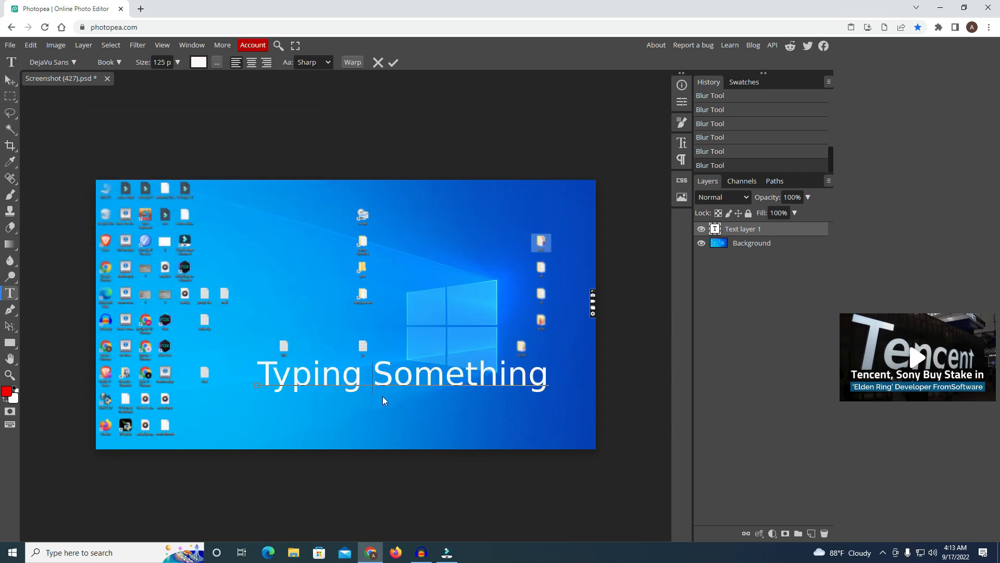
# - Give the "Typing Something" text a black background and finish editing it
pyautogui.tripleClick(386, 381)
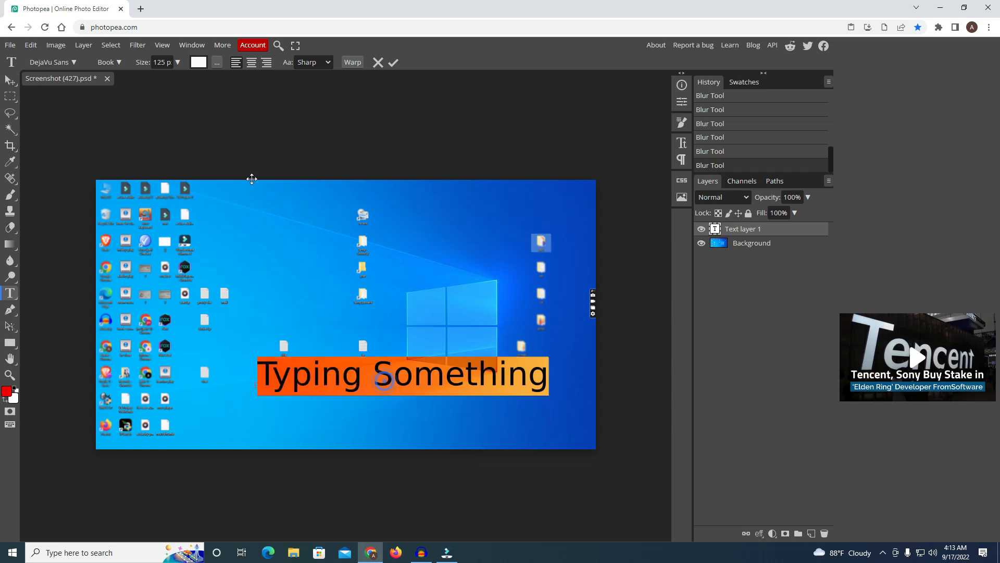
pyautogui.click(217, 62)
pyautogui.click(240, 114)
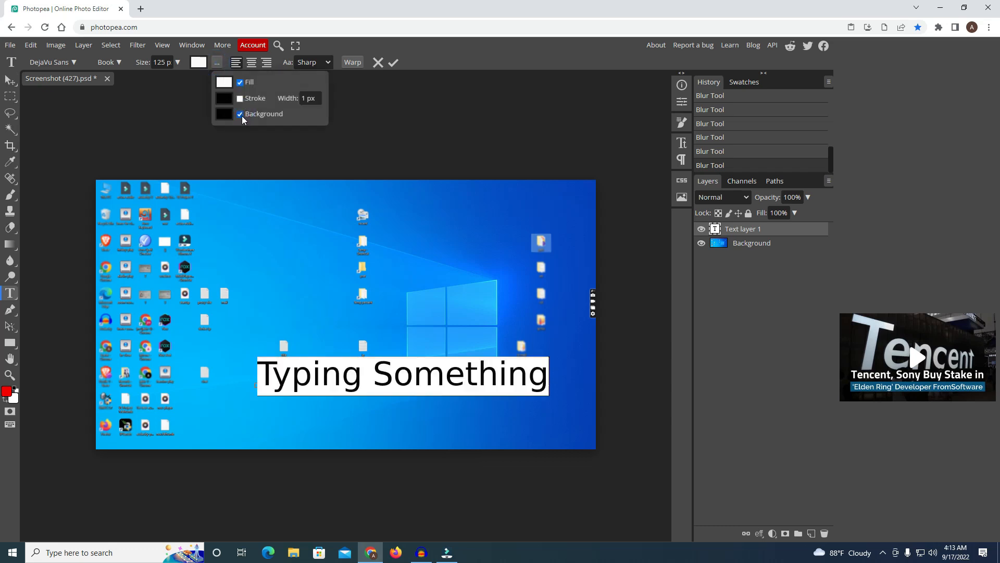
pyautogui.click(9, 80)
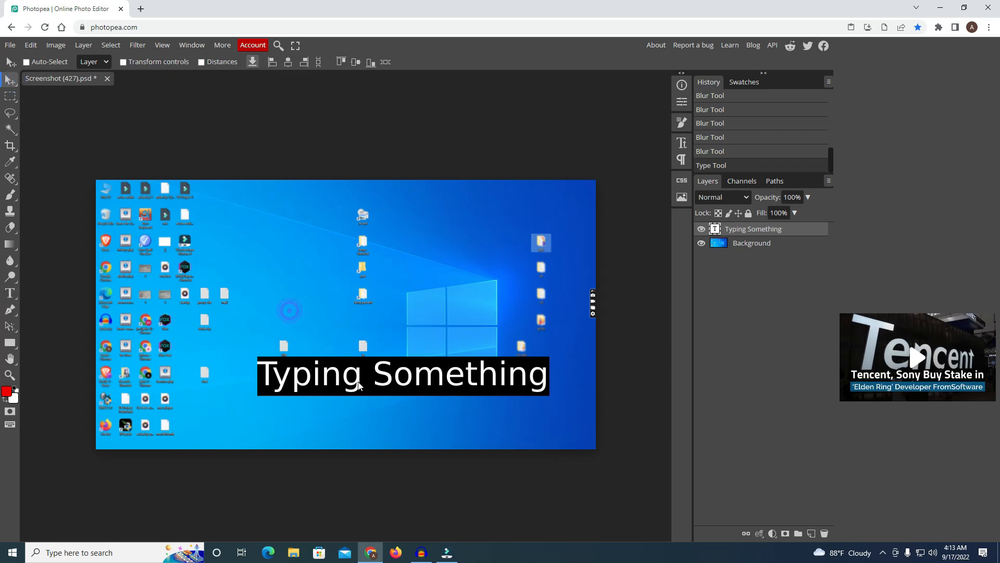
# - Move the "Typing Something" text into the lower-right corner of the image
pyautogui.moveTo(328, 403)
pyautogui.mouseDown()
pyautogui.moveTo(298, 427)
pyautogui.moveTo(390, 410)
pyautogui.moveTo(344, 388)
pyautogui.moveTo(305, 227)
pyautogui.moveTo(312, 209)
pyautogui.moveTo(321, 310)
pyautogui.moveTo(312, 395)
pyautogui.moveTo(331, 395)
pyautogui.mouseUp()
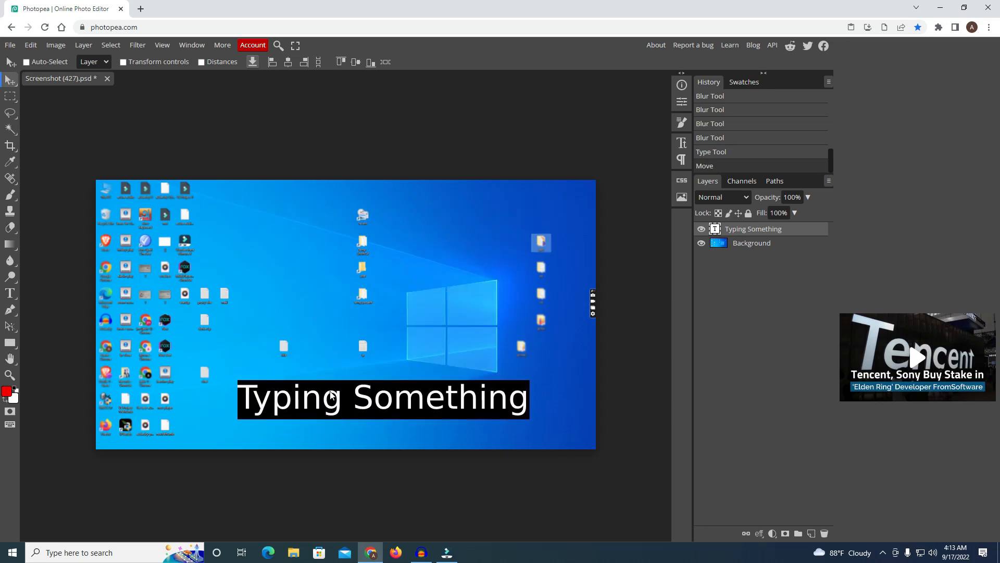
pyautogui.click(756, 241)
pyautogui.click(756, 229)
pyautogui.moveTo(417, 407); pyautogui.dragTo(445, 422)
# - Add the text "Text No 2" in the FFF Tusj font near the middle of the image
pyautogui.click(10, 294)
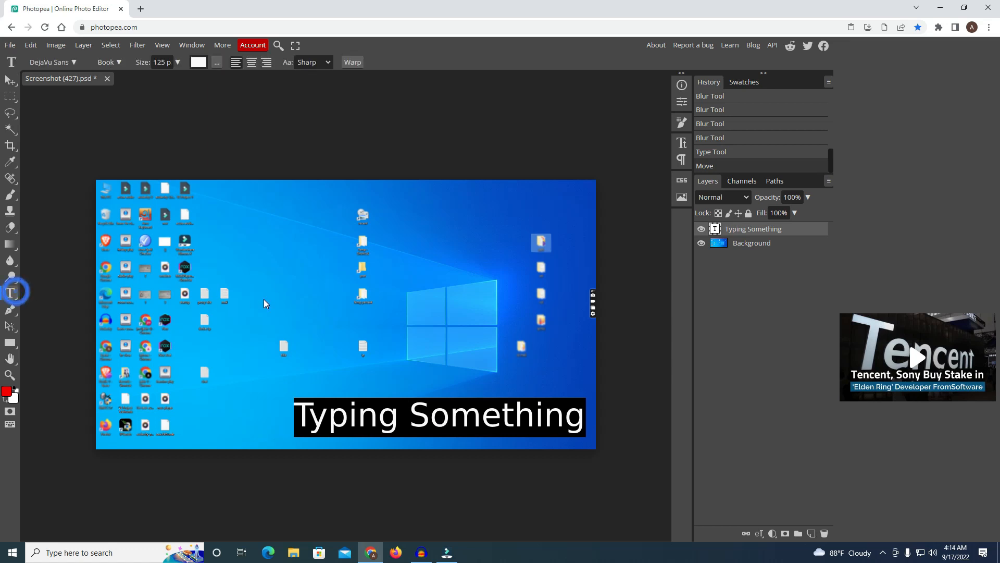
pyautogui.click(292, 290)
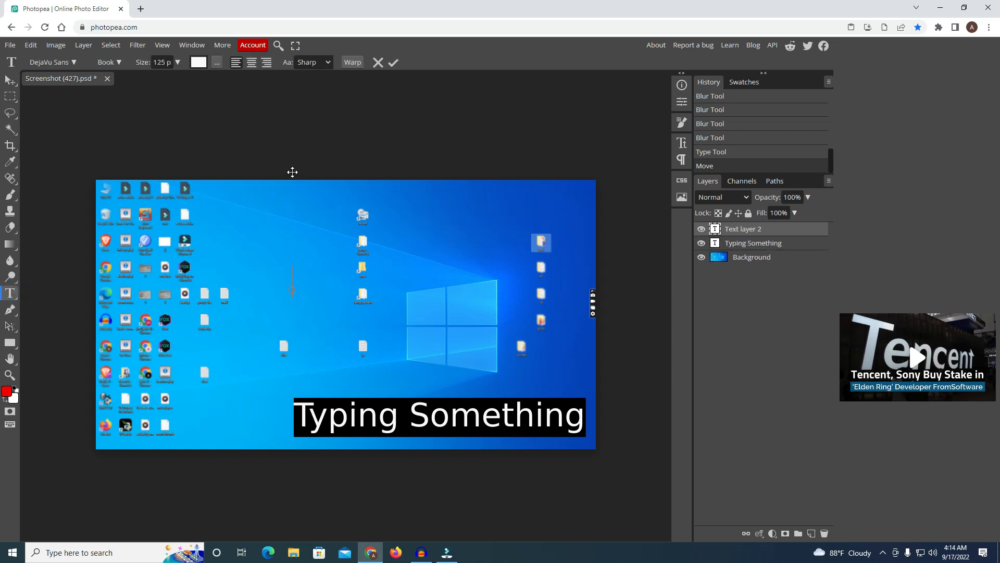
pyautogui.click(120, 63)
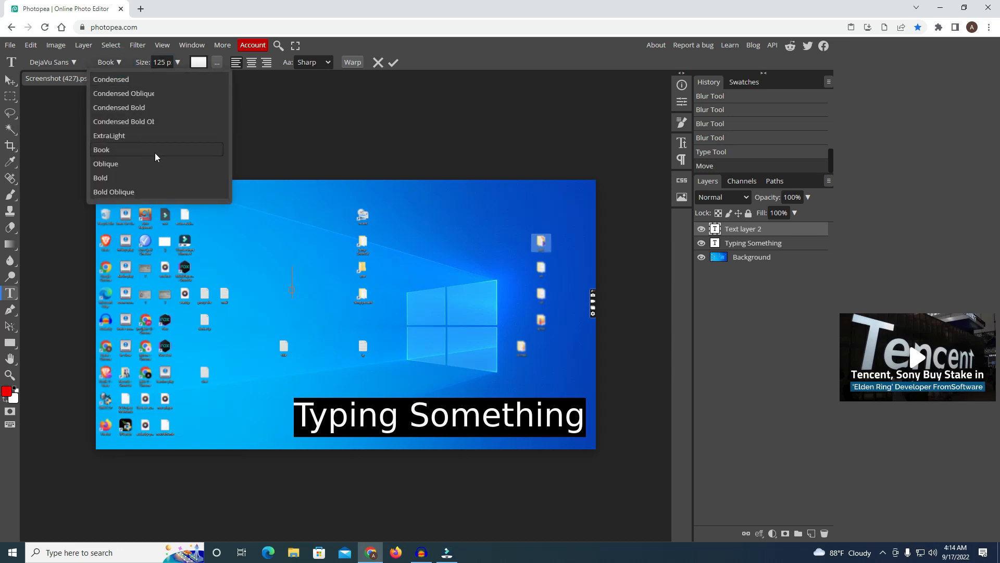
pyautogui.click(77, 62)
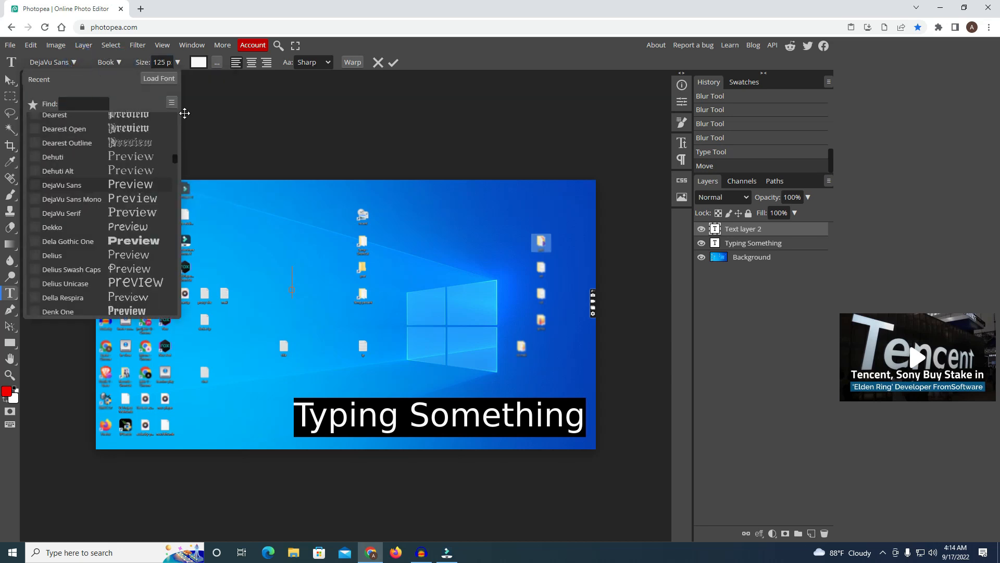
pyautogui.scroll(-15, 127, 211)
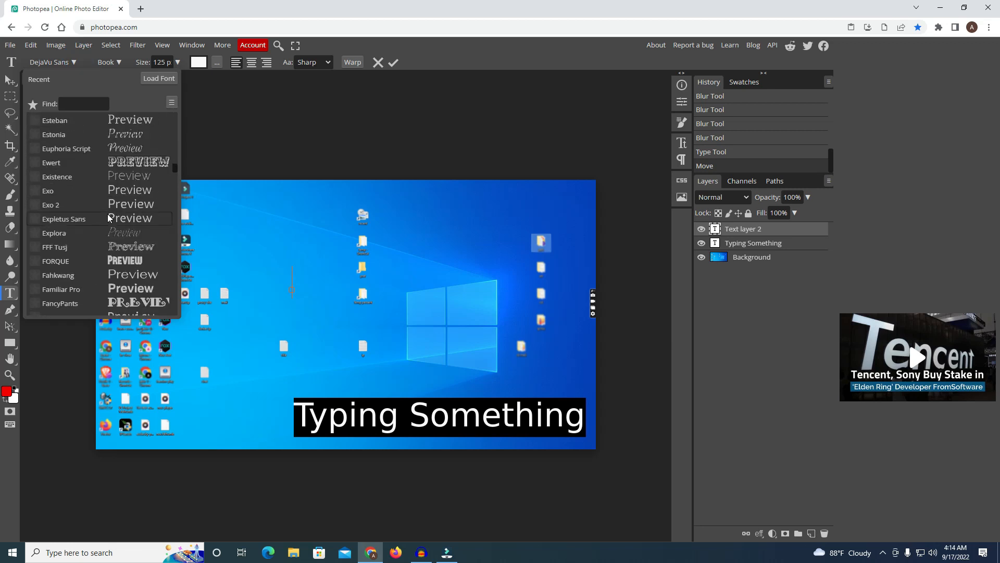
pyautogui.click(133, 247)
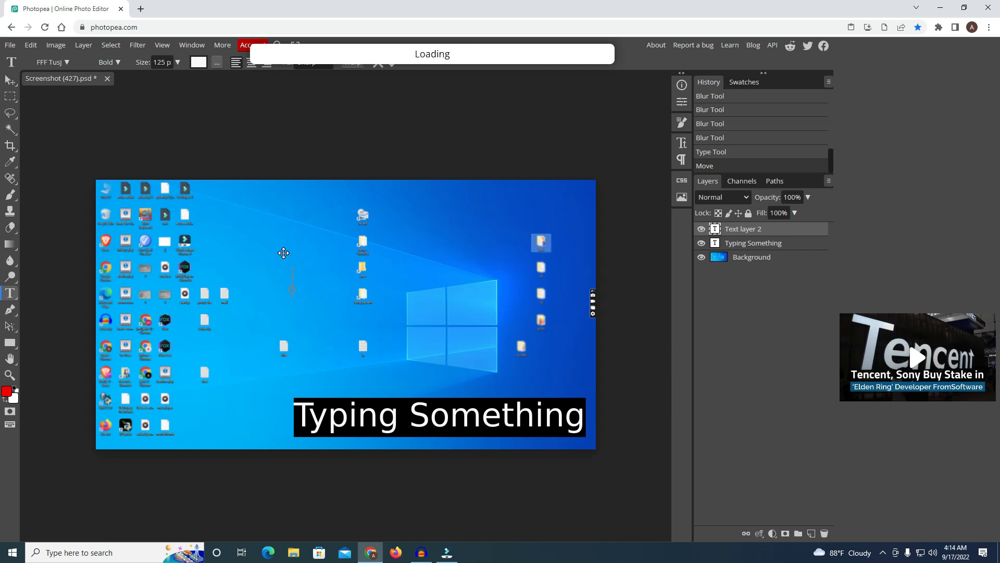
pyautogui.write('Text')
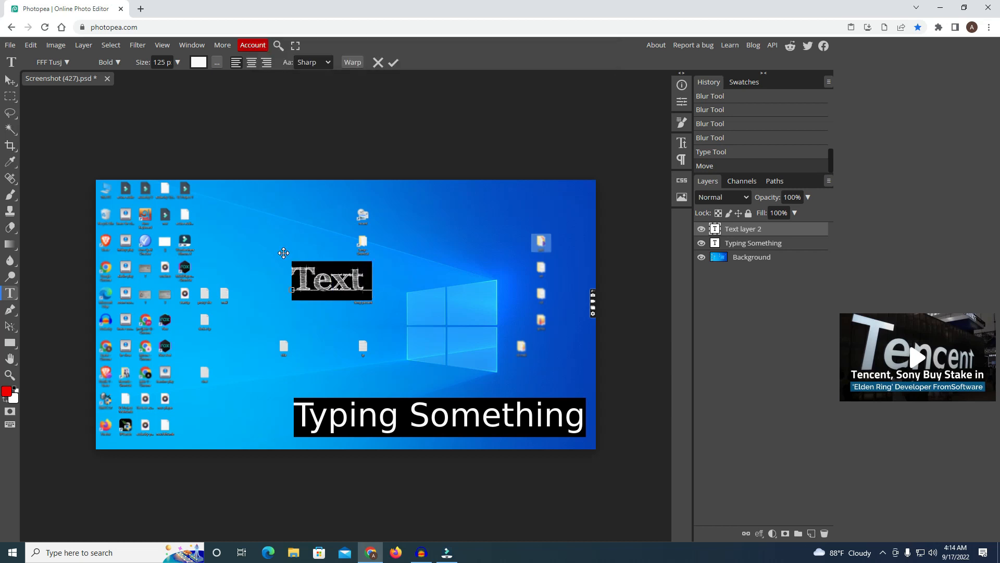
pyautogui.write(' No')
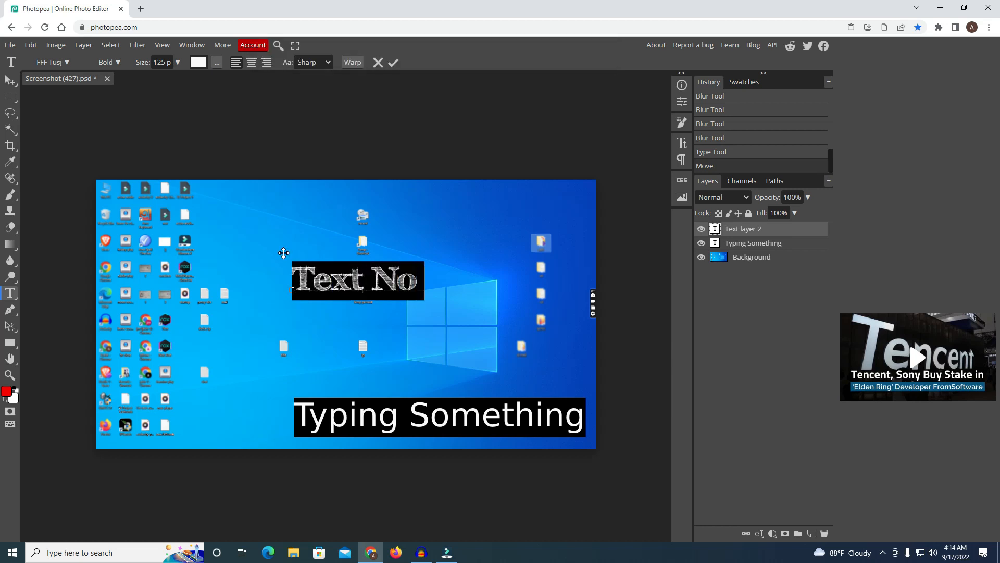
pyautogui.write(' 2')
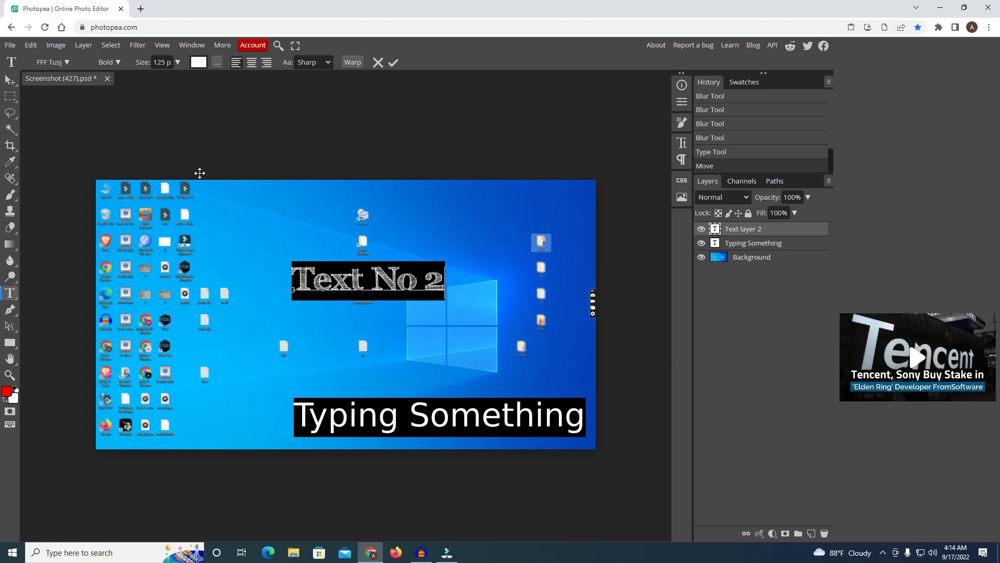
# - Move the "Text No 2" text up to the image's upper edge, right of centre
pyautogui.click(10, 80)
pyautogui.click(367, 267)
pyautogui.moveTo(361, 278); pyautogui.dragTo(440, 203)
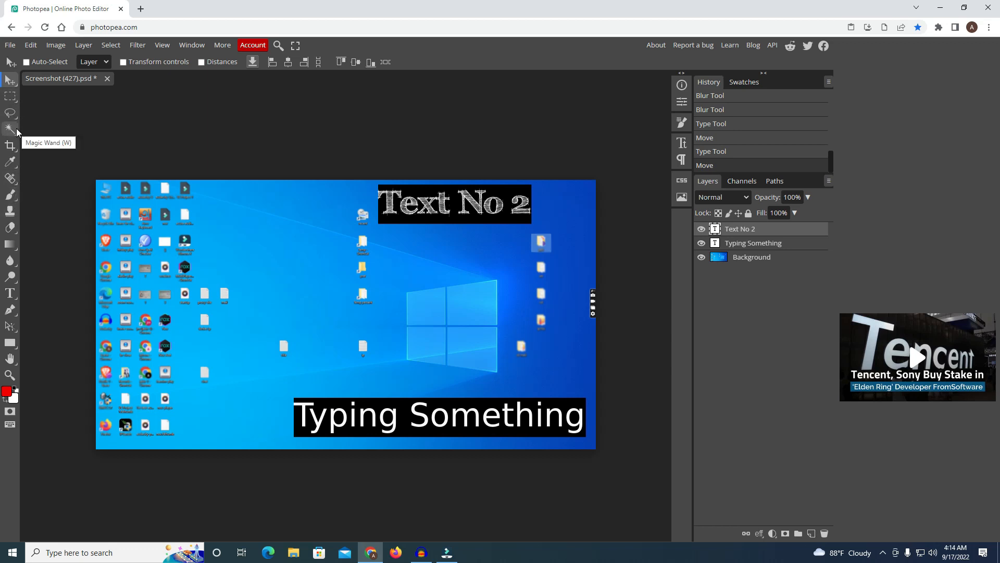
# - Lasso-select a freeform patch of empty blue area on the Background layer, in the upper part of the image left of centre
pyautogui.rightClick(10, 113)
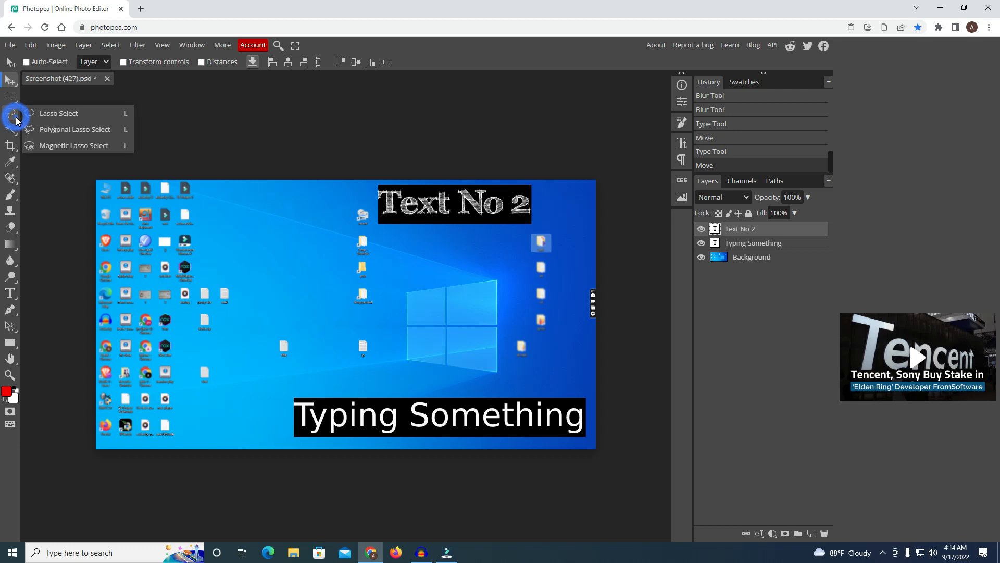
pyautogui.click(68, 114)
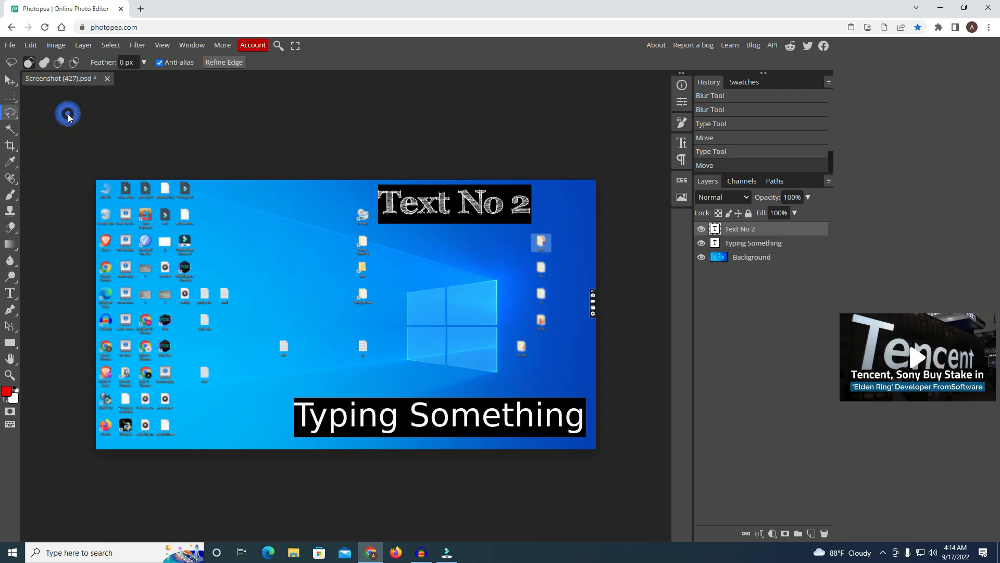
pyautogui.click(739, 259)
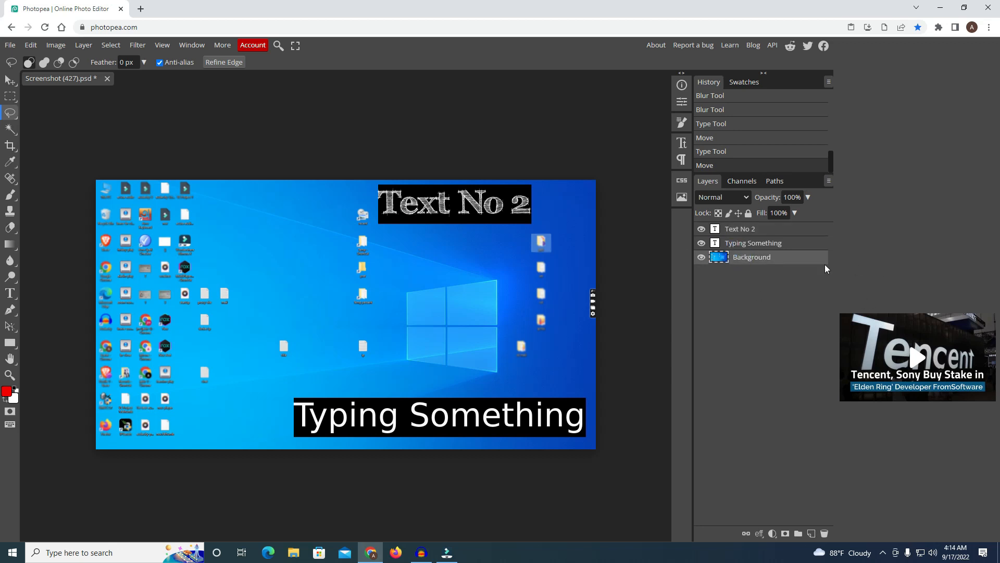
pyautogui.click(277, 298)
pyautogui.moveTo(261, 288)
pyautogui.mouseDown()
pyautogui.moveTo(237, 259)
pyautogui.moveTo(237, 231)
pyautogui.moveTo(258, 222)
pyautogui.moveTo(312, 227)
pyautogui.mouseUp()
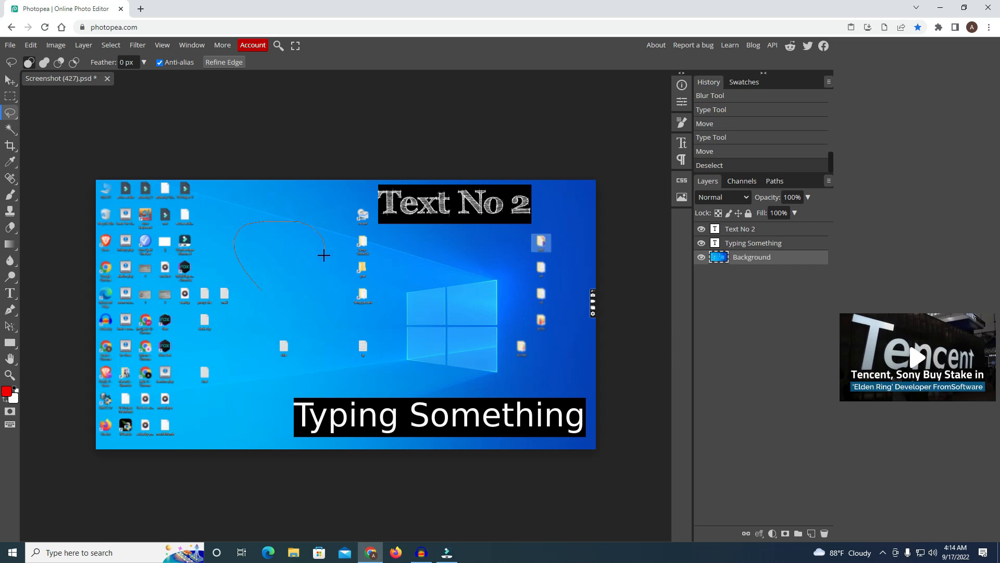
pyautogui.moveTo(260, 290); pyautogui.dragTo(261, 291)
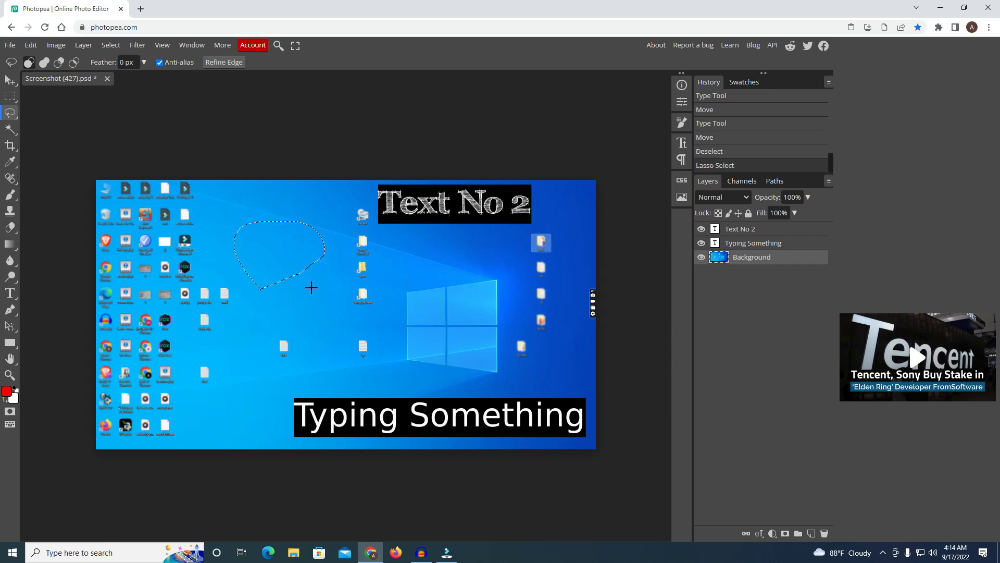
# - Move the selected patch over the Windows logo with Free Transform, apply it and clear the selection
pyautogui.rightClick(271, 246)
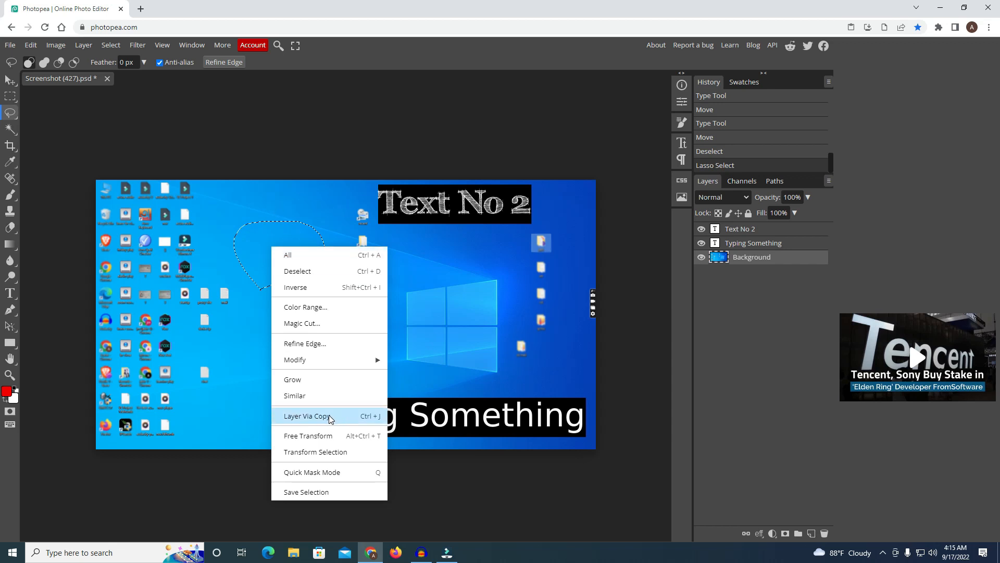
pyautogui.click(332, 437)
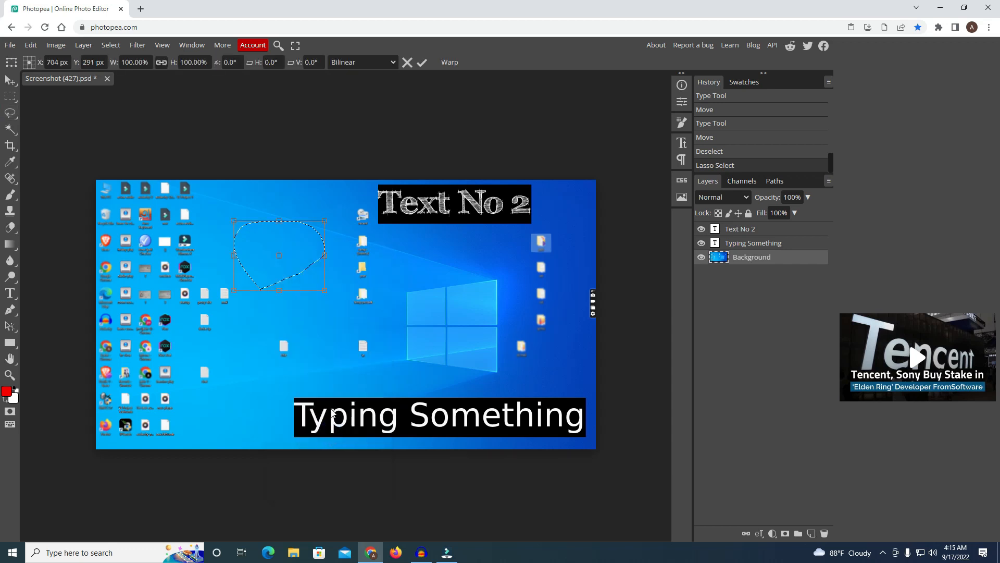
pyautogui.moveTo(294, 282)
pyautogui.mouseDown()
pyautogui.moveTo(420, 320)
pyautogui.moveTo(465, 369)
pyautogui.moveTo(313, 359)
pyautogui.moveTo(307, 341)
pyautogui.moveTo(292, 336)
pyautogui.moveTo(275, 382)
pyautogui.moveTo(291, 359)
pyautogui.moveTo(466, 313)
pyautogui.moveTo(465, 344)
pyautogui.mouseUp()
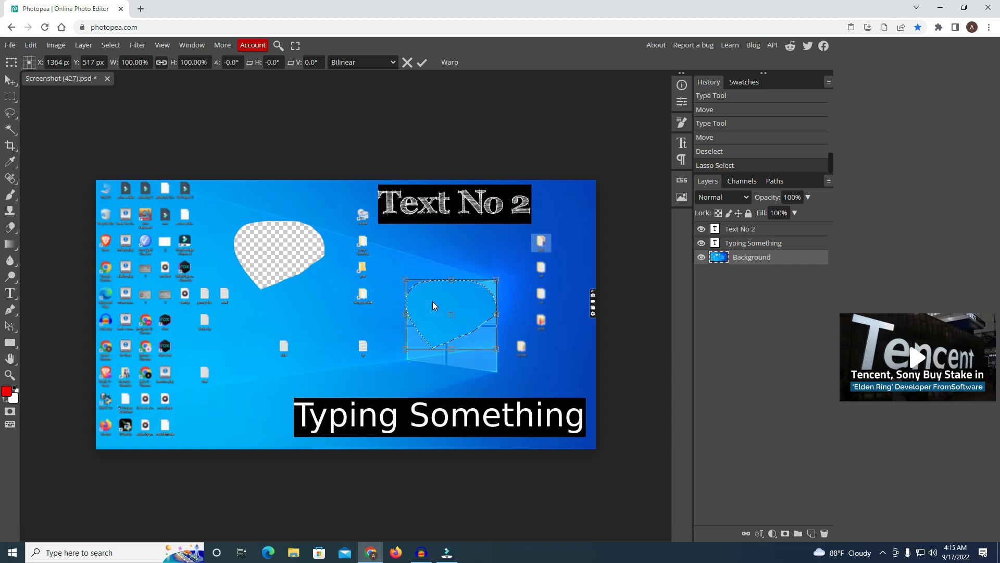
pyautogui.press('Return')
pyautogui.moveTo(439, 304); pyautogui.dragTo(440, 284)
pyautogui.click(10, 96)
pyautogui.click(461, 290)
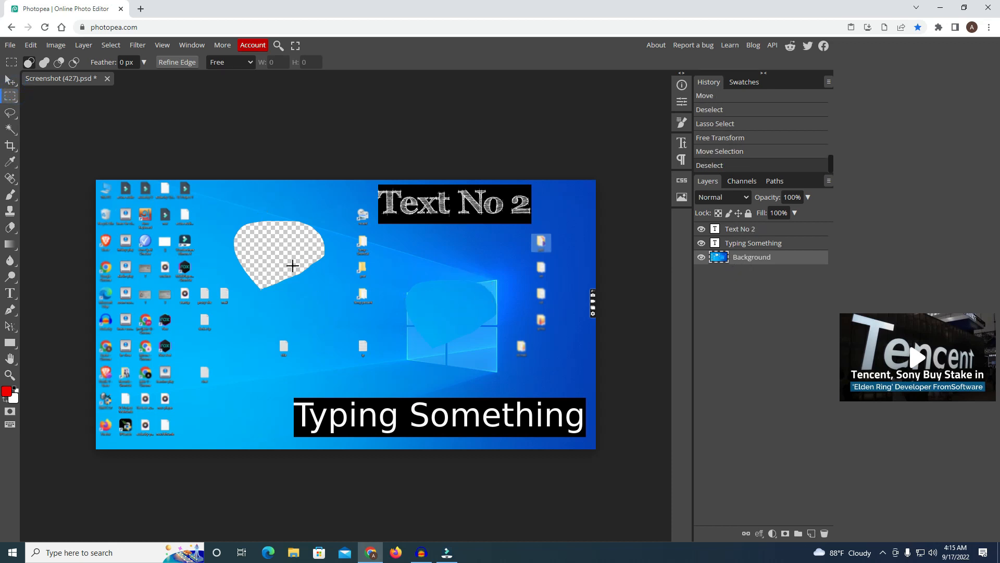
# - Shift the Background layer slightly upward with the Move tool and bring it back to the canvas edges
pyautogui.click(10, 79)
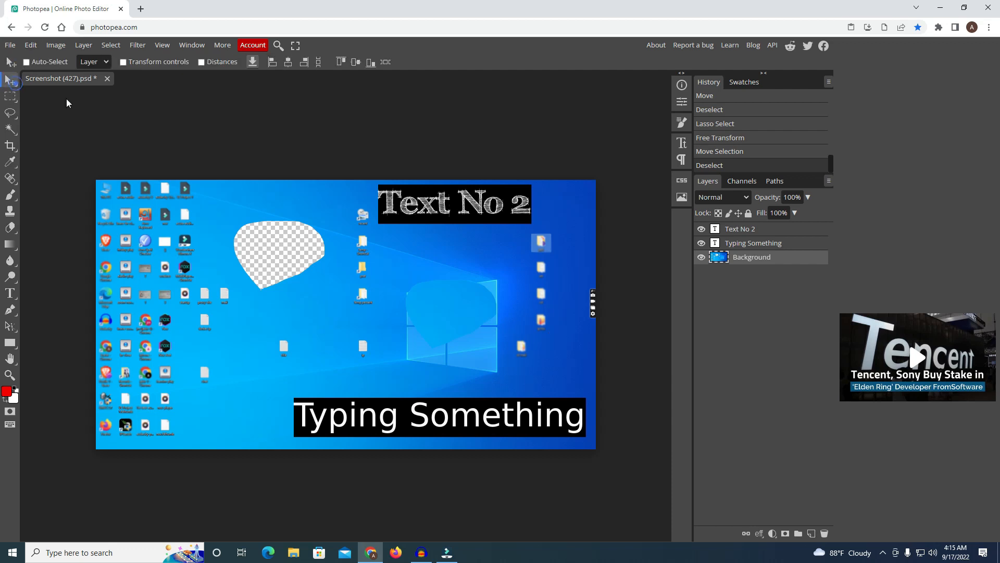
pyautogui.moveTo(437, 311)
pyautogui.mouseDown()
pyautogui.moveTo(452, 287)
pyautogui.moveTo(436, 301)
pyautogui.moveTo(442, 326)
pyautogui.moveTo(434, 311)
pyautogui.moveTo(442, 309)
pyautogui.moveTo(422, 305)
pyautogui.moveTo(433, 304)
pyautogui.mouseUp()
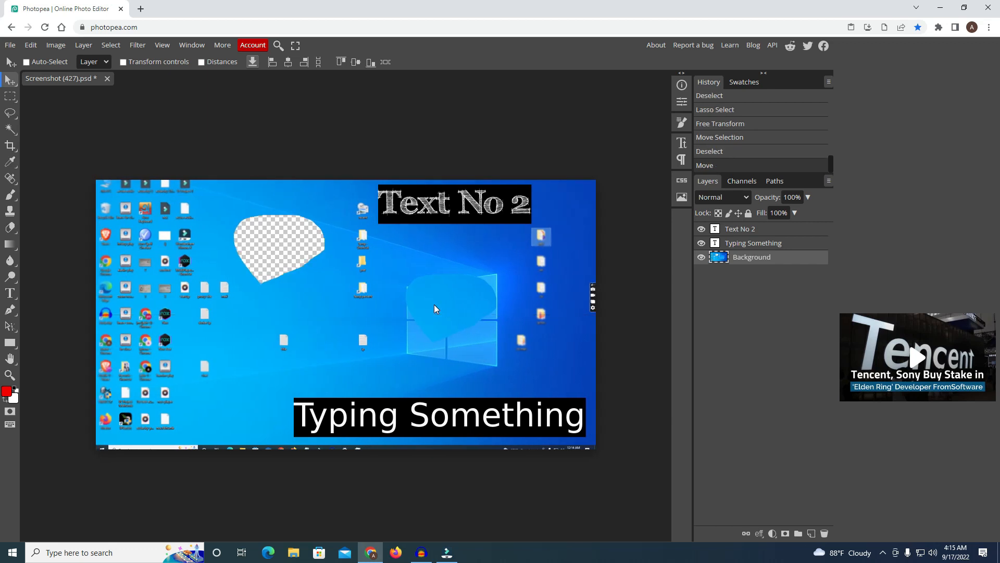
pyautogui.moveTo(246, 299)
pyautogui.mouseDown()
pyautogui.moveTo(244, 268)
pyautogui.moveTo(245, 302)
pyautogui.mouseUp()
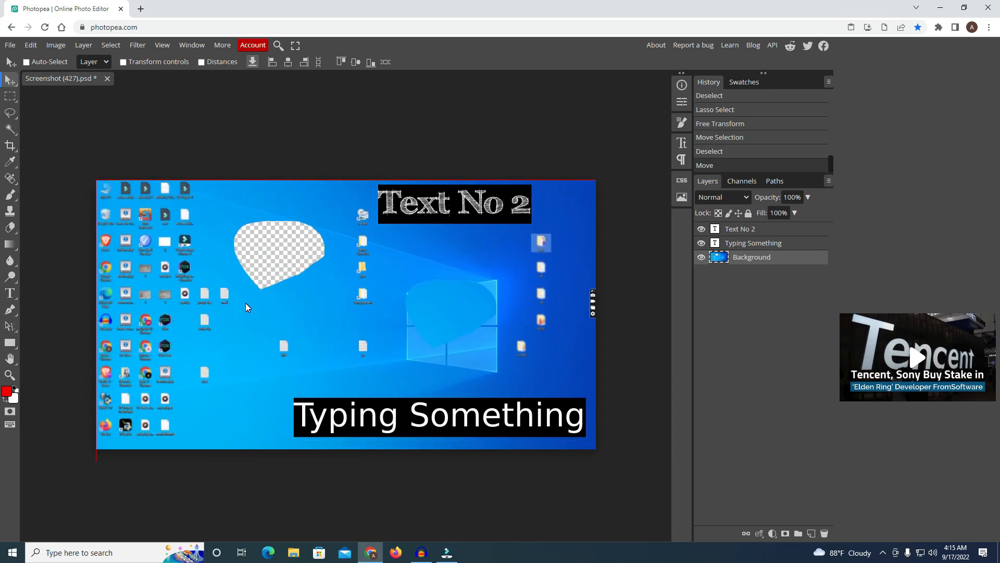
pyautogui.moveTo(246, 302); pyautogui.dragTo(246, 298)
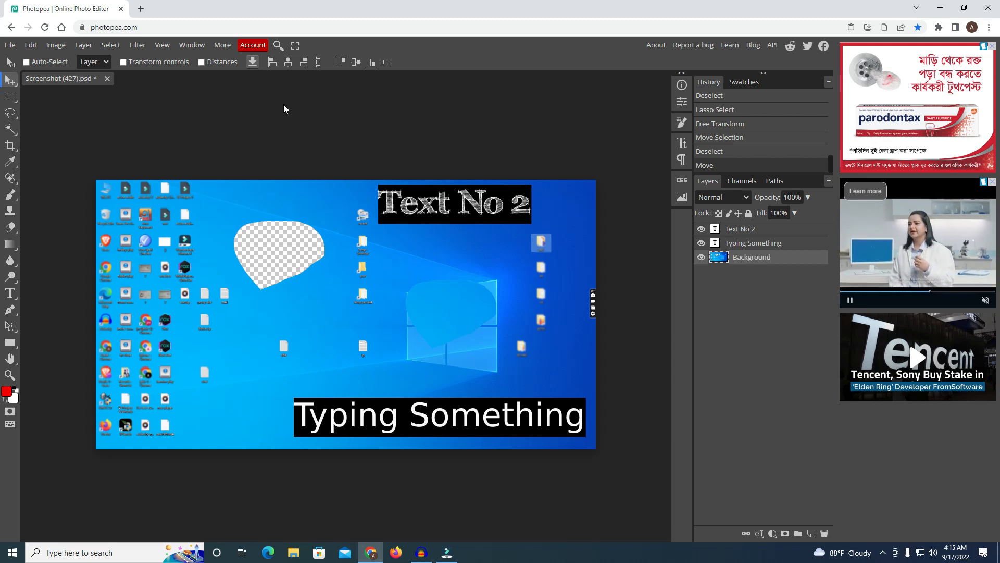
pyautogui.click(167, 47)
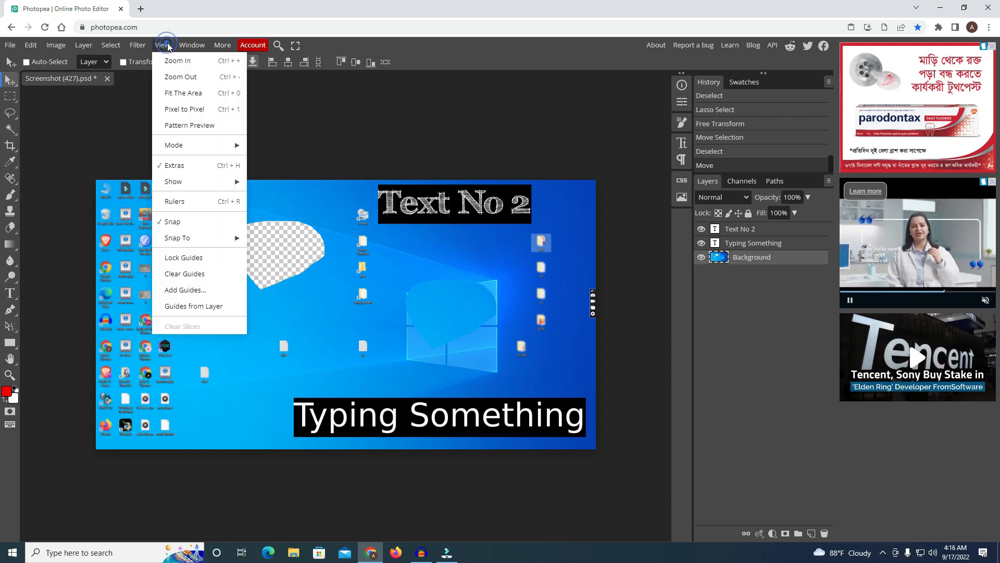
pyautogui.moveTo(202, 52)
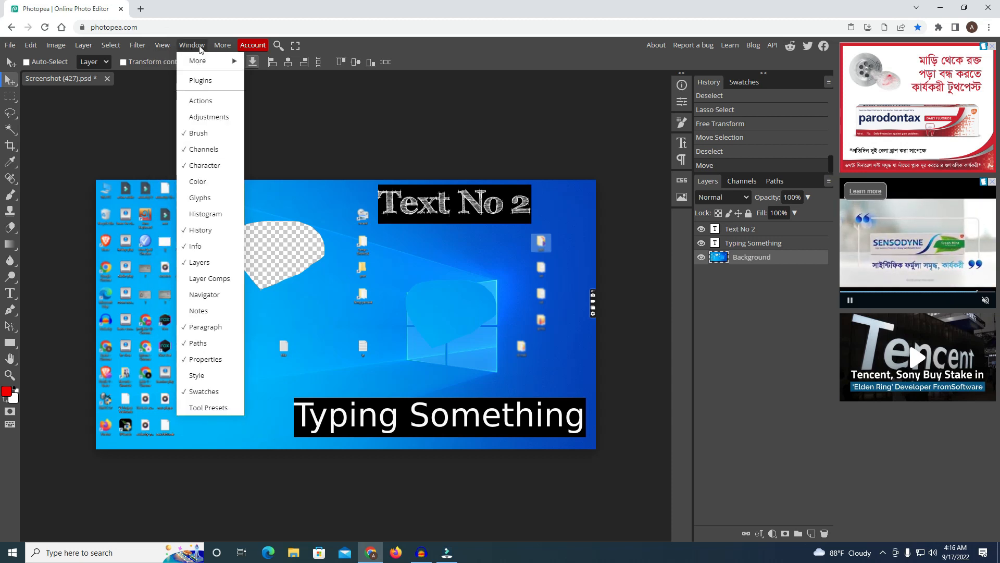
pyautogui.moveTo(84, 48)
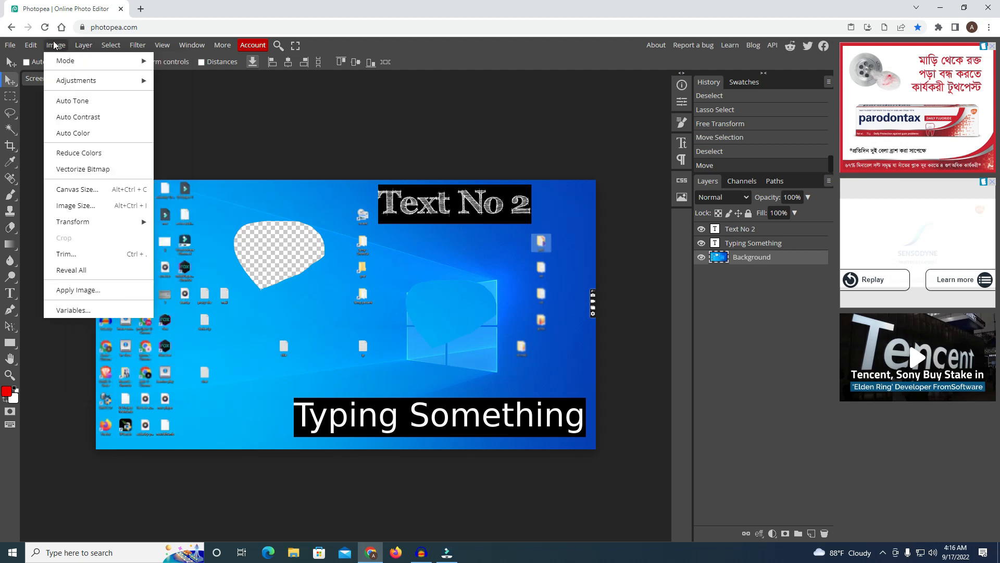
pyautogui.moveTo(56, 63)
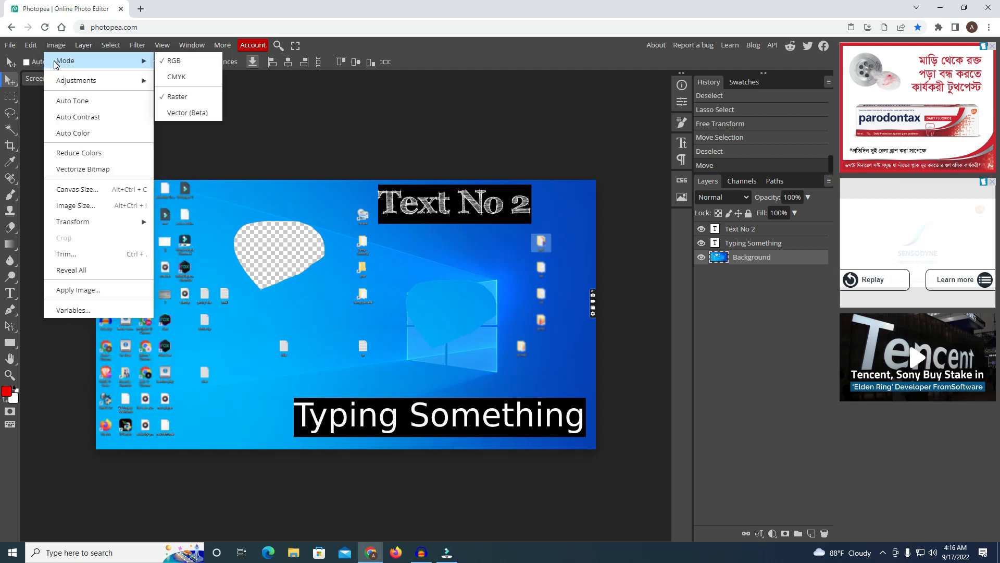
pyautogui.click(246, 100)
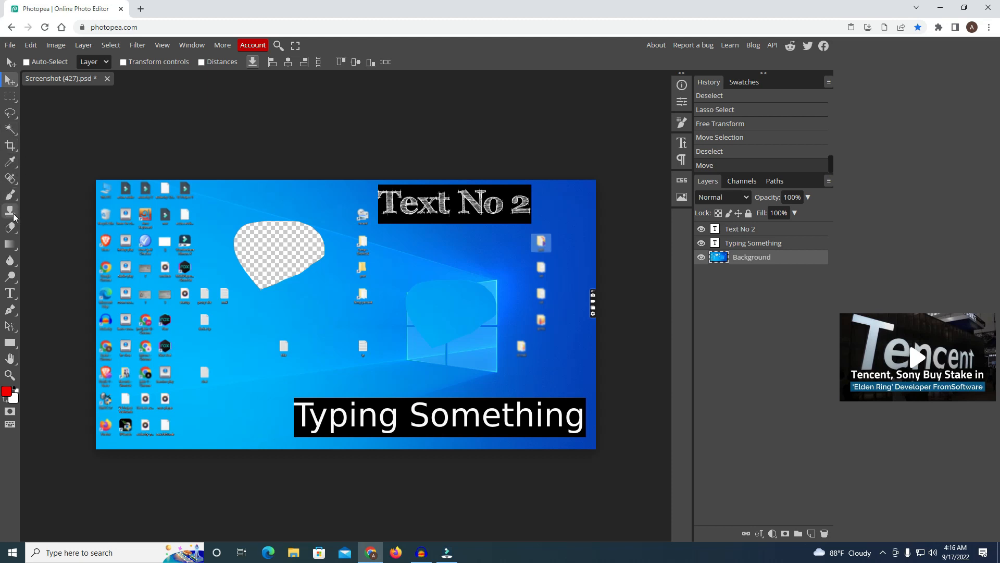
pyautogui.click(15, 99)
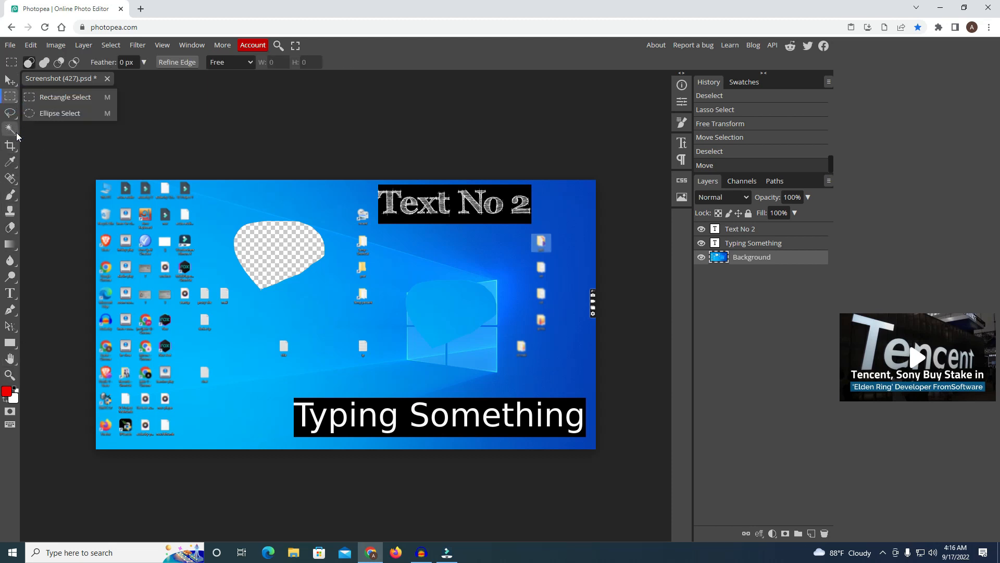
pyautogui.click(10, 162)
pyautogui.click(11, 196)
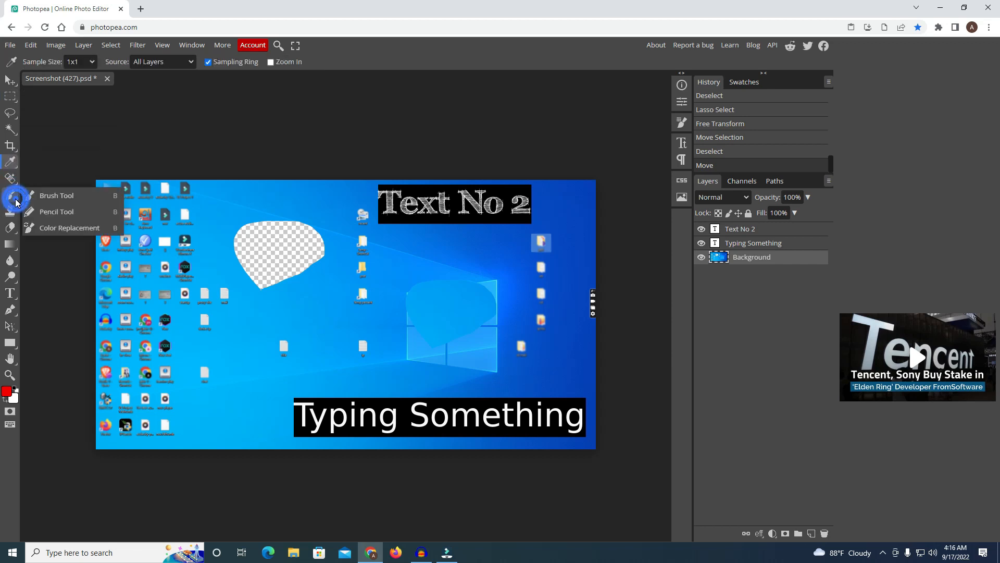
pyautogui.click(14, 183)
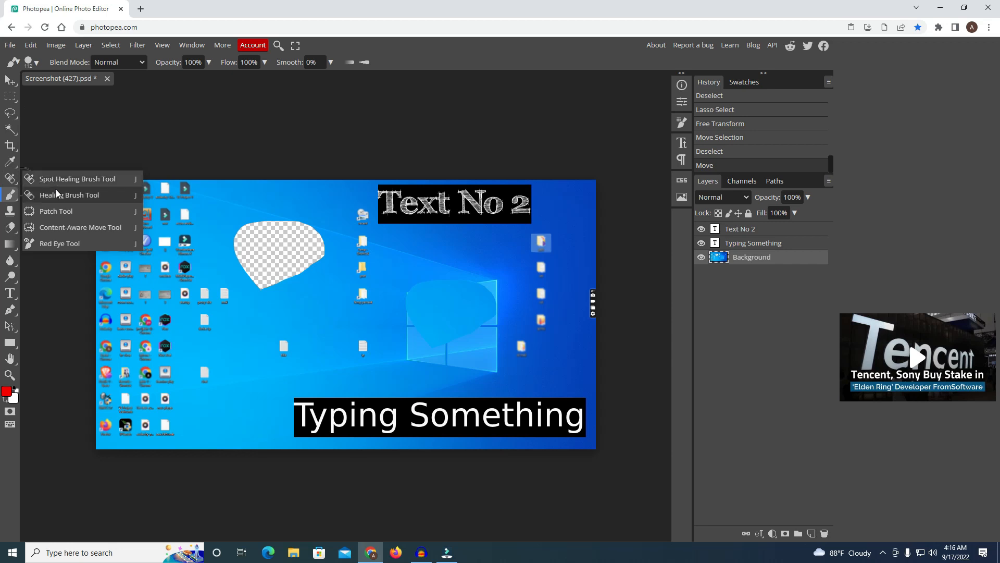
# - Erase large freehand areas of the Background layer using the Eraser Tool with an enlarged brush
pyautogui.click(10, 228)
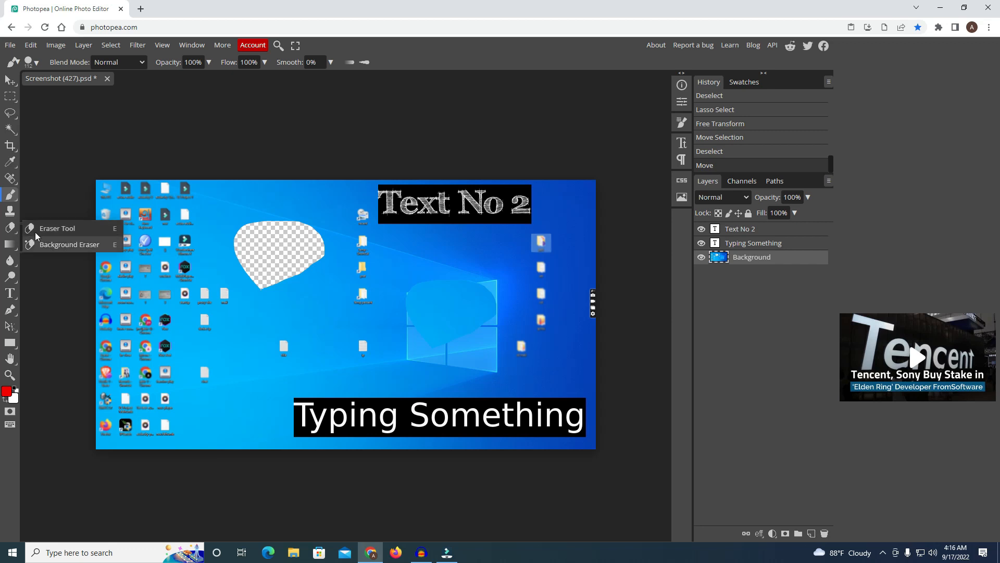
pyautogui.click(36, 232)
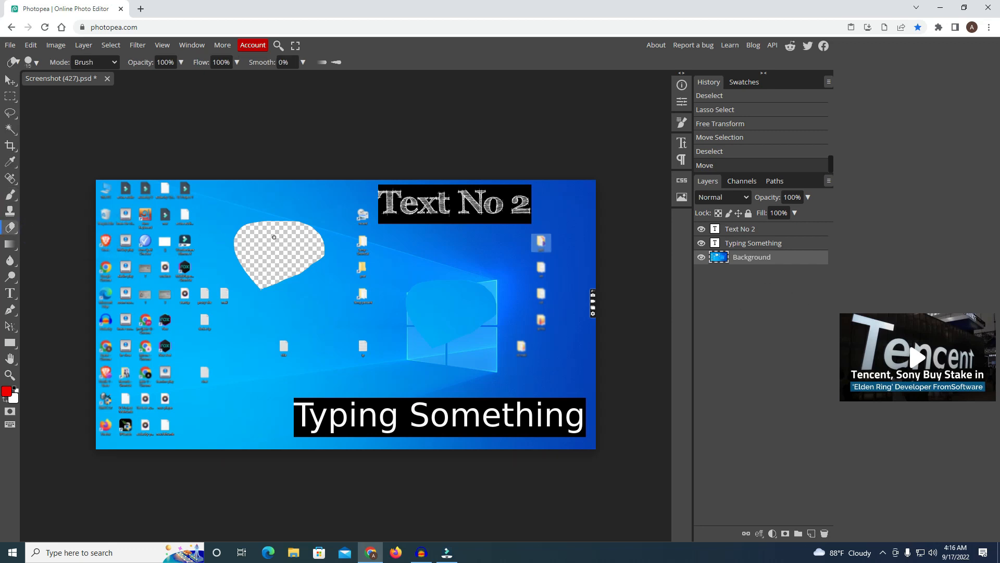
pyautogui.click(32, 65)
pyautogui.moveTo(100, 92)
pyautogui.mouseDown()
pyautogui.moveTo(142, 91)
pyautogui.moveTo(114, 89)
pyautogui.mouseUp()
pyautogui.moveTo(230, 266)
pyautogui.mouseDown()
pyautogui.moveTo(275, 375)
pyautogui.moveTo(280, 312)
pyautogui.moveTo(311, 373)
pyautogui.moveTo(138, 359)
pyautogui.moveTo(267, 274)
pyautogui.moveTo(152, 320)
pyautogui.moveTo(433, 329)
pyautogui.moveTo(555, 284)
pyautogui.moveTo(521, 234)
pyautogui.moveTo(260, 208)
pyautogui.moveTo(637, 195)
pyautogui.moveTo(115, 197)
pyautogui.moveTo(255, 282)
pyautogui.moveTo(106, 289)
pyautogui.moveTo(314, 309)
pyautogui.moveTo(138, 323)
pyautogui.mouseUp()
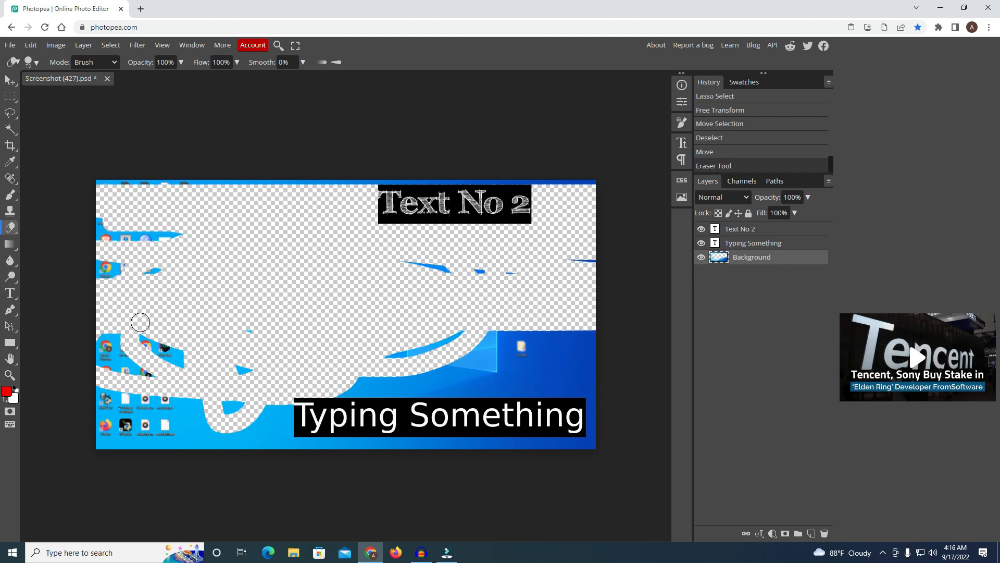
pyautogui.moveTo(114, 263)
pyautogui.mouseDown()
pyautogui.moveTo(114, 407)
pyautogui.moveTo(203, 342)
pyautogui.mouseUp()
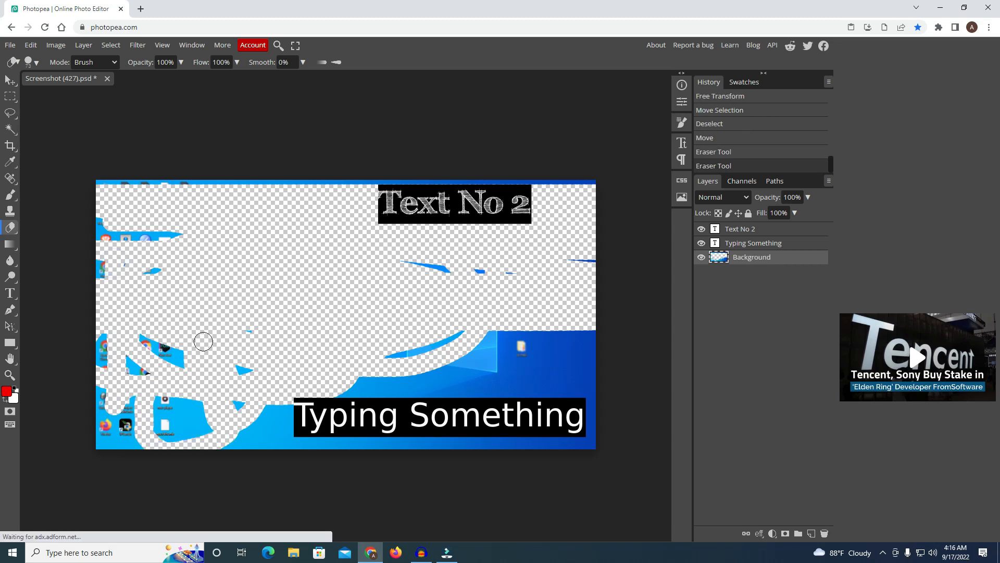
# - Step back through the history to the state before the lasso selection, undoing the erasing and the moved patch
pyautogui.scroll(3, 749, 130)
pyautogui.scroll(-3, 747, 135)
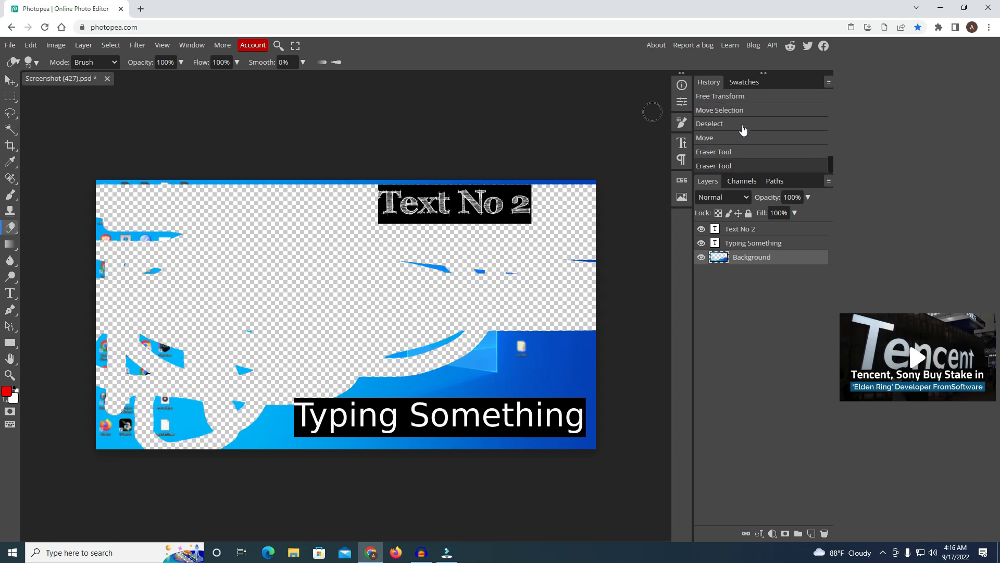
pyautogui.click(718, 138)
pyautogui.scroll(3, 722, 129)
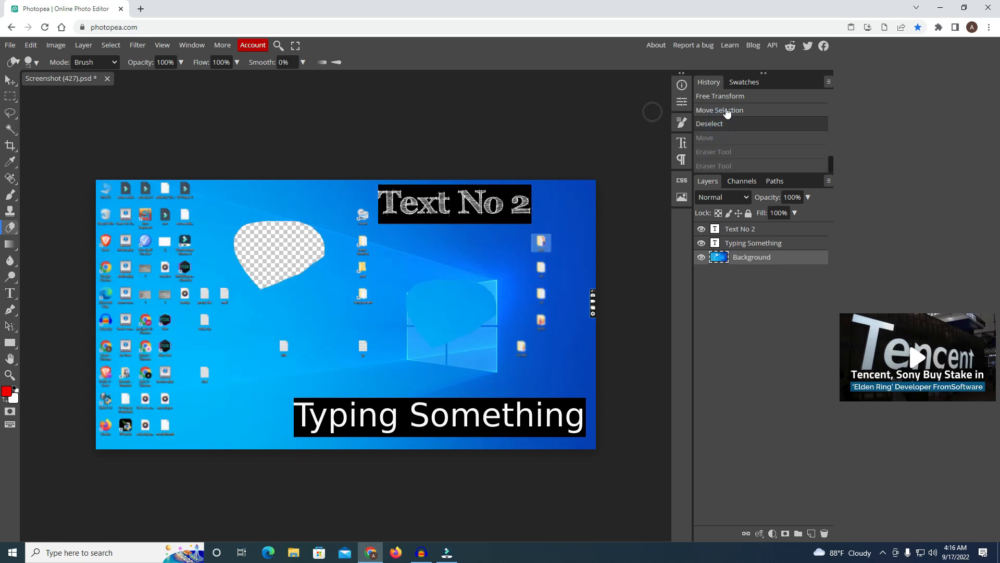
pyautogui.click(729, 136)
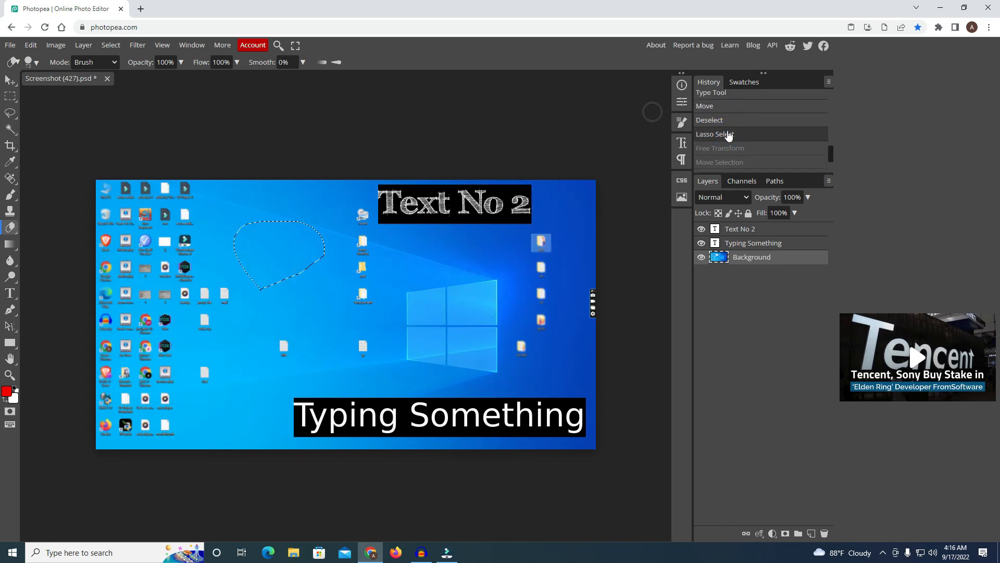
pyautogui.click(722, 121)
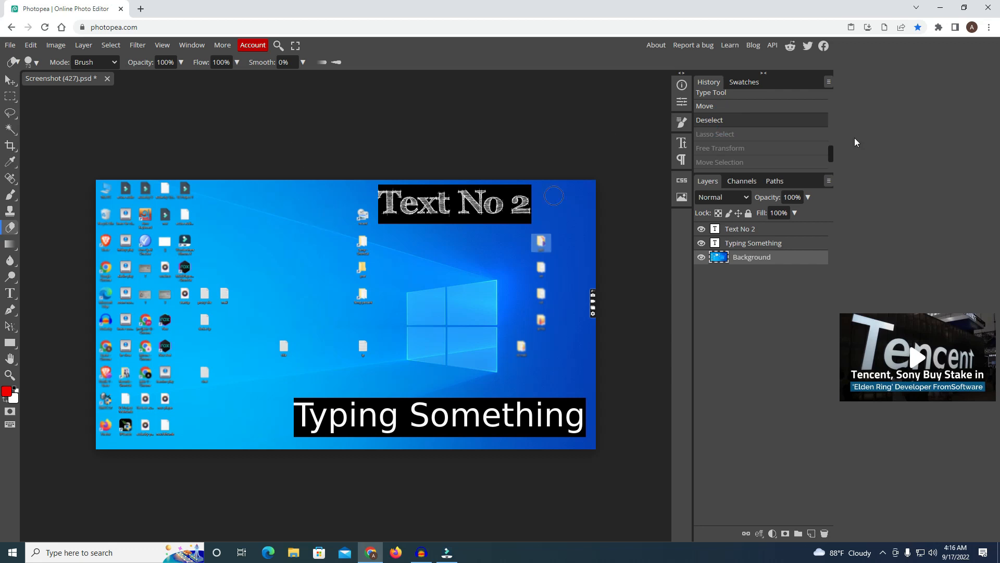
pyautogui.scroll(4, 661, 104)
pyautogui.scroll(1, 766, 142)
pyautogui.scroll(-5, 589, 177)
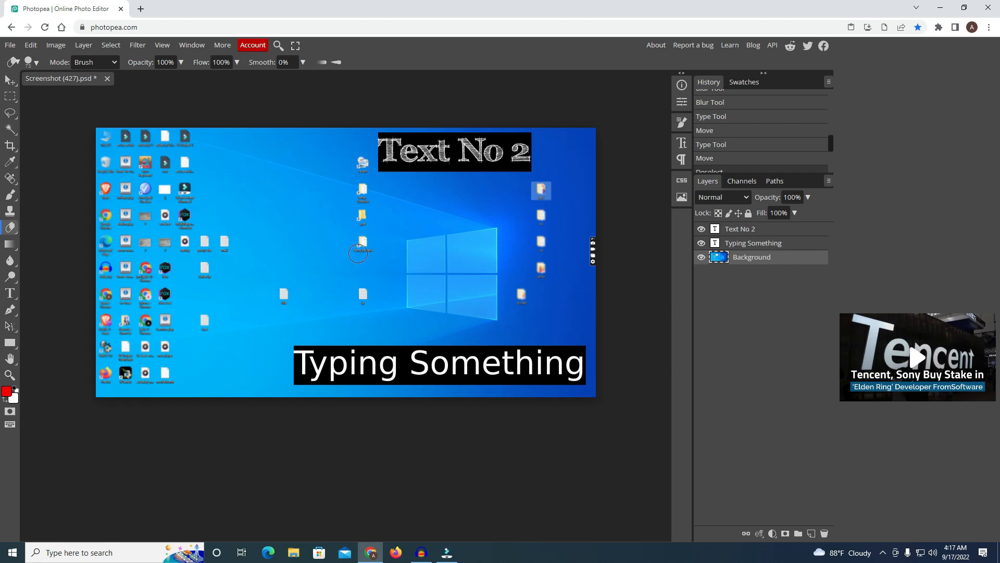
pyautogui.scroll(3, 358, 254)
# - Start a JPG export of the edited screenshot and name the file hhh
pyautogui.click(12, 82)
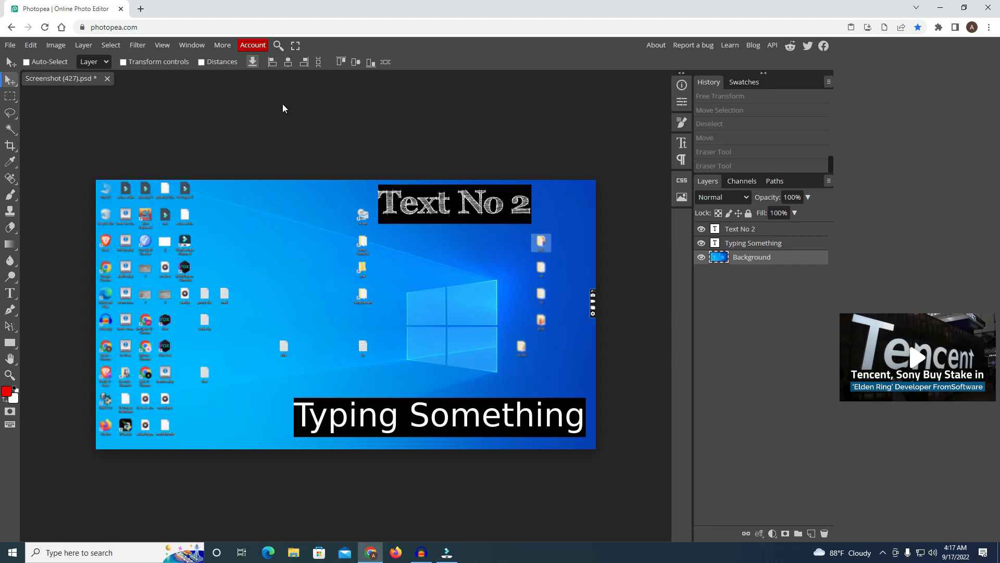
pyautogui.click(10, 46)
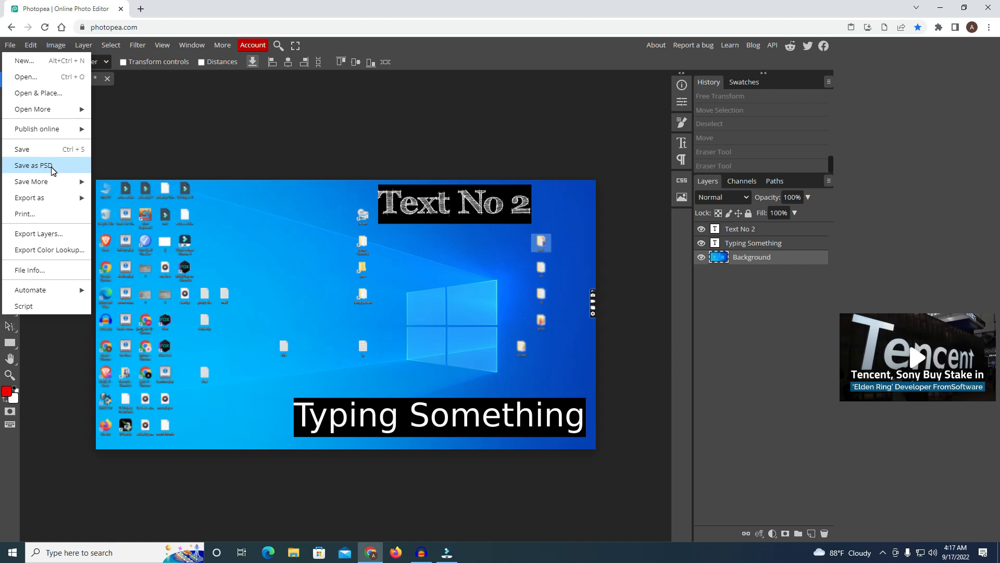
pyautogui.moveTo(62, 198)
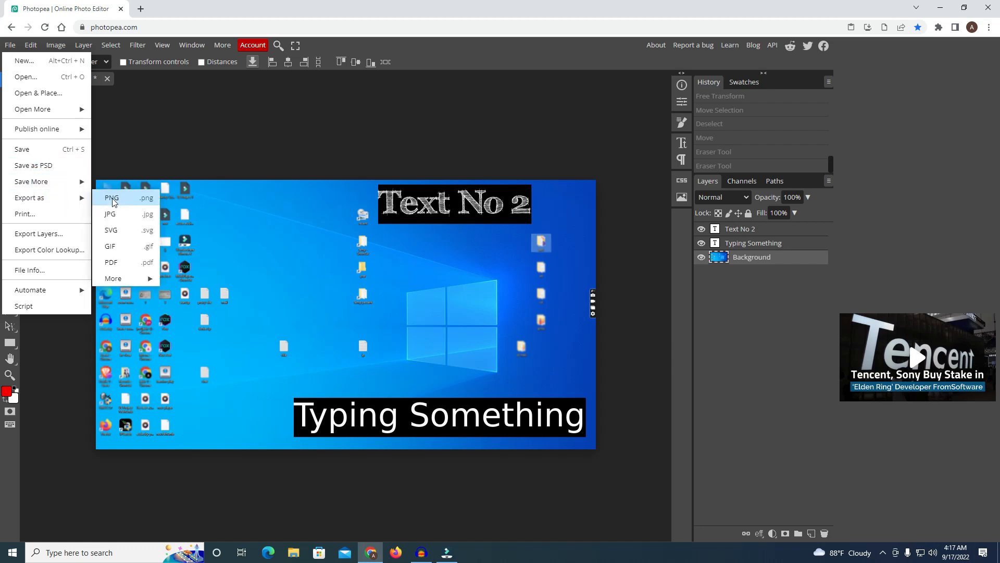
pyautogui.click(112, 214)
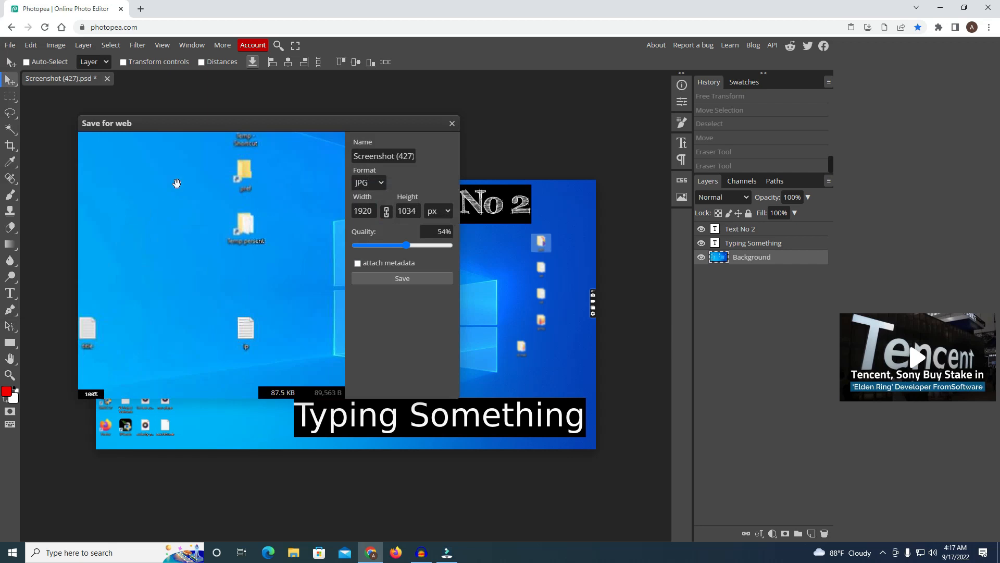
pyautogui.click(411, 156)
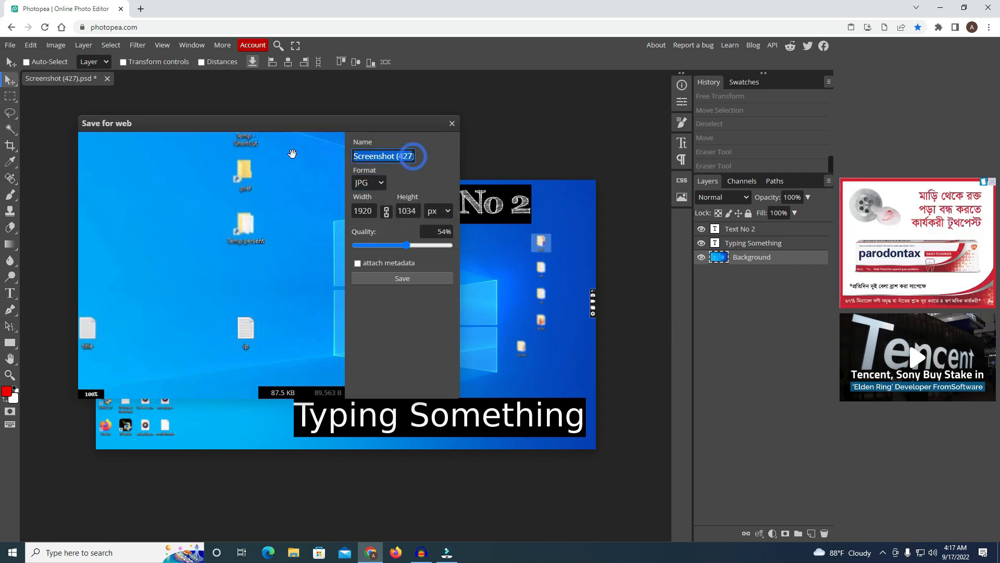
pyautogui.press('BackSpace')
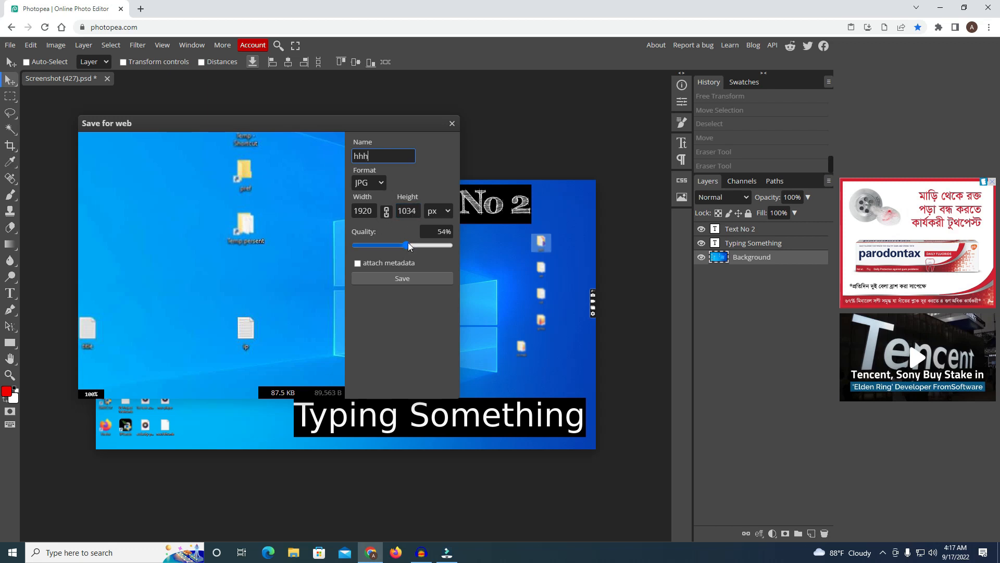
# - Compare the JPG preview around the Windows logo at 7%, 17% and 100% quality
pyautogui.moveTo(408, 243); pyautogui.dragTo(361, 247)
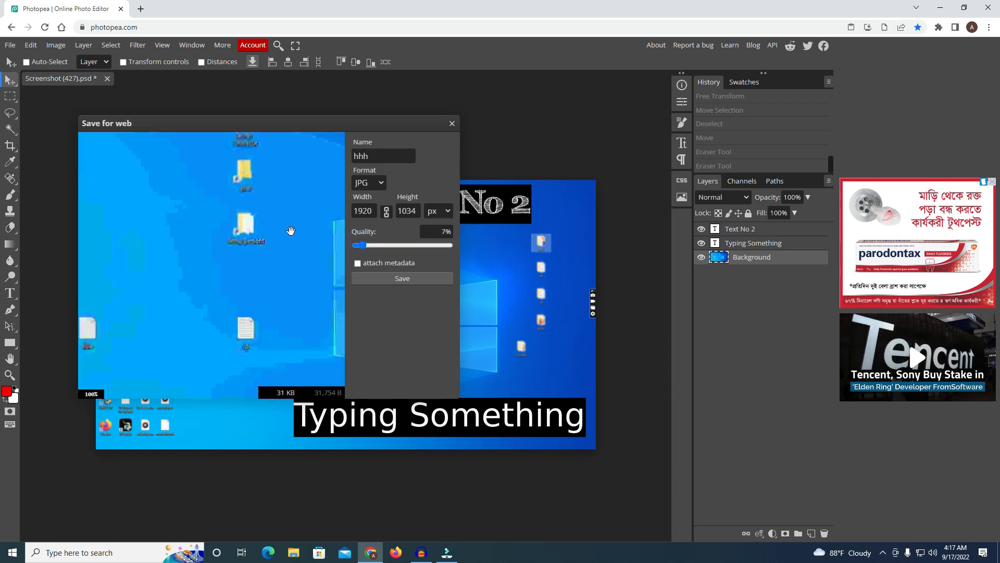
pyautogui.moveTo(277, 205); pyautogui.dragTo(252, 257)
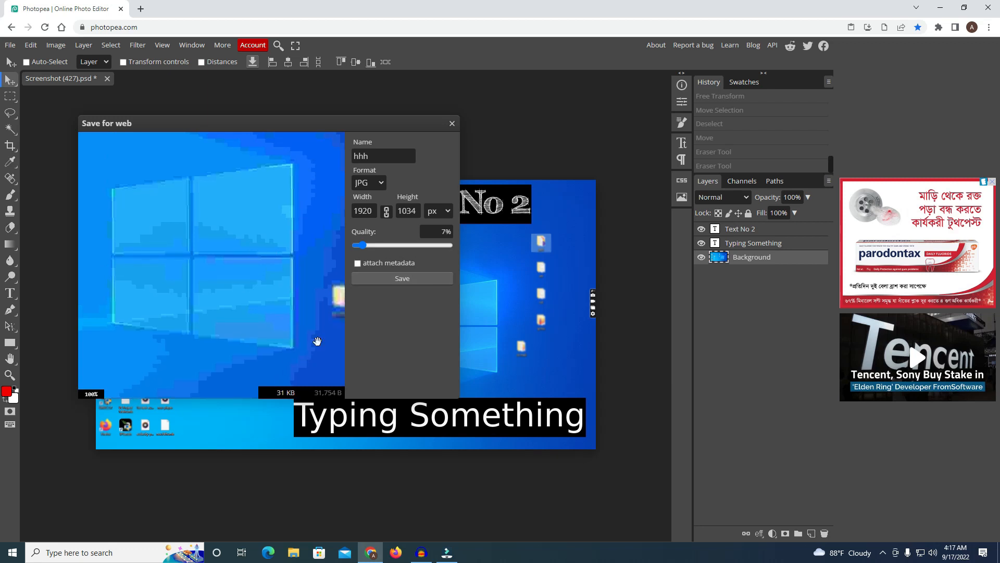
pyautogui.click(373, 245)
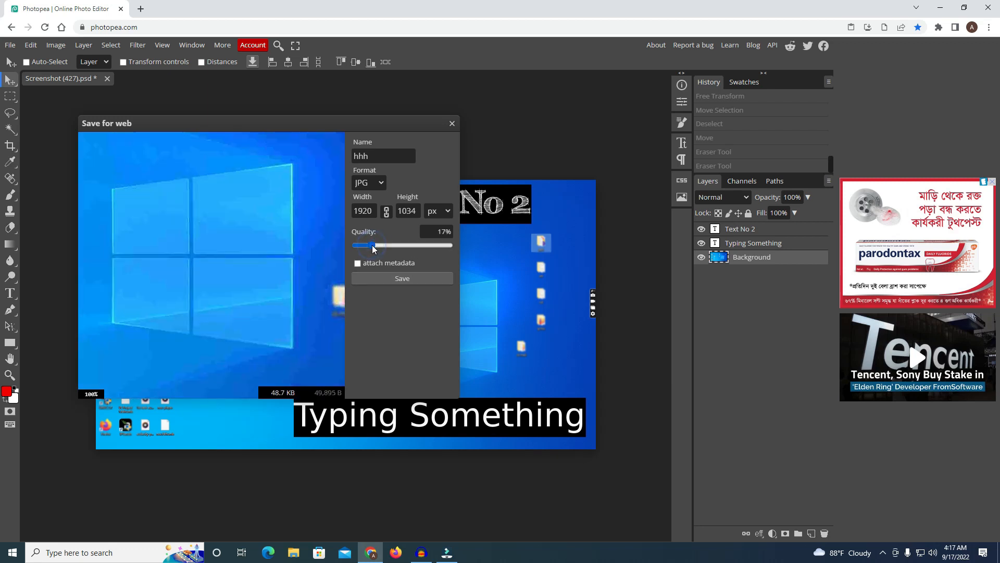
pyautogui.click(407, 243)
pyautogui.click(413, 245)
pyautogui.moveTo(413, 245); pyautogui.dragTo(455, 245)
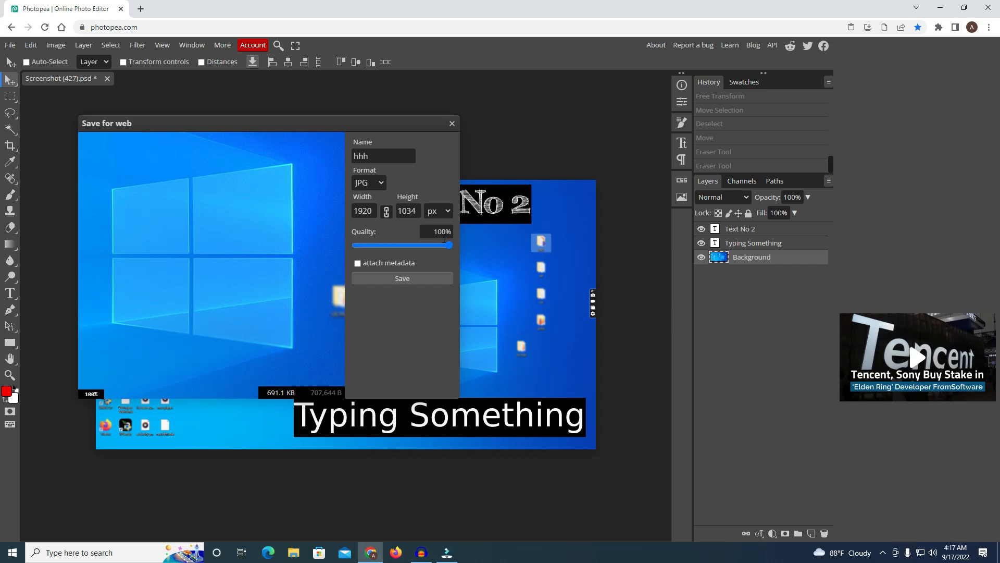
# - Set the JPG quality to 65% and save the exported image
pyautogui.moveTo(449, 245); pyautogui.dragTo(403, 245)
pyautogui.click(417, 247)
pyautogui.click(393, 281)
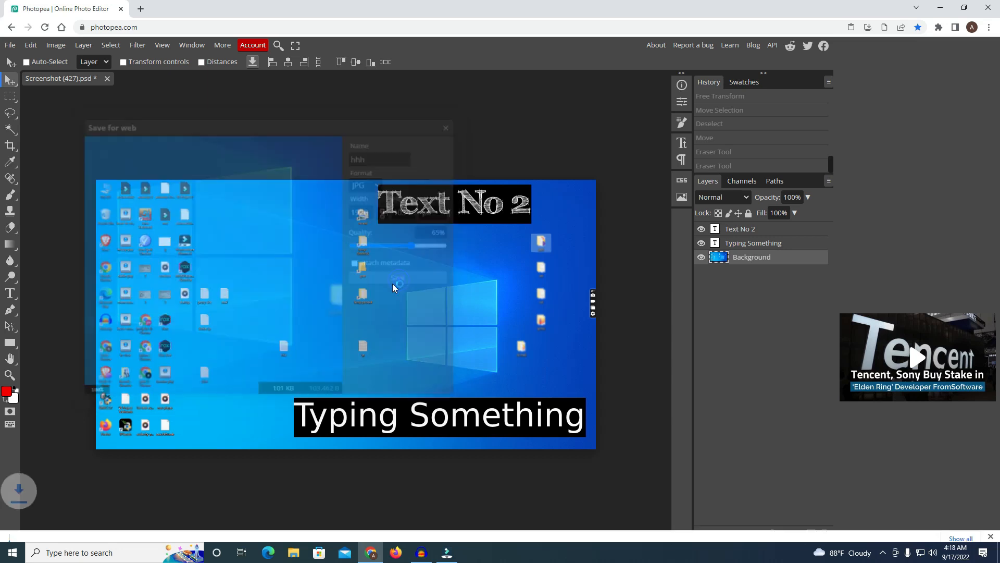
# - Open the downloaded hhh.jpg in the image viewer and examine it enlarged and at full view
pyautogui.click(60, 527)
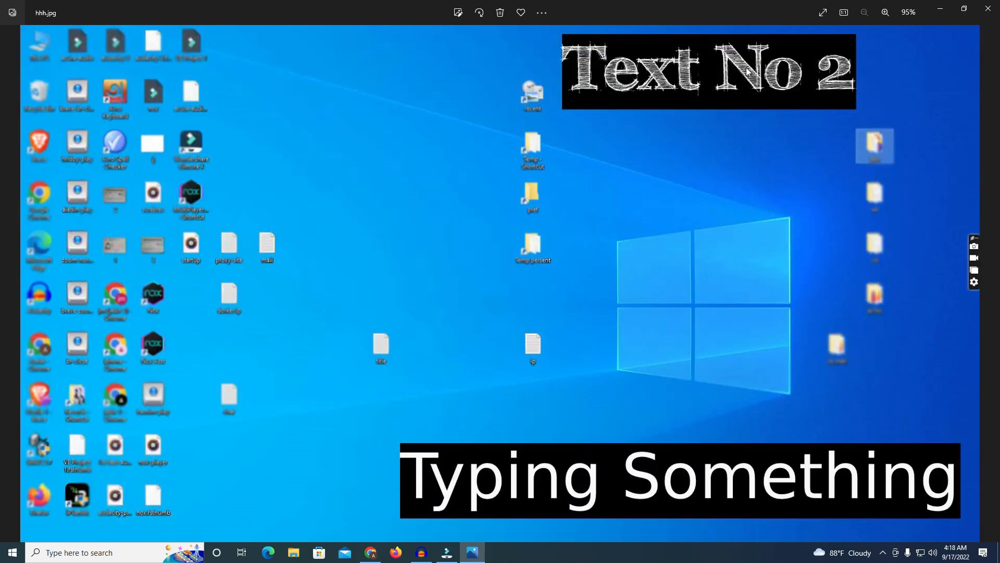
pyautogui.scroll(5, 185, 297)
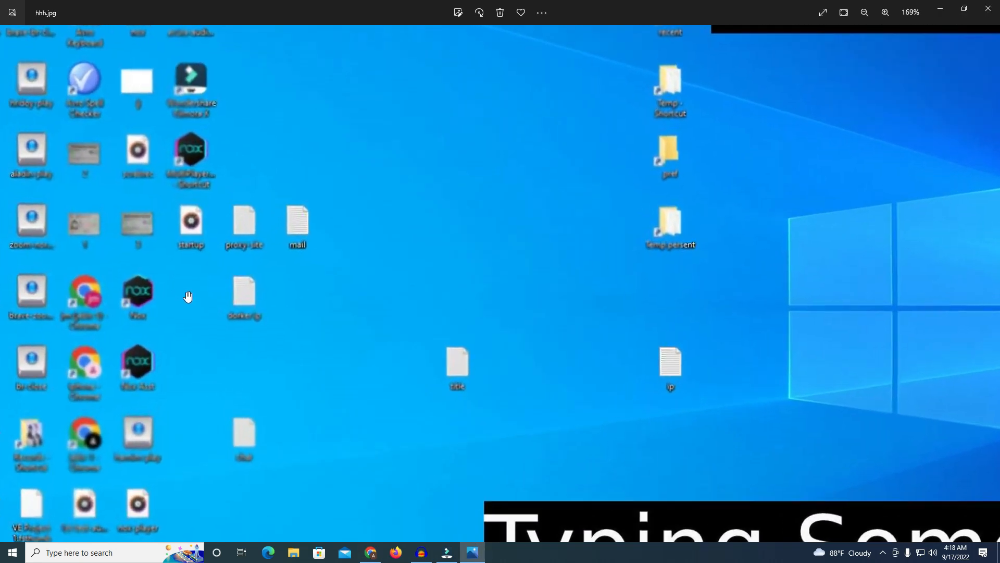
pyautogui.scroll(-5, 204, 298)
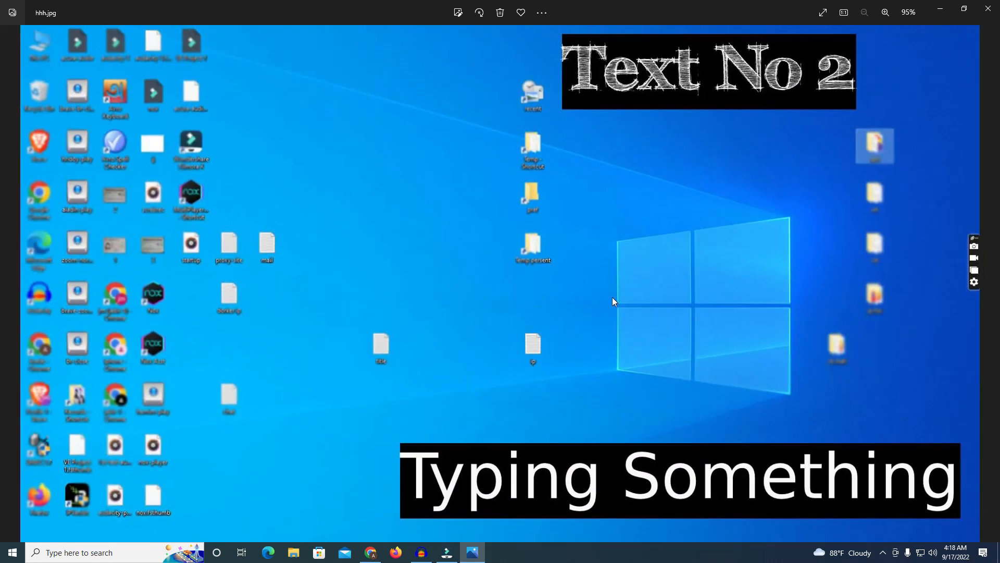
pyautogui.scroll(6, 797, 240)
pyautogui.scroll(-6, 952, 217)
# - Rotate hhh.jpg in quarter turns through a full circle and close the image viewer
pyautogui.click(479, 13)
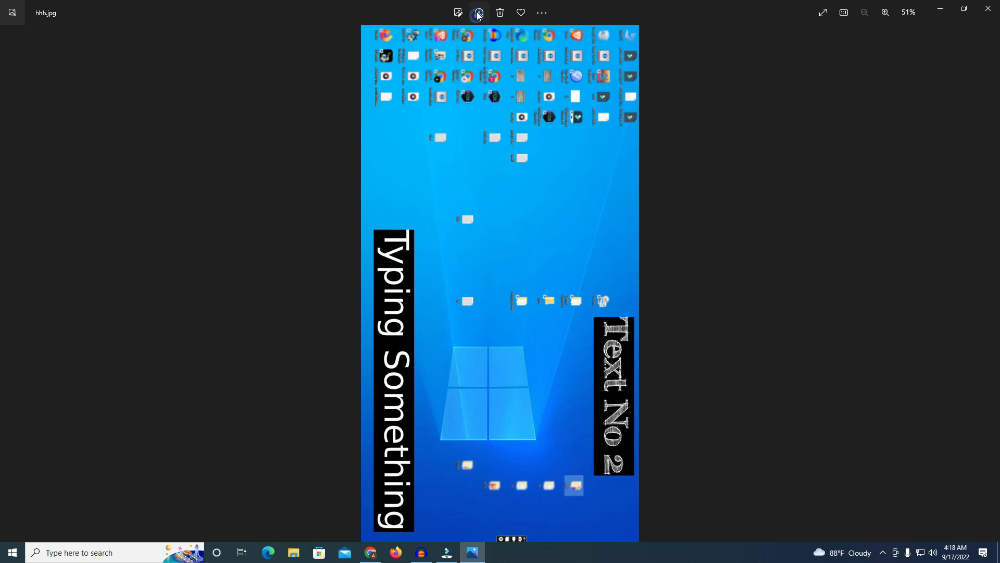
pyautogui.click(480, 13)
pyautogui.click(480, 13)
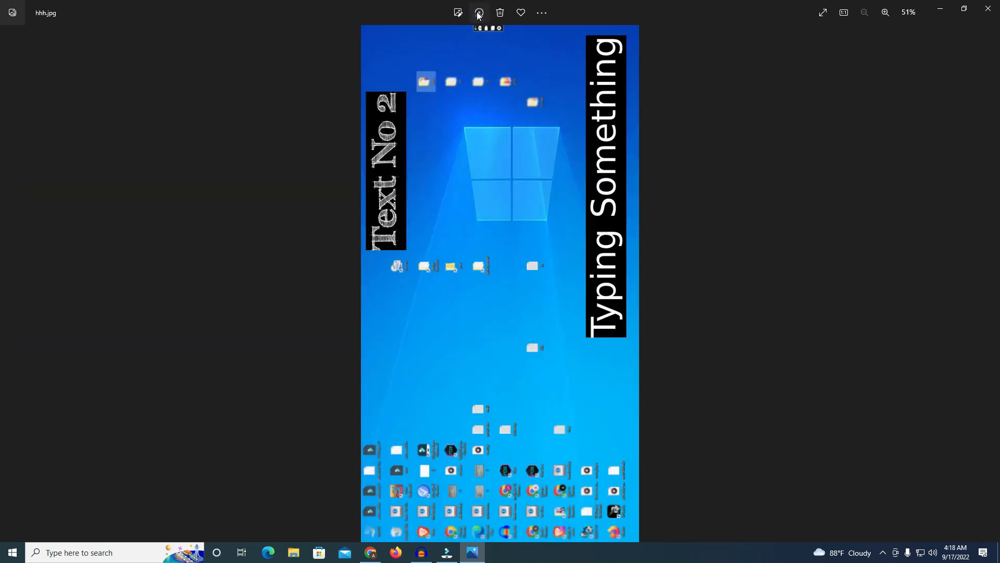
pyautogui.click(479, 13)
pyautogui.click(988, 8)
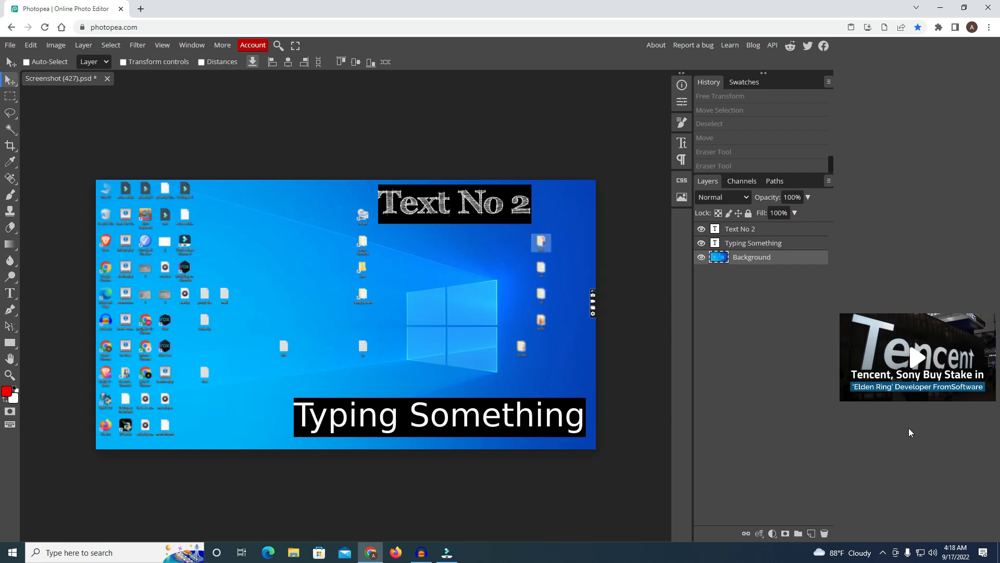
# - Add an empty layer above Background and try to move it above the text layers
pyautogui.click(811, 534)
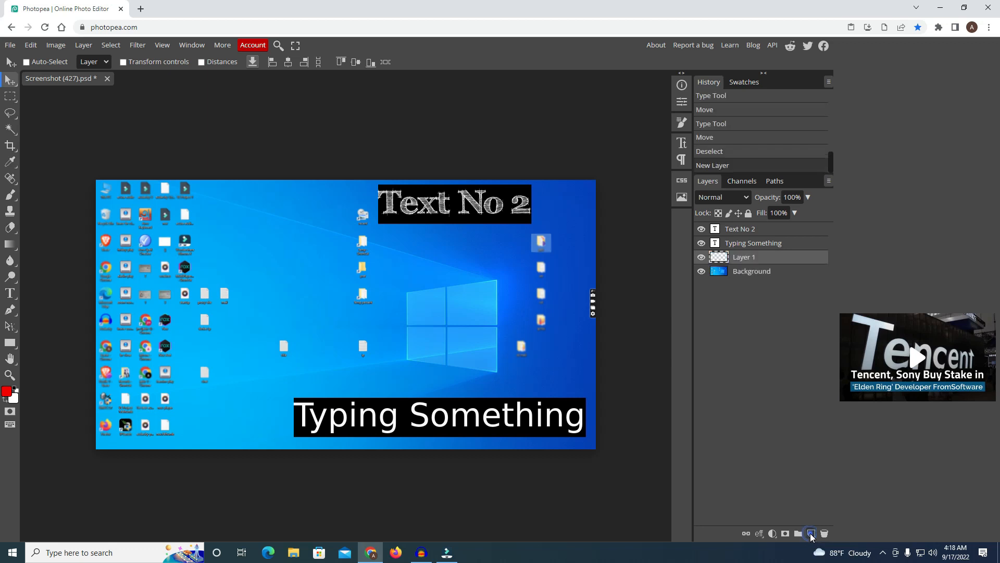
pyautogui.moveTo(770, 258); pyautogui.dragTo(772, 221)
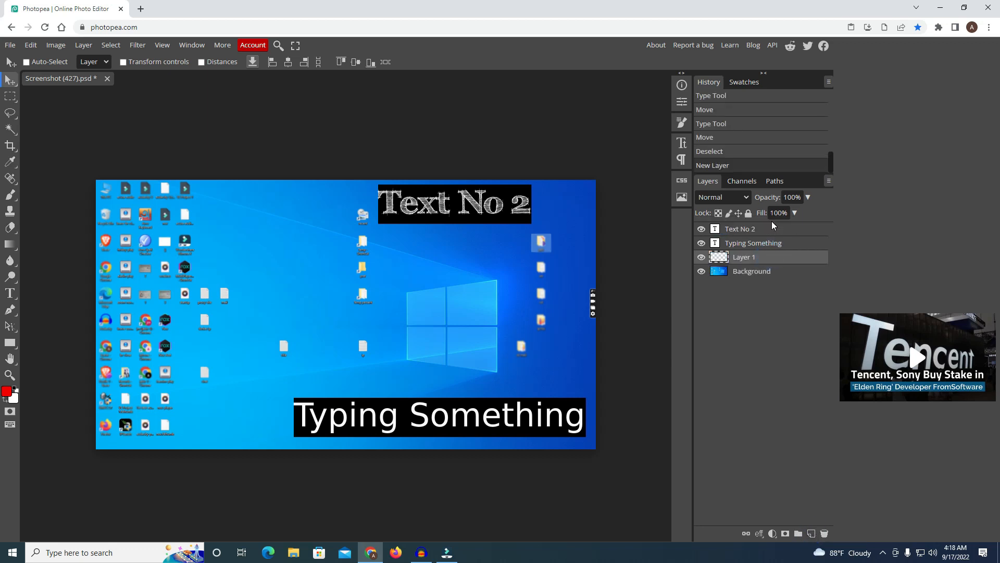
# - Create a 1280 × 720 px project named tutorial with a transparent background and switch between the two open documents
pyautogui.click(10, 46)
pyautogui.click(23, 58)
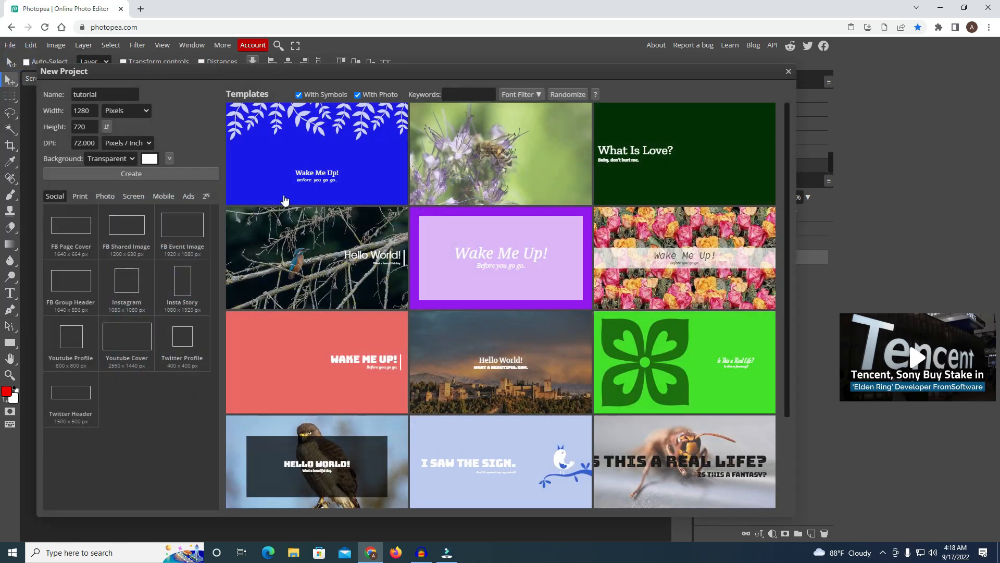
pyautogui.click(130, 174)
pyautogui.click(91, 82)
pyautogui.click(149, 79)
# - Open Google Images in a new browser tab and search for "photopea"
pyautogui.click(140, 10)
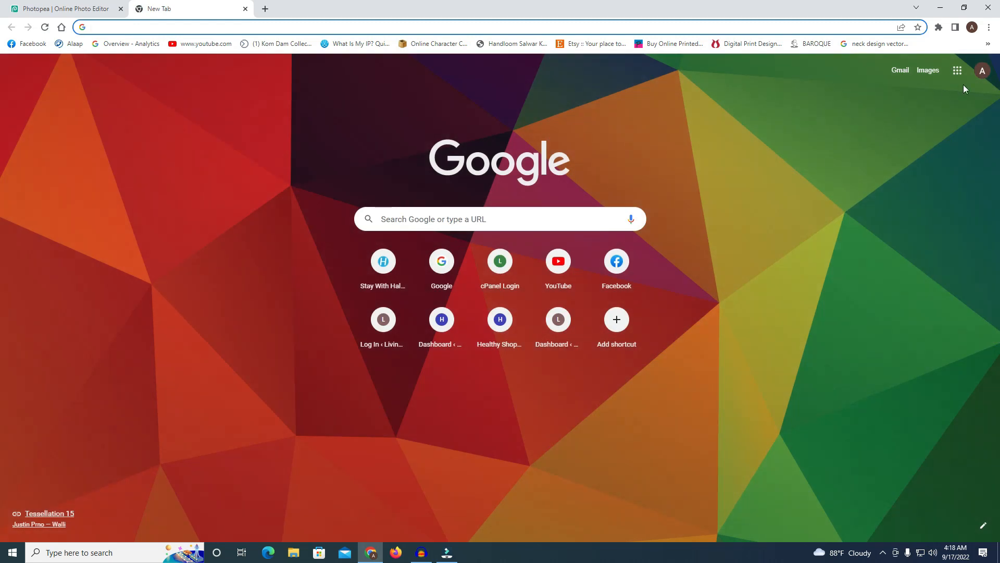
pyautogui.click(928, 70)
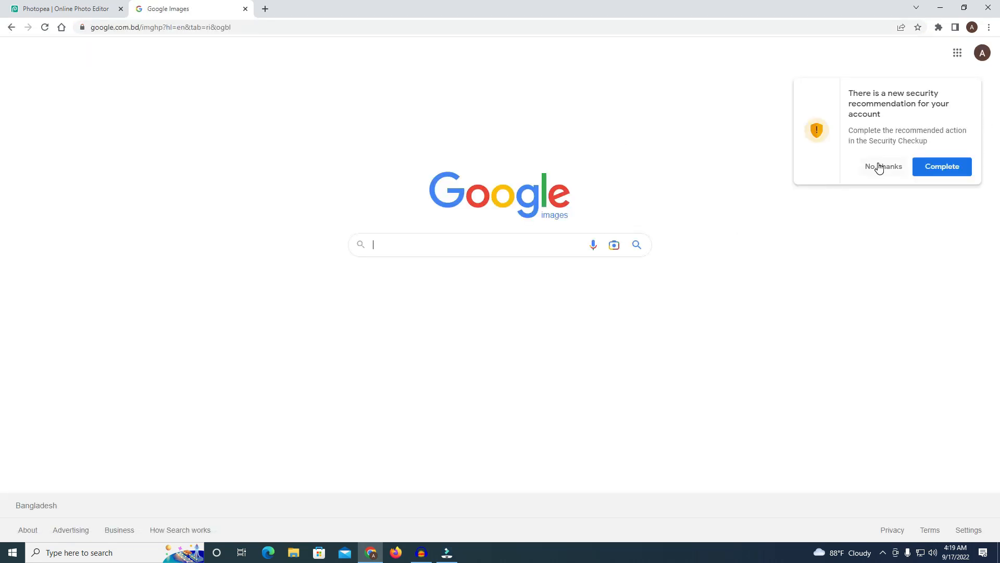
pyautogui.click(879, 167)
pyautogui.click(495, 246)
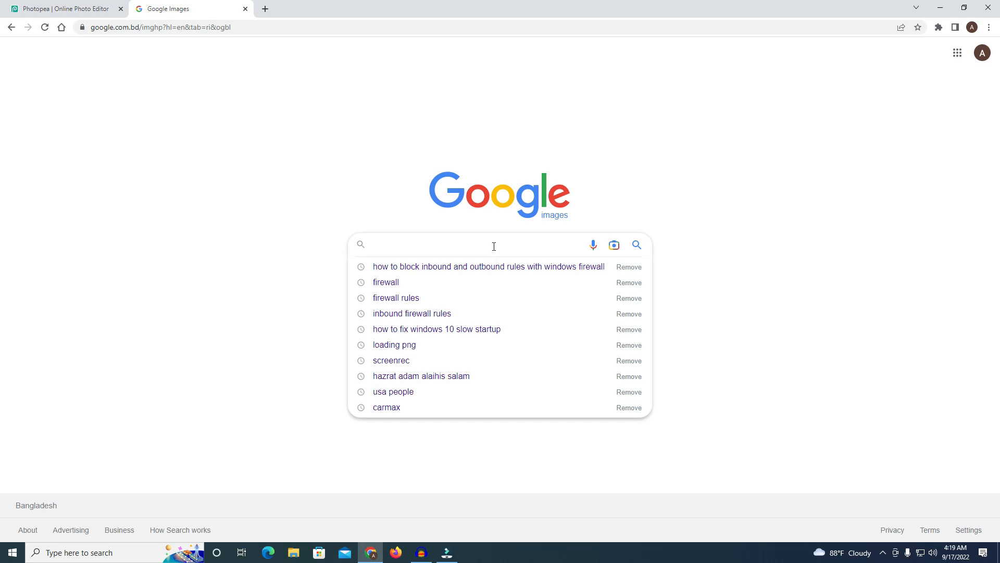
pyautogui.write('photop')
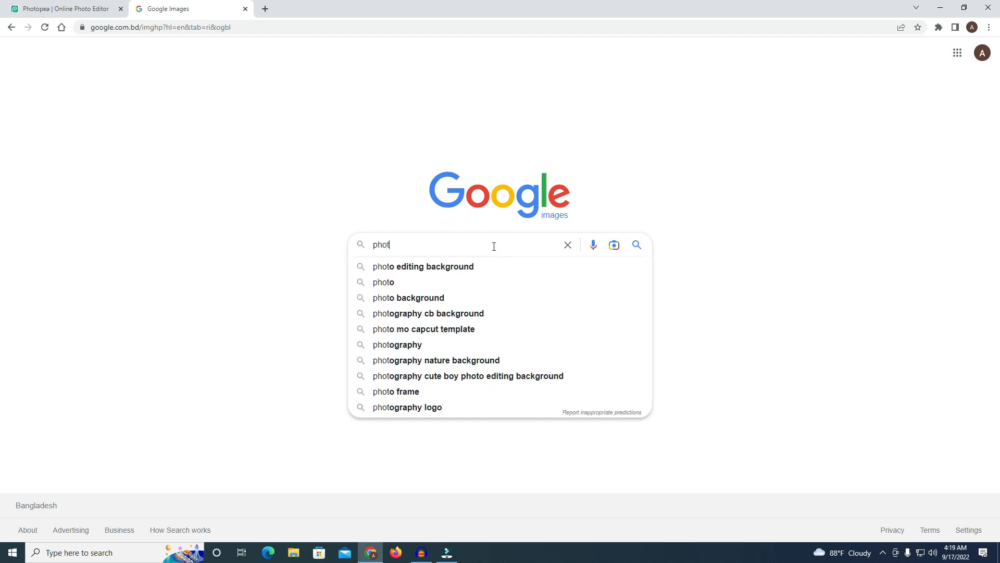
pyautogui.write('ea')
pyautogui.press('Return')
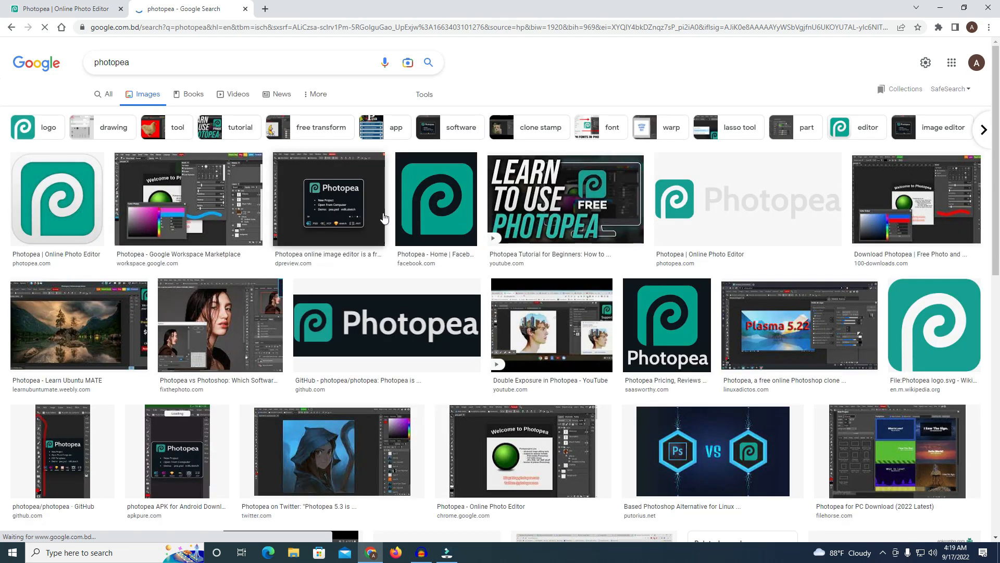
# - Open the green Photopea logo from the Facebook result and copy the image
pyautogui.click(435, 201)
pyautogui.rightClick(735, 179)
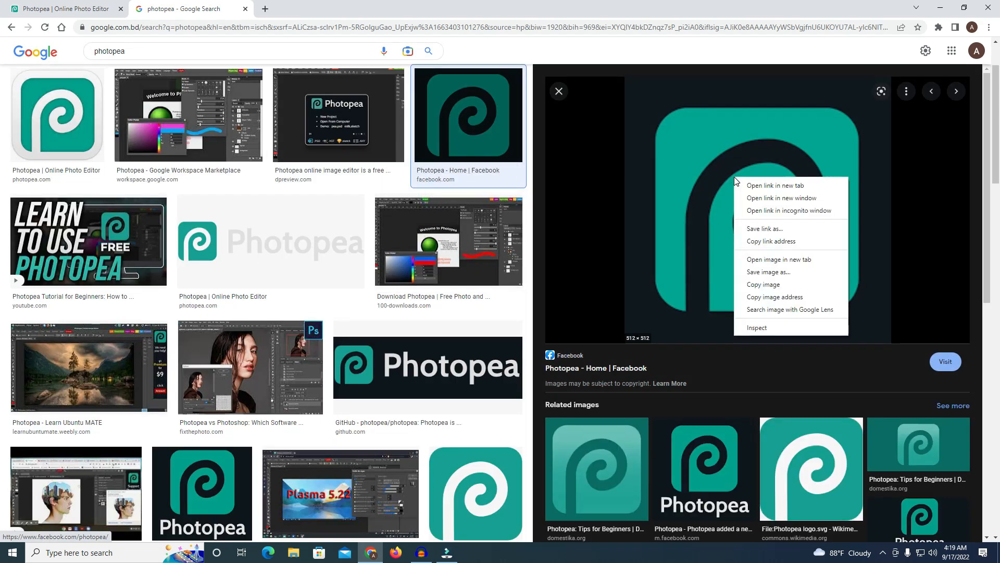
pyautogui.click(753, 284)
# - Paste the logo into Screenshot (427).psd, raise its layer above the text layers and place it beside the desktop icons
pyautogui.click(83, 8)
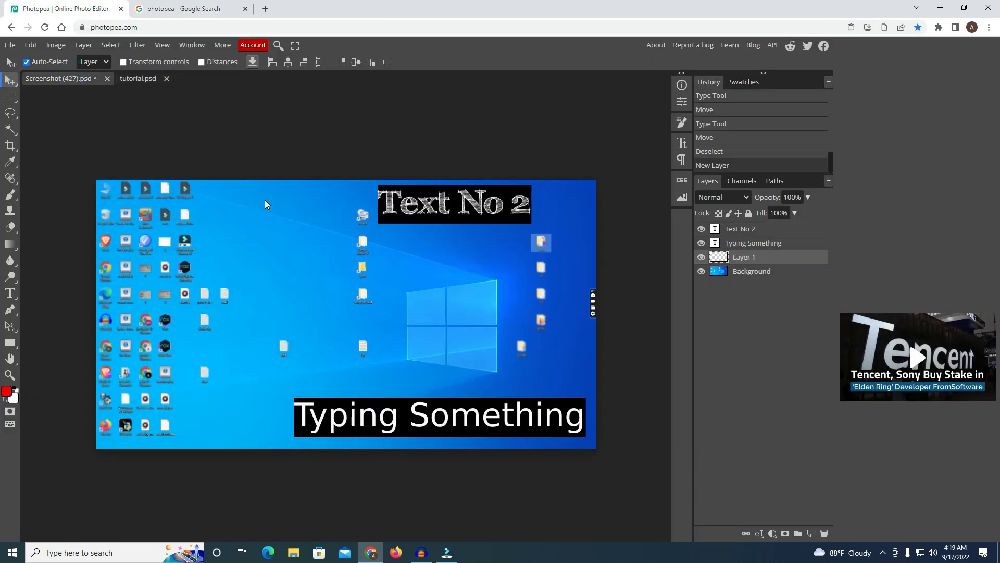
pyautogui.hotkey('ctrl', 'v')
pyautogui.moveTo(132, 223); pyautogui.dragTo(471, 290)
pyautogui.moveTo(758, 256)
pyautogui.mouseDown()
pyautogui.moveTo(753, 218)
pyautogui.moveTo(757, 257)
pyautogui.moveTo(753, 220)
pyautogui.moveTo(752, 250)
pyautogui.mouseUp()
pyautogui.moveTo(474, 289); pyautogui.dragTo(264, 252)
pyautogui.click(742, 230)
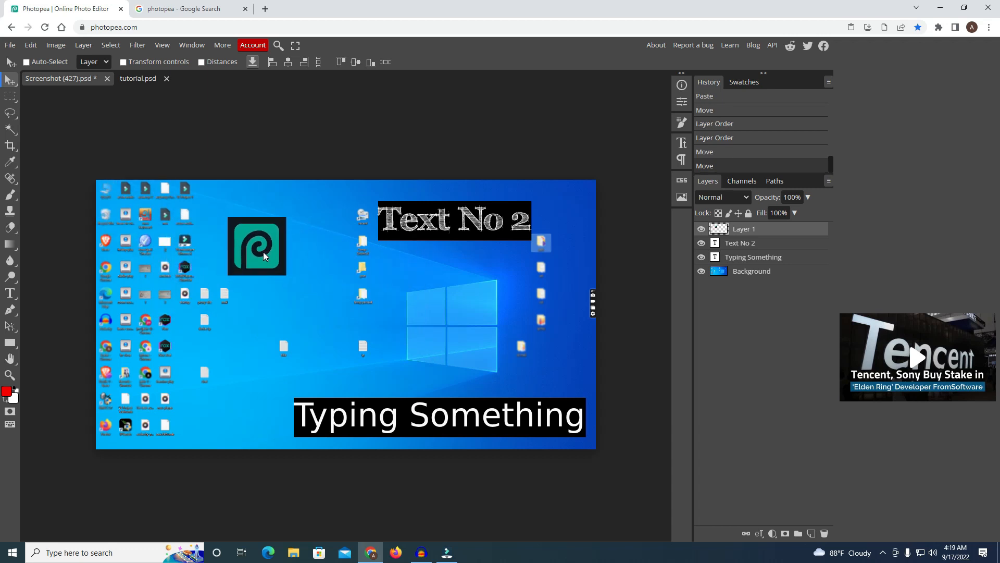
pyautogui.hotkey('ctrl', 'shift', 't')
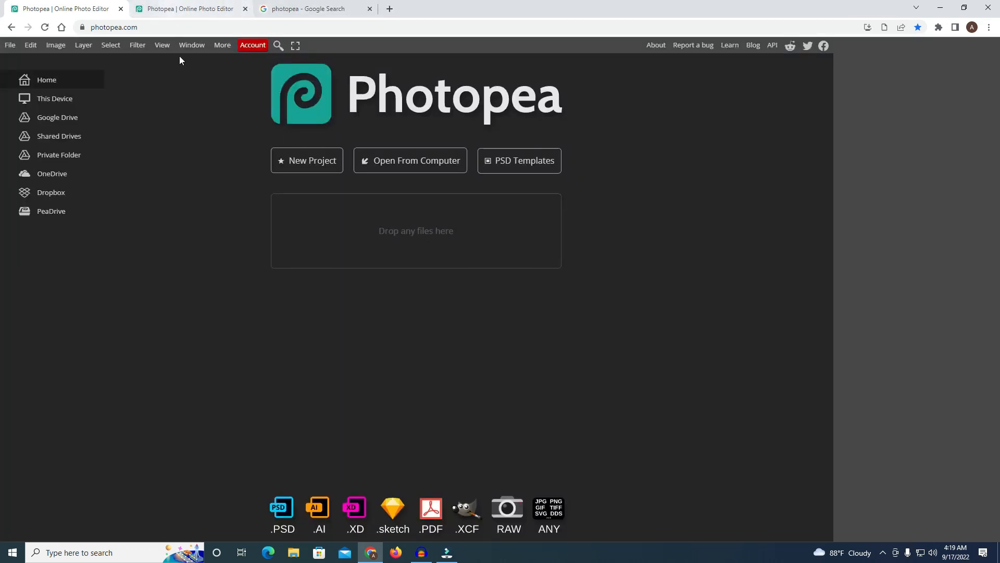
pyautogui.click(210, 14)
pyautogui.click(120, 9)
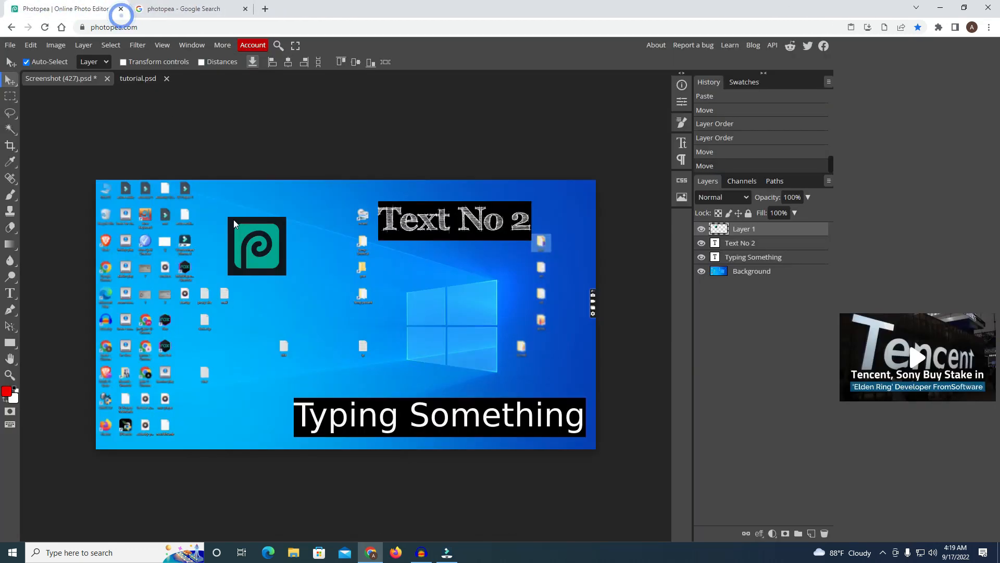
# - Shift the Photopea logo slightly down and to the right with the Move tool
pyautogui.moveTo(258, 252); pyautogui.dragTo(277, 266)
pyautogui.rightClick(277, 266)
pyautogui.click(269, 257)
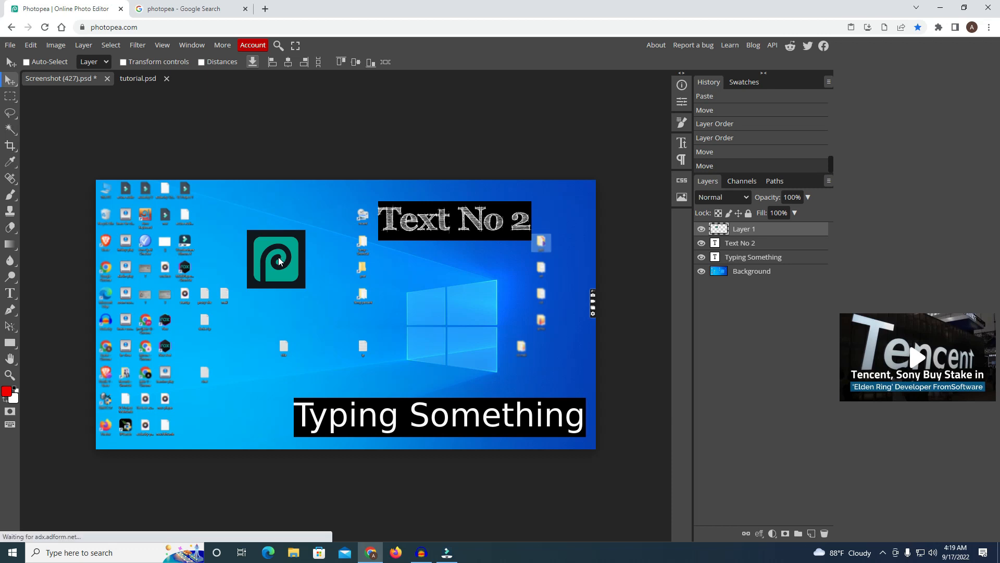
# - Enlarge the logo with Free Transform, place it against the canvas's upper edge beside the desktop icons, and apply
pyautogui.hotkey('ctrl', 't')
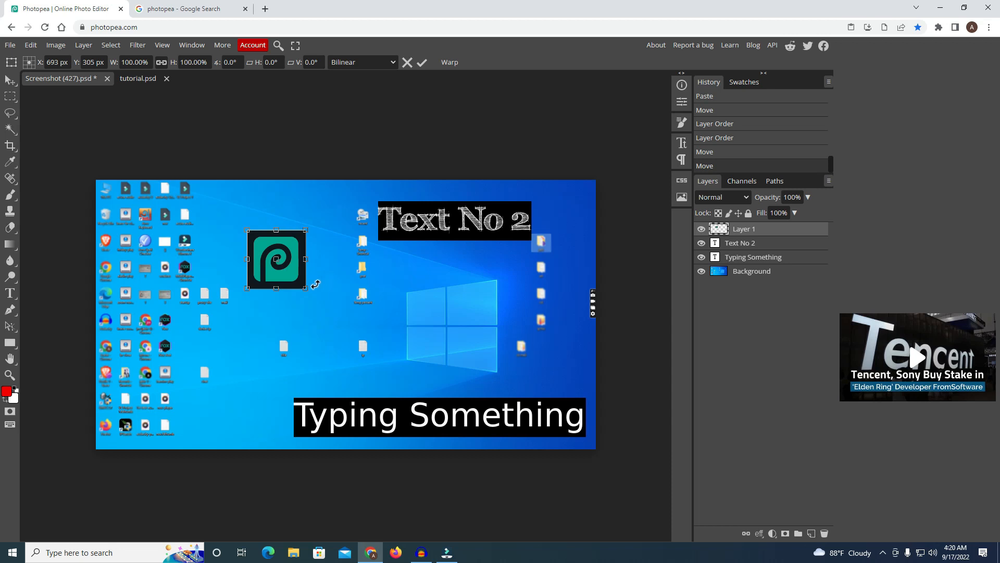
pyautogui.moveTo(305, 288); pyautogui.dragTo(431, 415)
pyautogui.moveTo(353, 311); pyautogui.dragTo(315, 286)
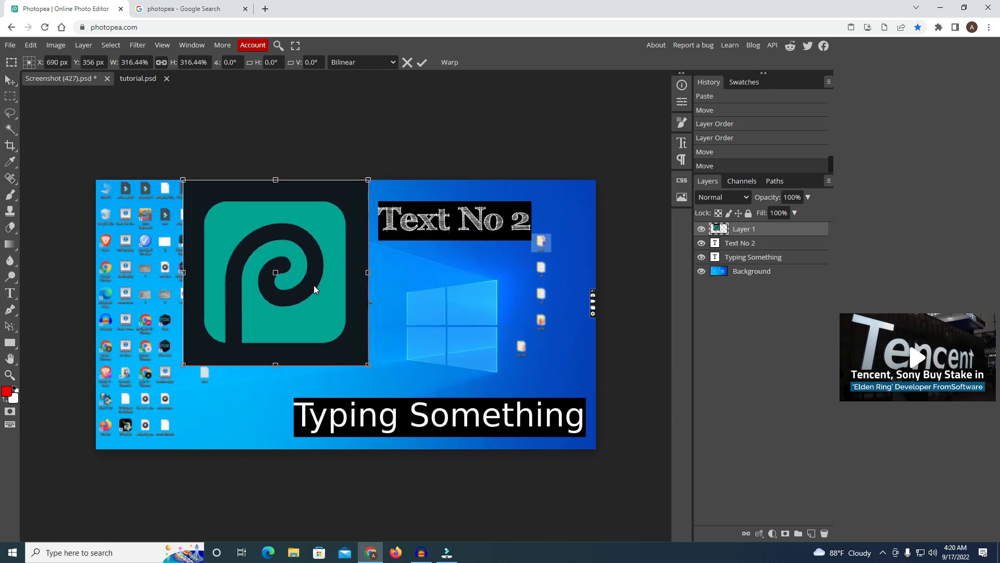
pyautogui.moveTo(366, 363); pyautogui.dragTo(302, 299)
pyautogui.press('Return')
# - Duplicate the logo layer and place the copy diagonally below the original, partly overlapping the Windows logo
pyautogui.click(260, 266)
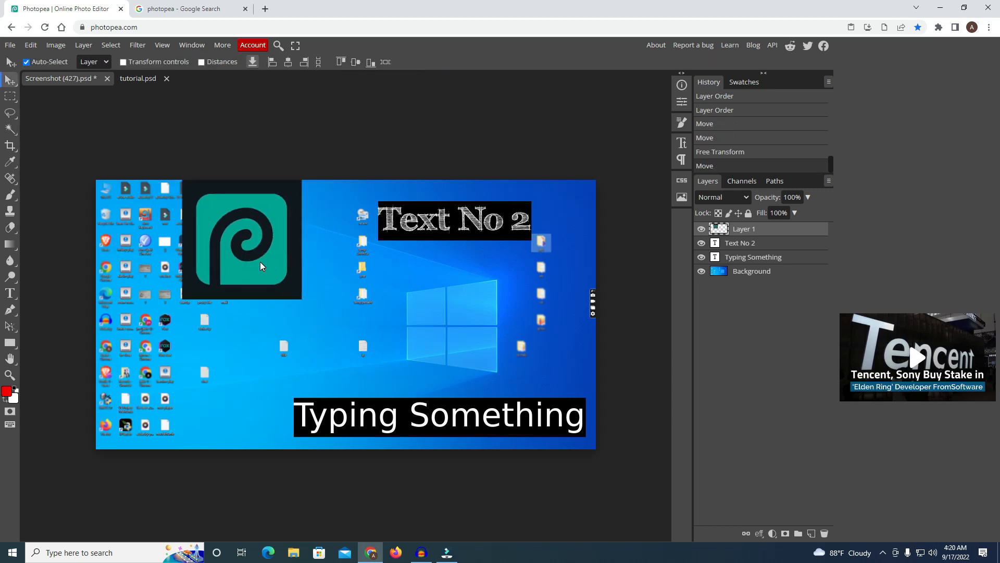
pyautogui.moveTo(260, 262); pyautogui.dragTo(367, 329)
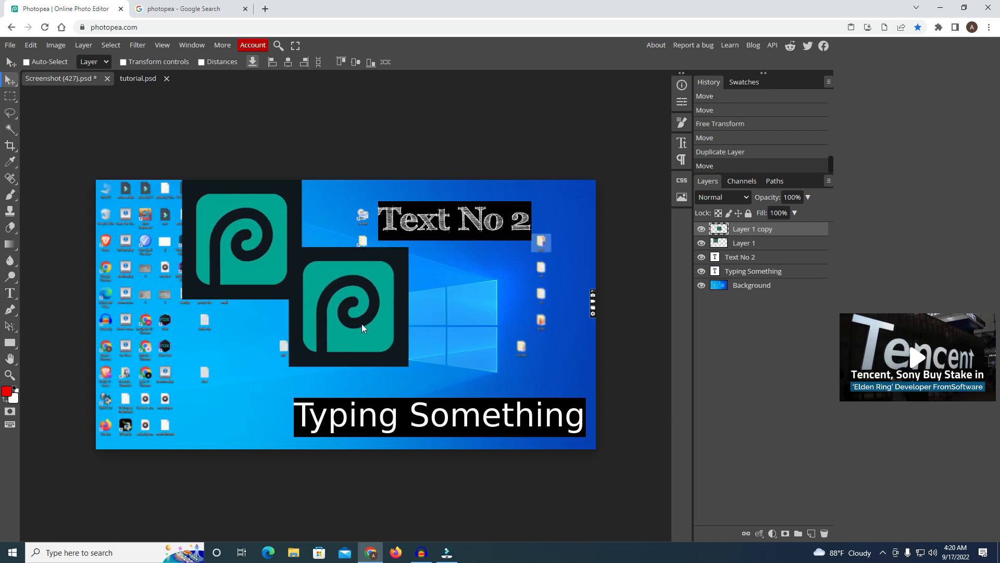
# - Duplicate the logo layer twice more, placing one copy beside the centre logo and the other in the canvas's upper-left corner
pyautogui.moveTo(342, 331); pyautogui.dragTo(473, 342)
pyautogui.moveTo(336, 329); pyautogui.dragTo(73, 405)
pyautogui.moveTo(195, 360); pyautogui.dragTo(127, 237)
pyautogui.moveTo(328, 324)
pyautogui.mouseDown()
pyautogui.moveTo(321, 318)
pyautogui.moveTo(326, 346)
pyautogui.moveTo(319, 337)
pyautogui.mouseUp()
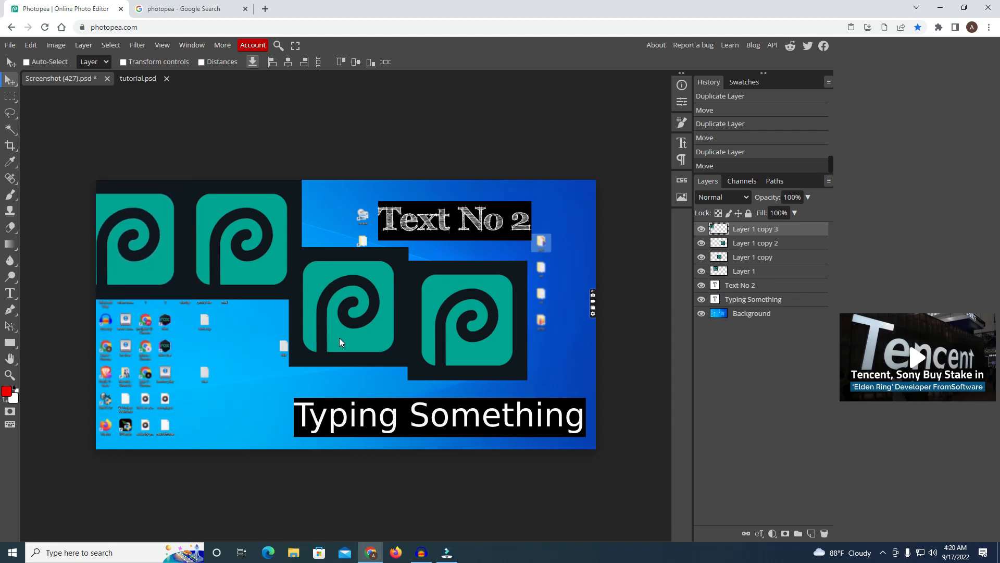
# - Move Layer 1 copy and Layer 1 copy 2 up to the canvas's upper edge, lining all four logos up in one row
pyautogui.rightClick(338, 322)
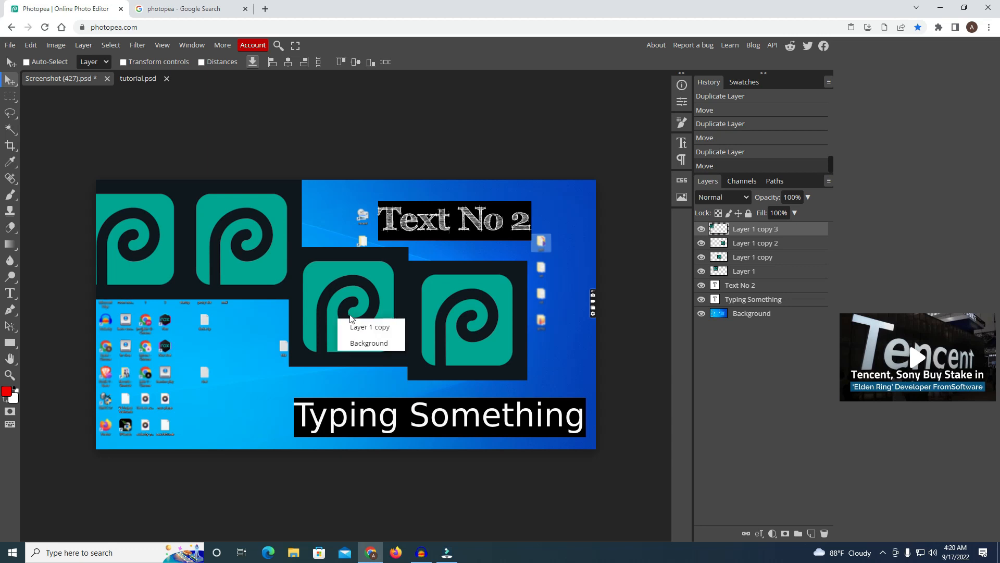
pyautogui.click(360, 330)
pyautogui.moveTo(361, 328); pyautogui.dragTo(374, 259)
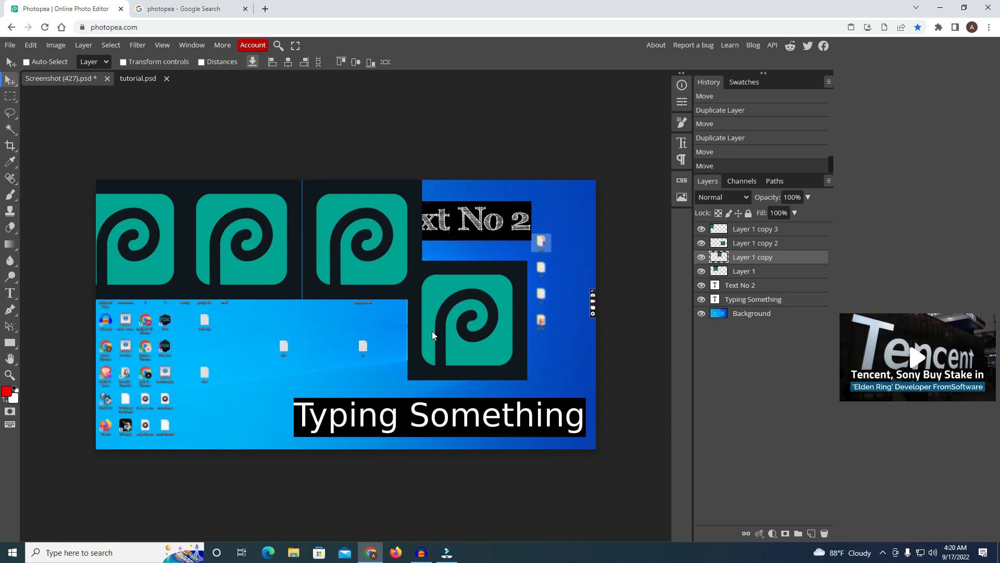
pyautogui.rightClick(432, 330)
pyautogui.click(453, 335)
pyautogui.moveTo(454, 333); pyautogui.dragTo(467, 252)
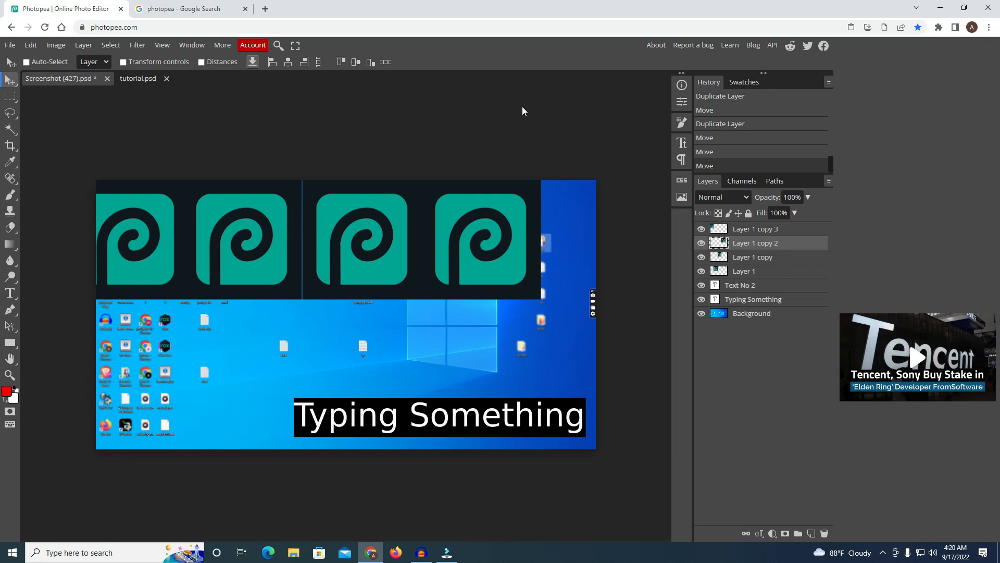
# - Save the document as a PSD named photopea on the Desktop
pyautogui.click(10, 45)
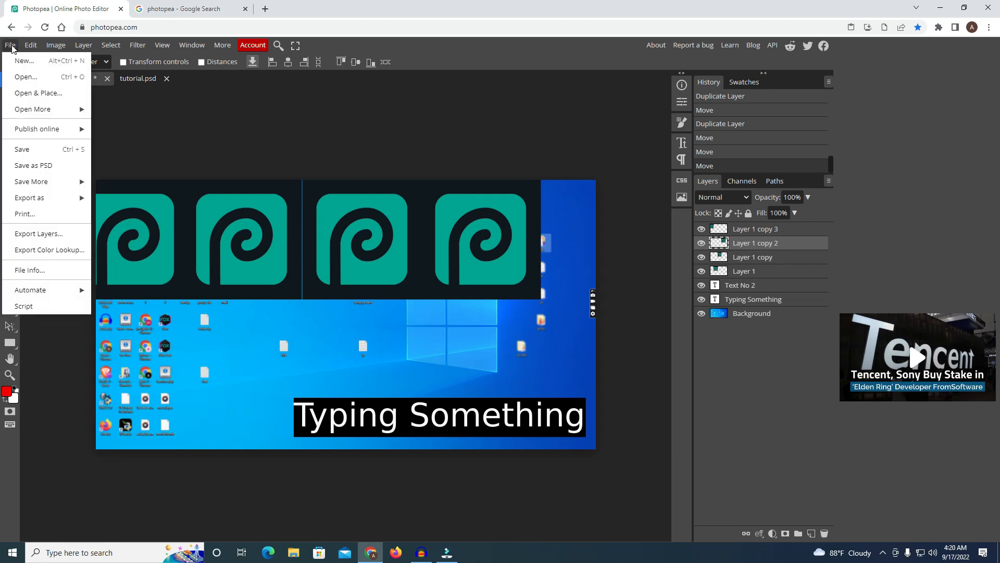
pyautogui.click(46, 166)
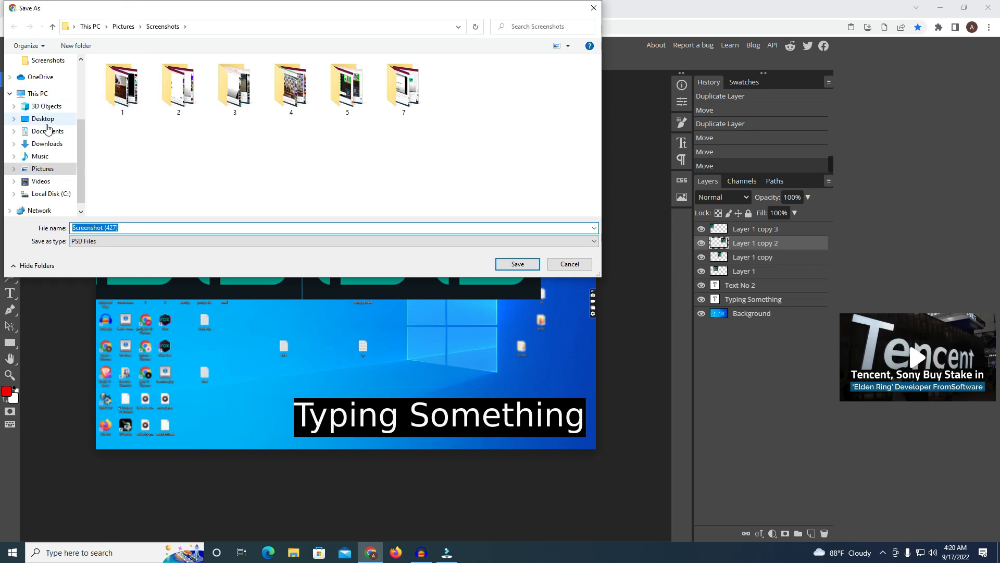
pyautogui.click(44, 119)
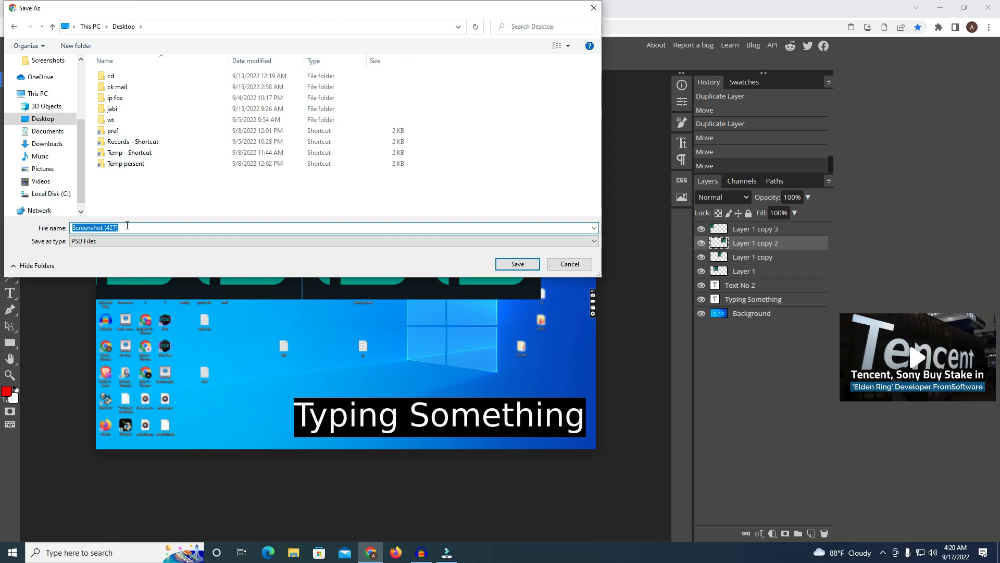
pyautogui.write('photopea')
pyautogui.click(499, 271)
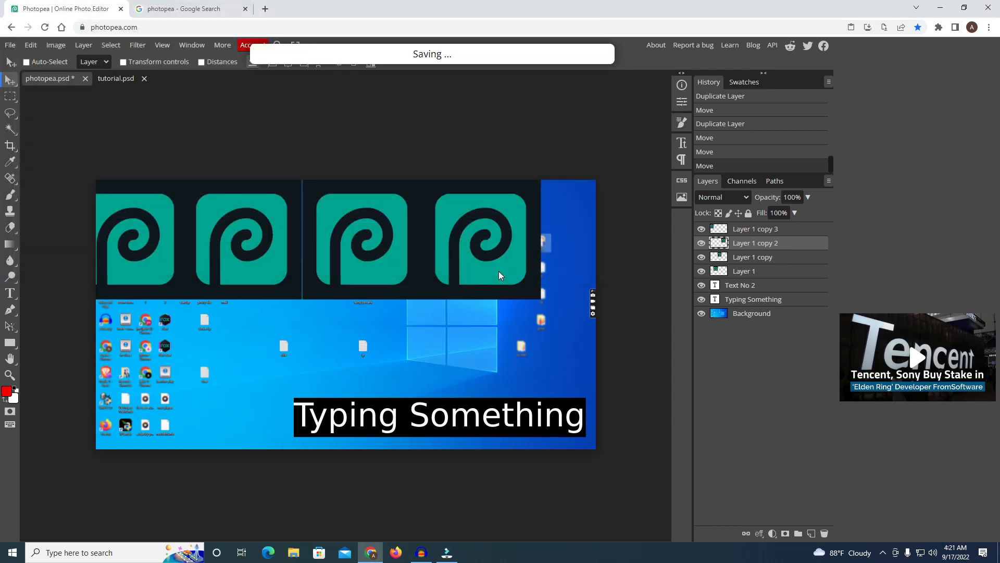
# - Close both open documents and the Google image search page
pyautogui.click(139, 79)
pyautogui.click(79, 78)
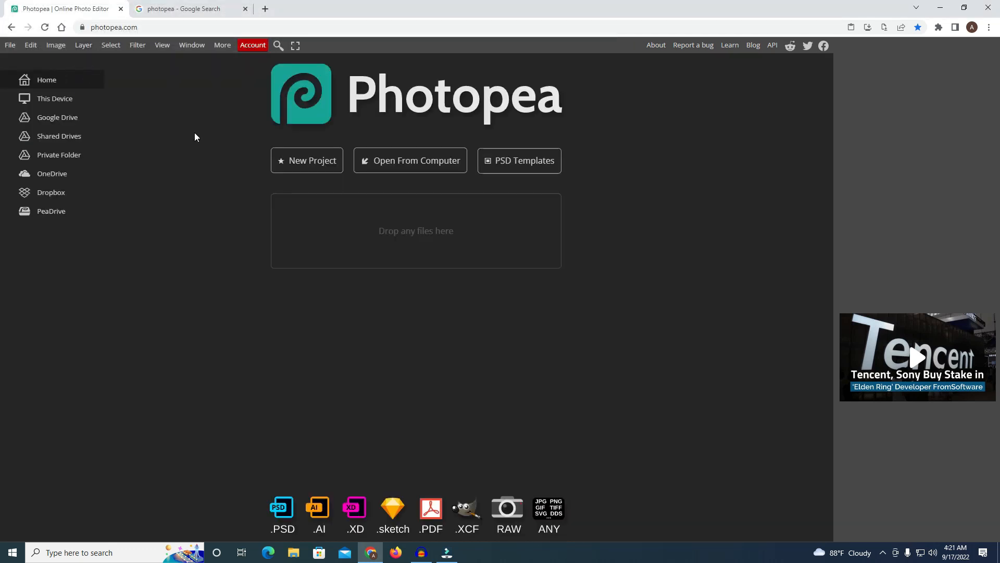
pyautogui.click(201, 8)
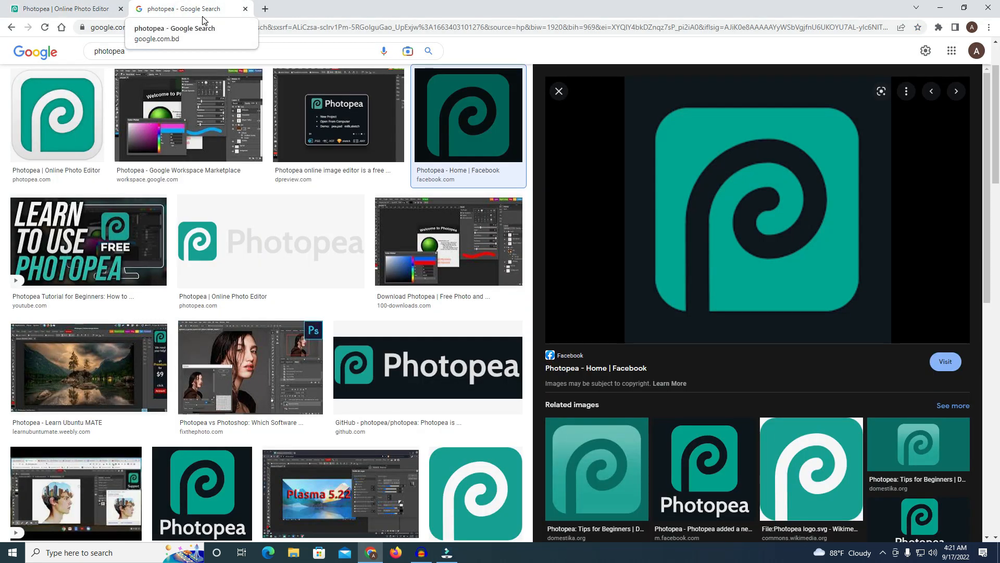
pyautogui.click(244, 9)
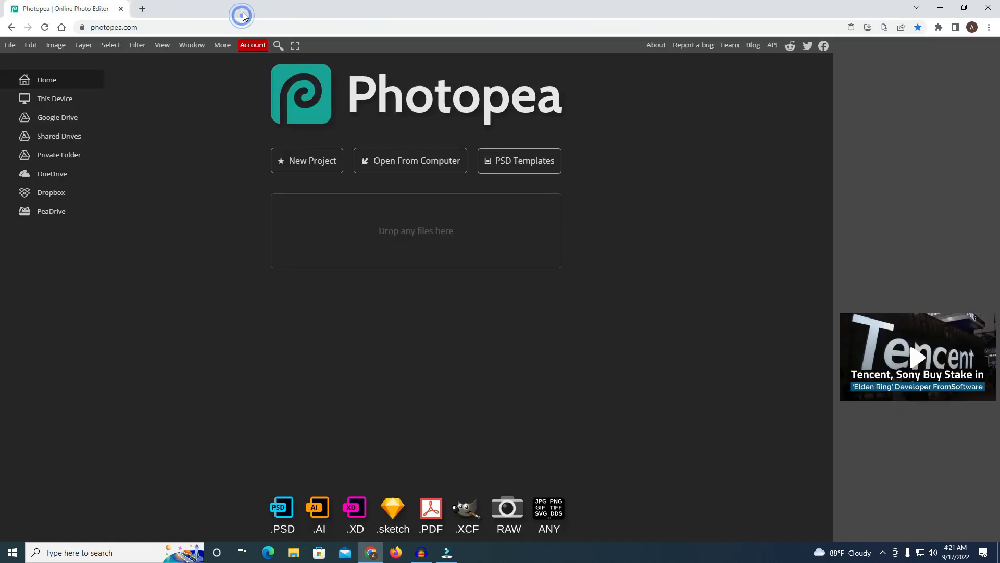
# - Replace the current Photopea browser tab with a new one and load photopea.com in it
pyautogui.click(142, 9)
pyautogui.click(121, 9)
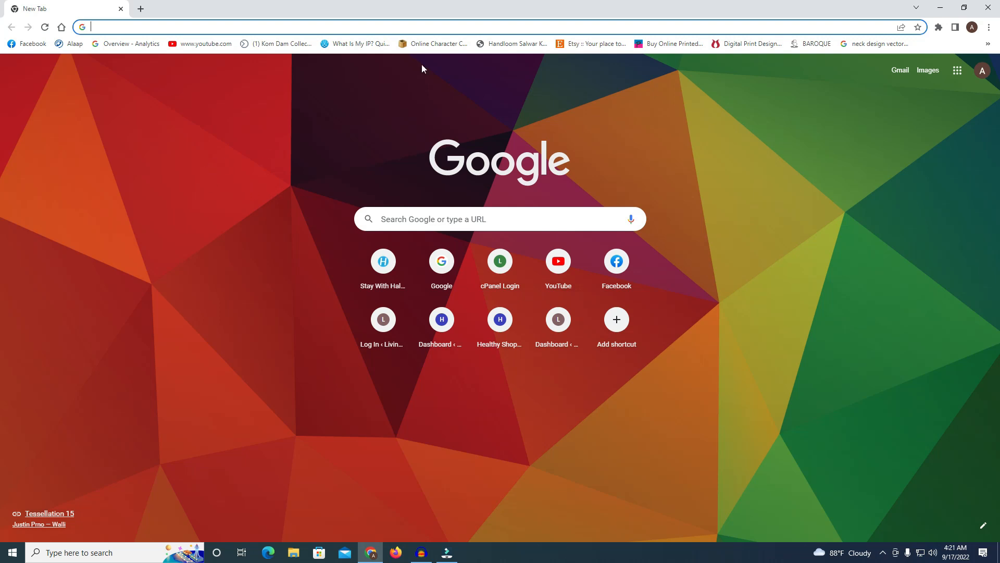
pyautogui.click(335, 28)
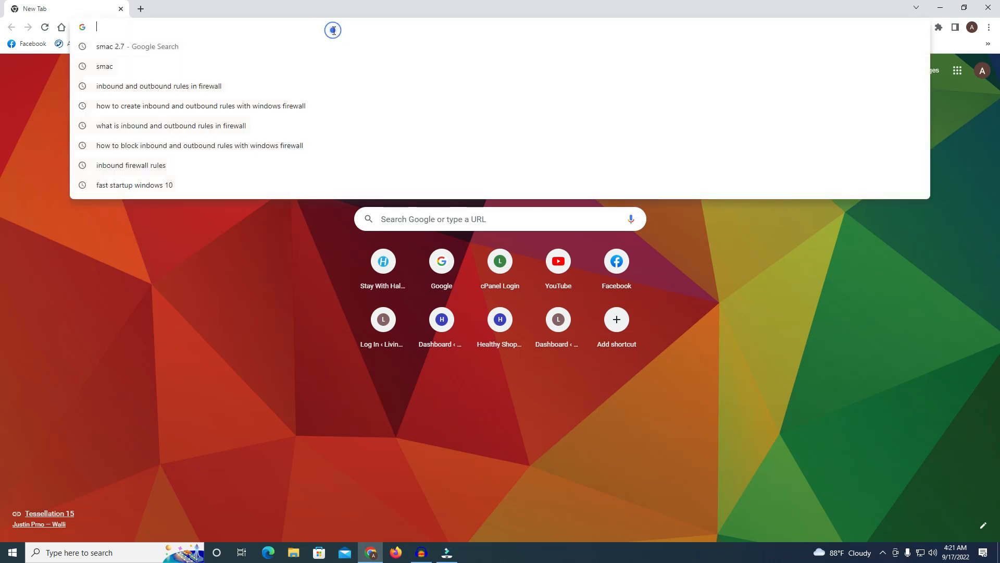
pyautogui.write('p')
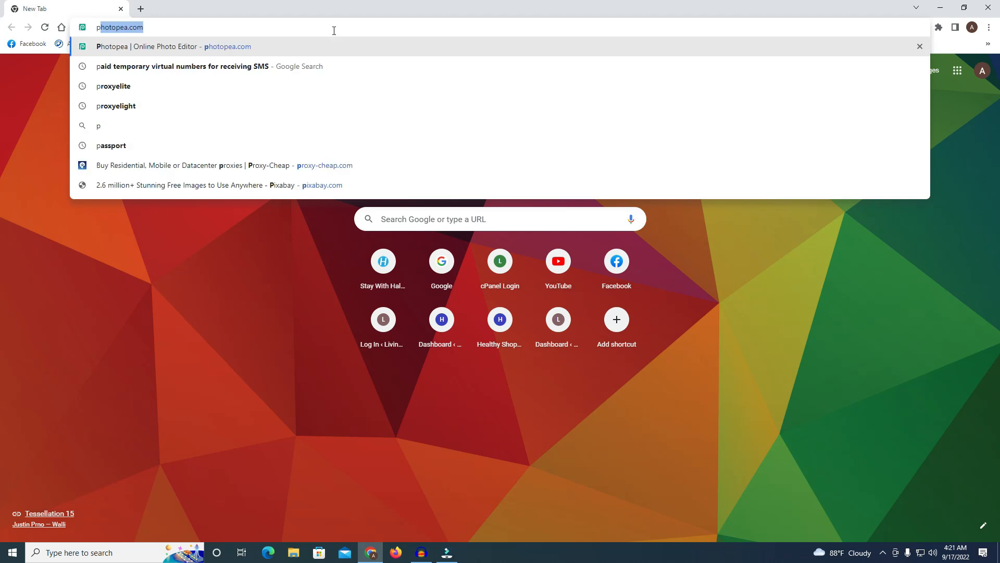
pyautogui.press('Return')
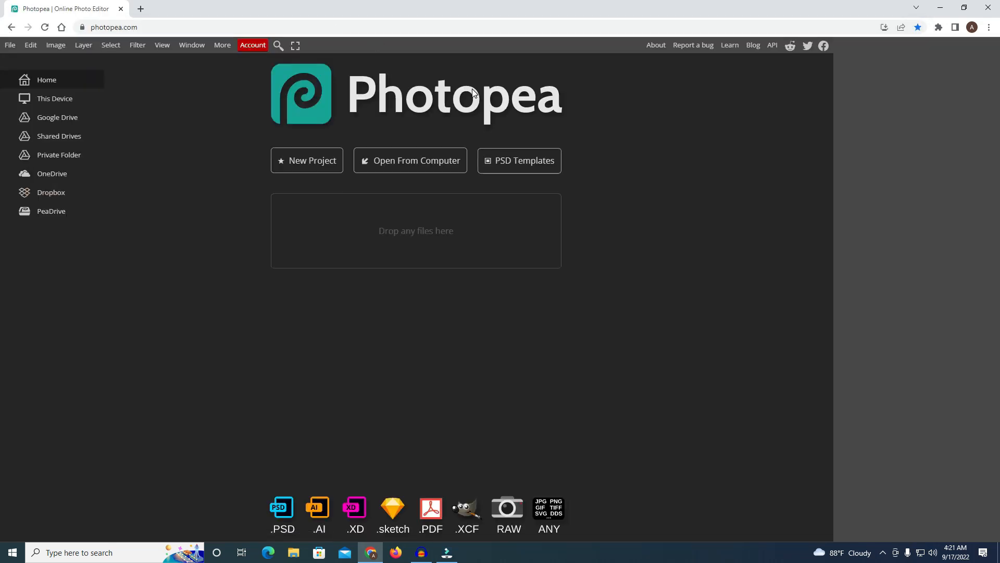
pyautogui.click(433, 162)
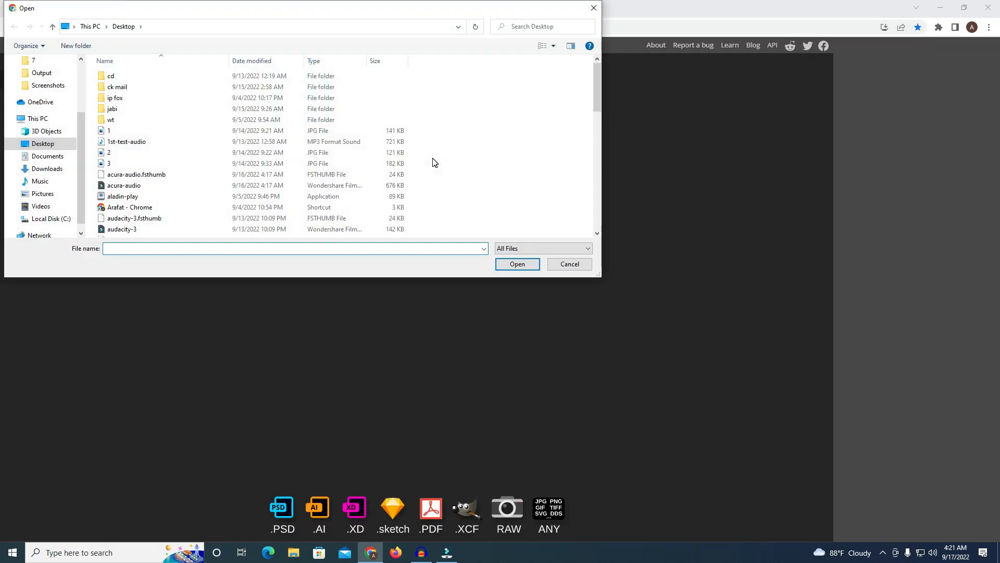
pyautogui.click(577, 264)
pyautogui.click(520, 163)
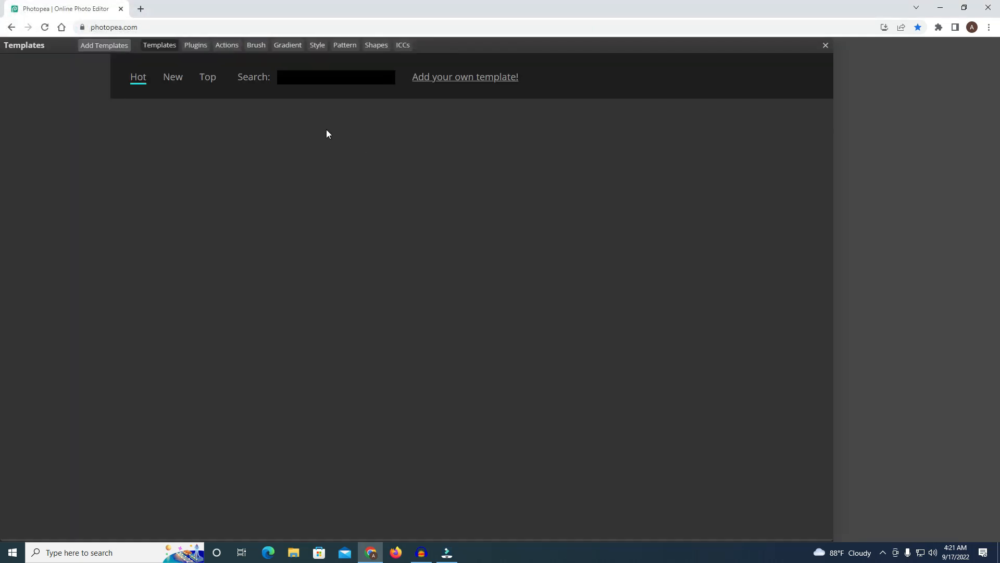
pyautogui.click(825, 45)
# - Open photopea.psd from the Desktop folder
pyautogui.click(416, 163)
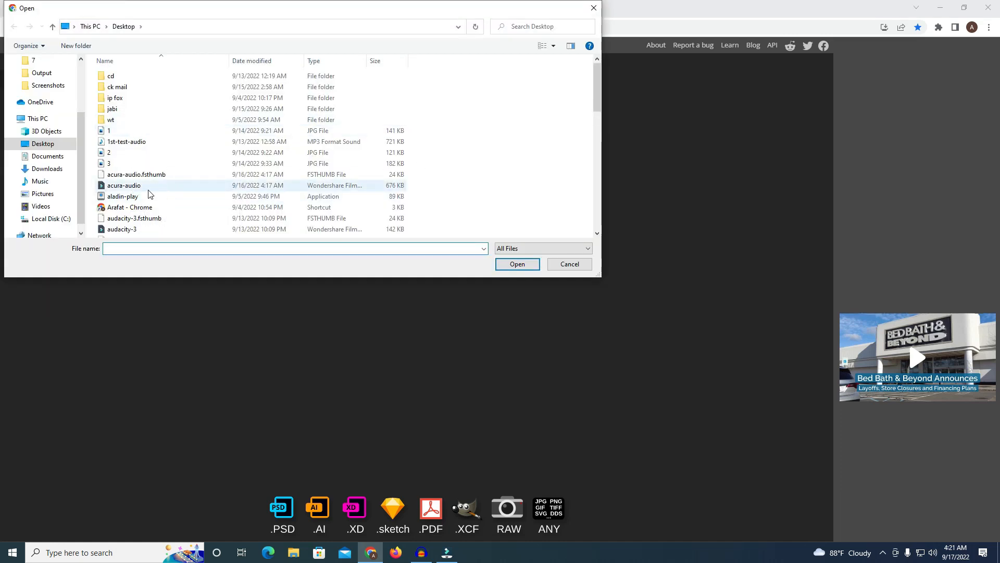
pyautogui.scroll(-6, 241, 159)
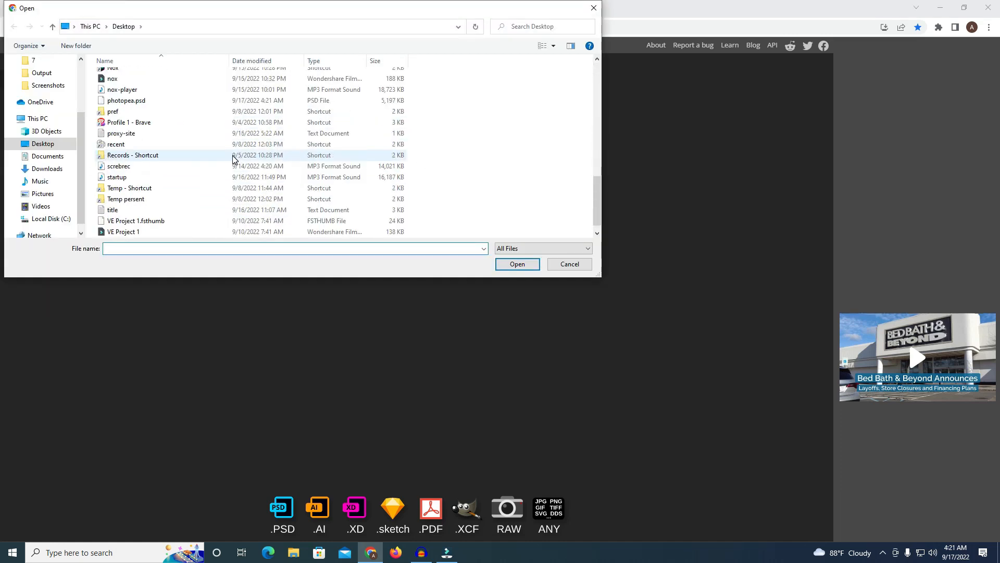
pyautogui.scroll(3, 234, 160)
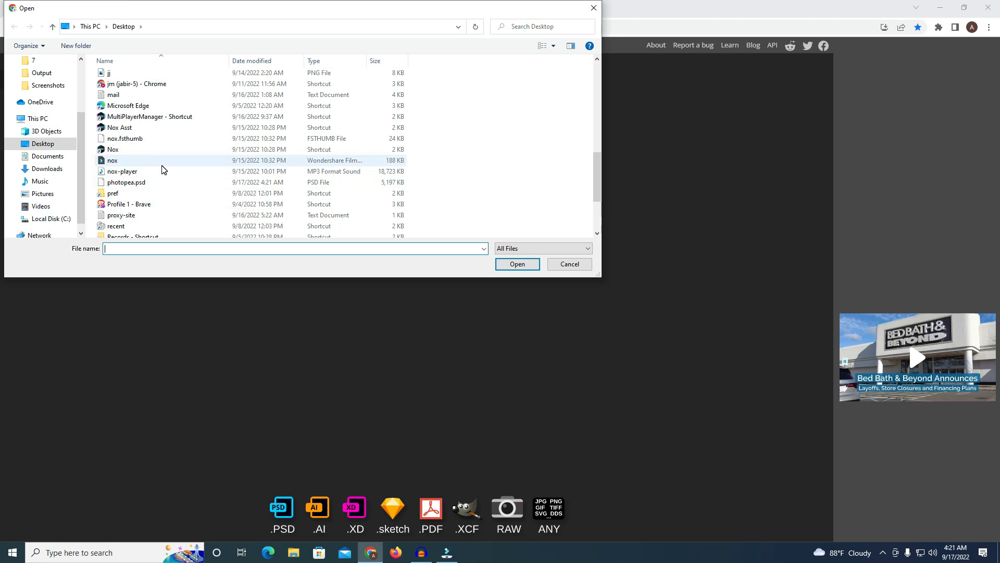
pyautogui.click(127, 185)
pyautogui.doubleClick(126, 184)
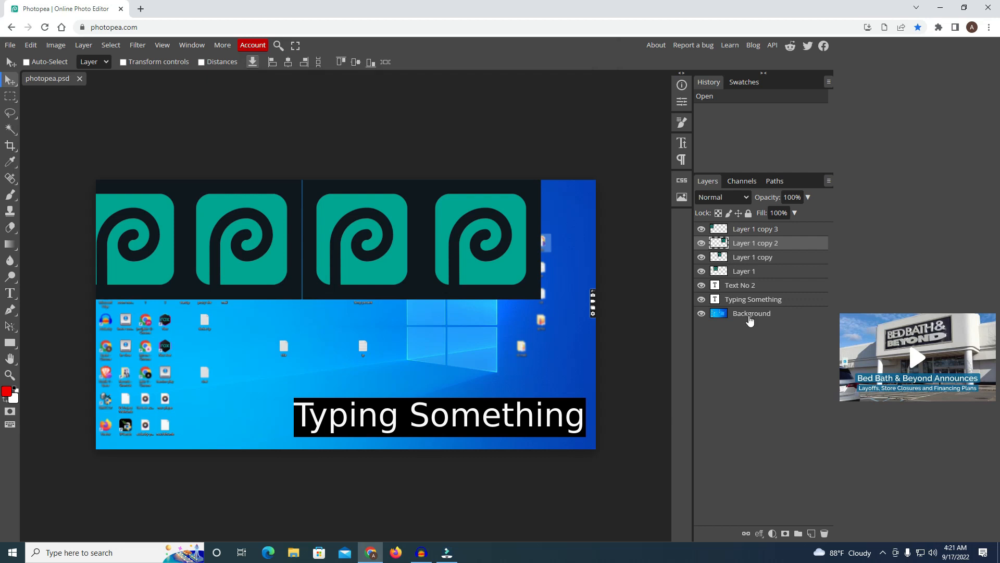
# - Select logo and text layers of the reopened file one after another to check that its layers are preserved
pyautogui.click(753, 255)
pyautogui.click(753, 241)
pyautogui.click(756, 260)
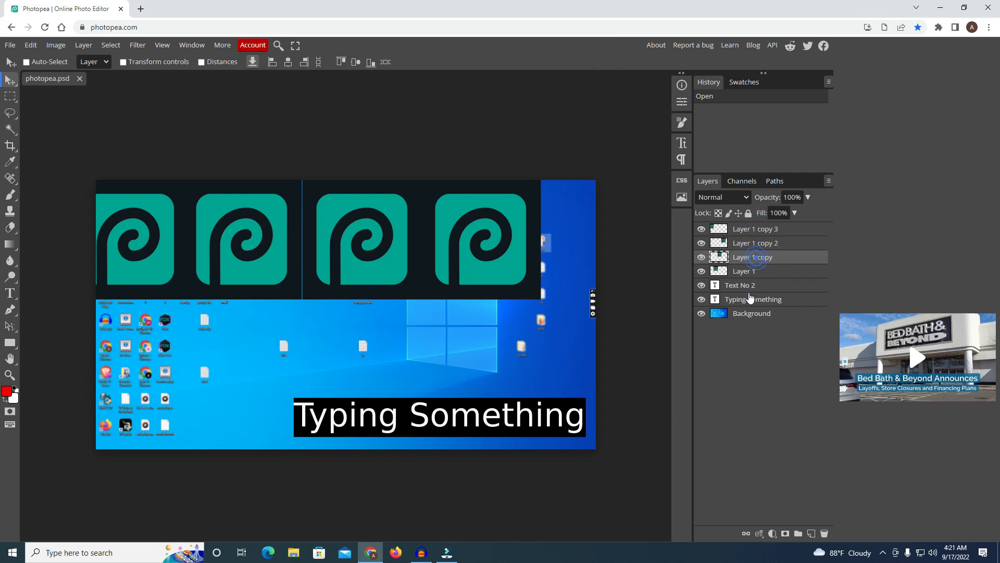
pyautogui.click(751, 299)
pyautogui.click(743, 311)
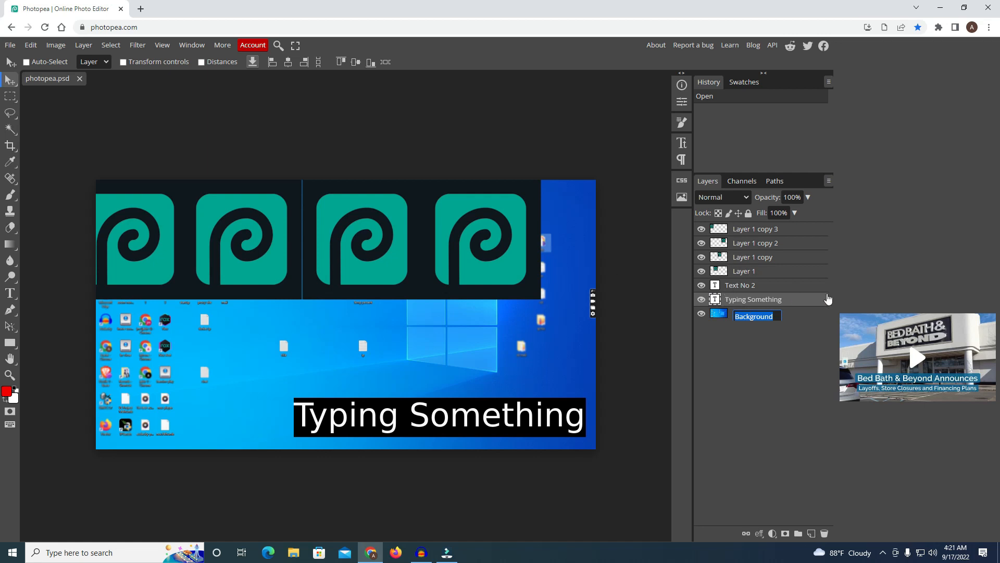
pyautogui.scroll(-2, 418, 339)
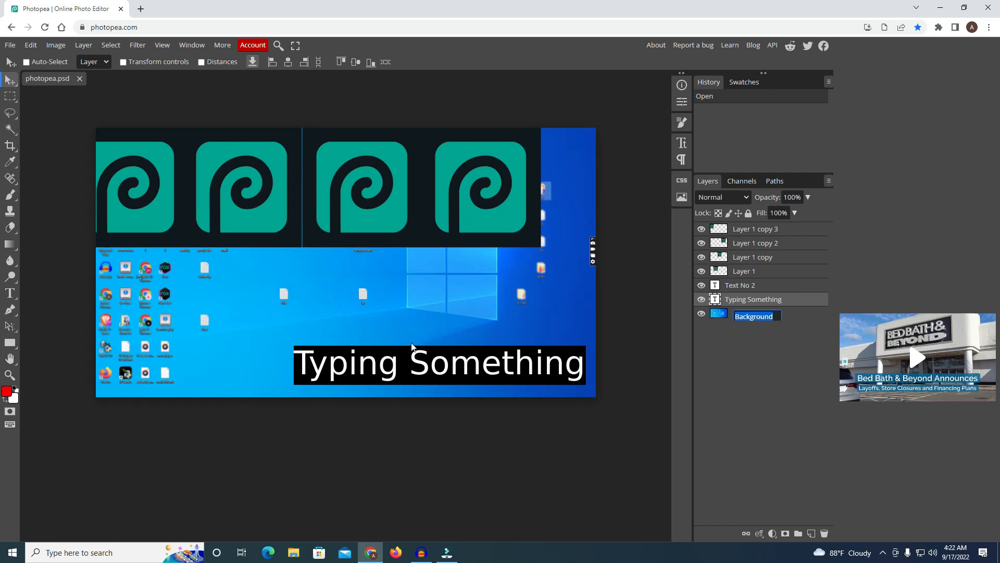
# - Export the image as a PNG named photopea at 1920 by 1034 px and 100% quality, checking the preview
pyautogui.click(10, 45)
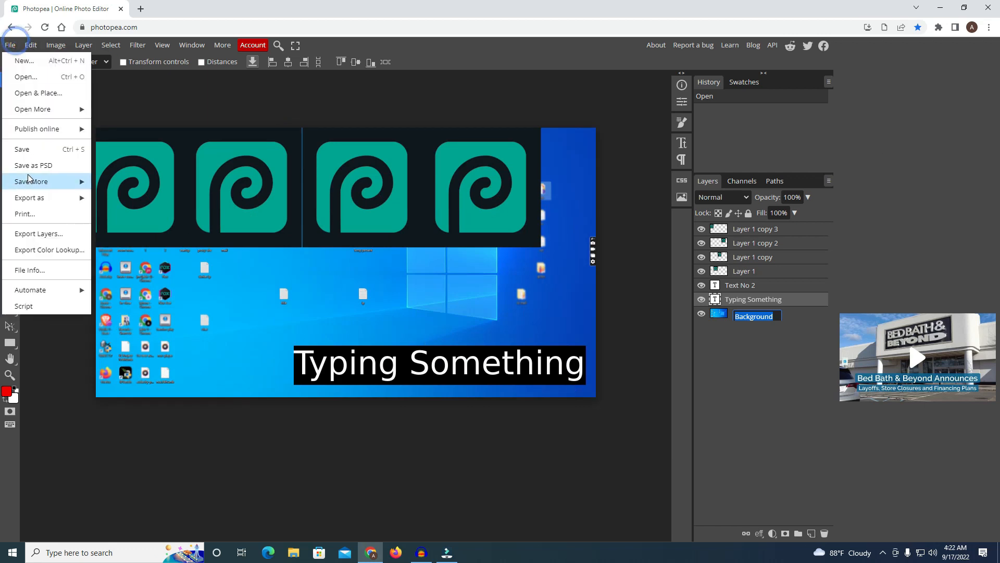
pyautogui.moveTo(53, 188)
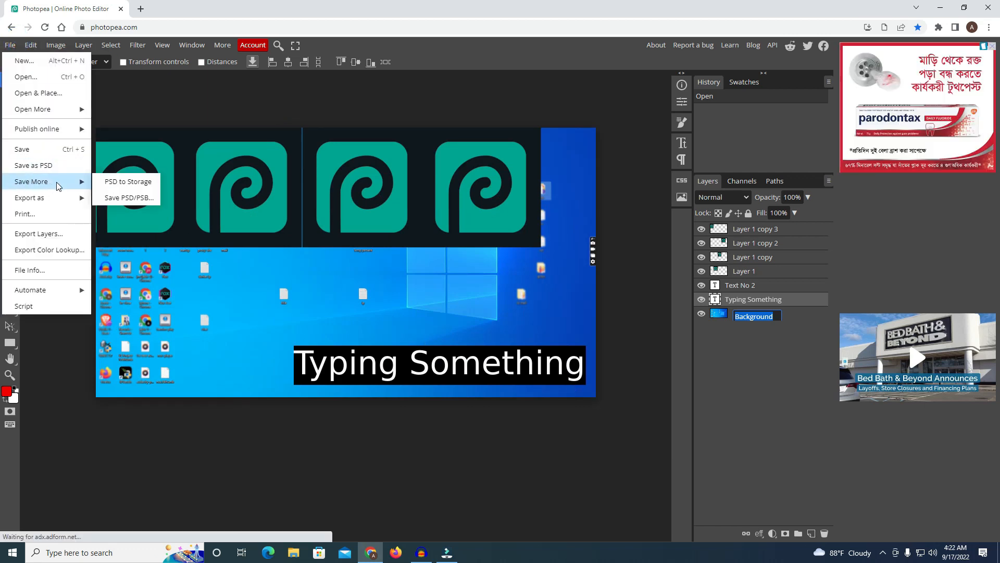
pyautogui.click(62, 200)
pyautogui.click(114, 199)
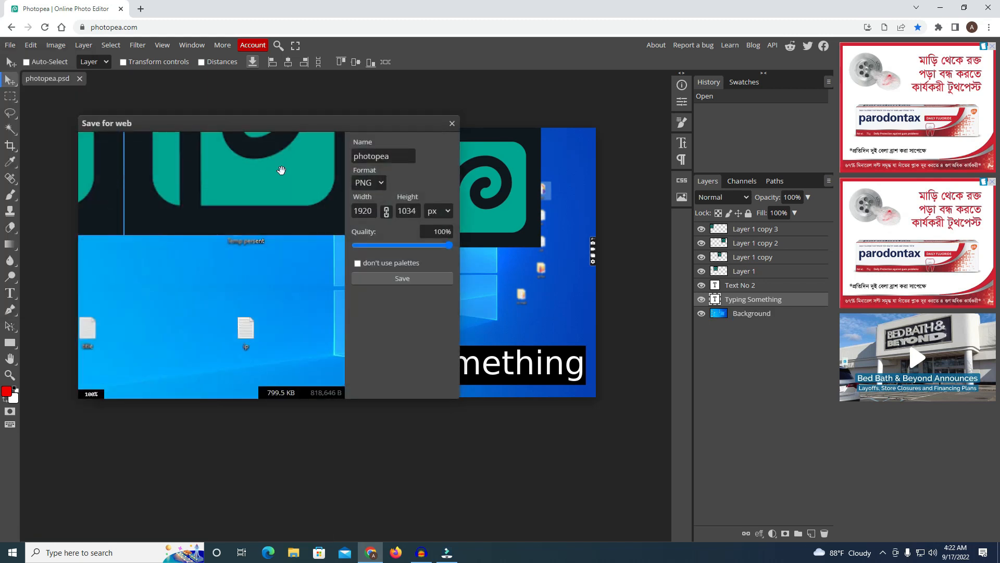
pyautogui.scroll(-5, 222, 263)
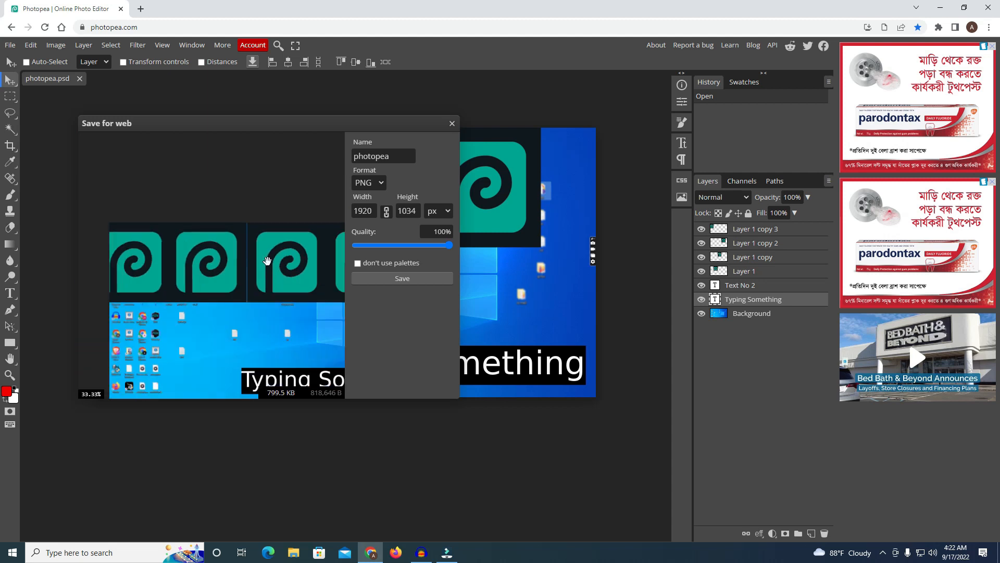
pyautogui.moveTo(263, 286); pyautogui.dragTo(260, 235)
pyautogui.click(379, 281)
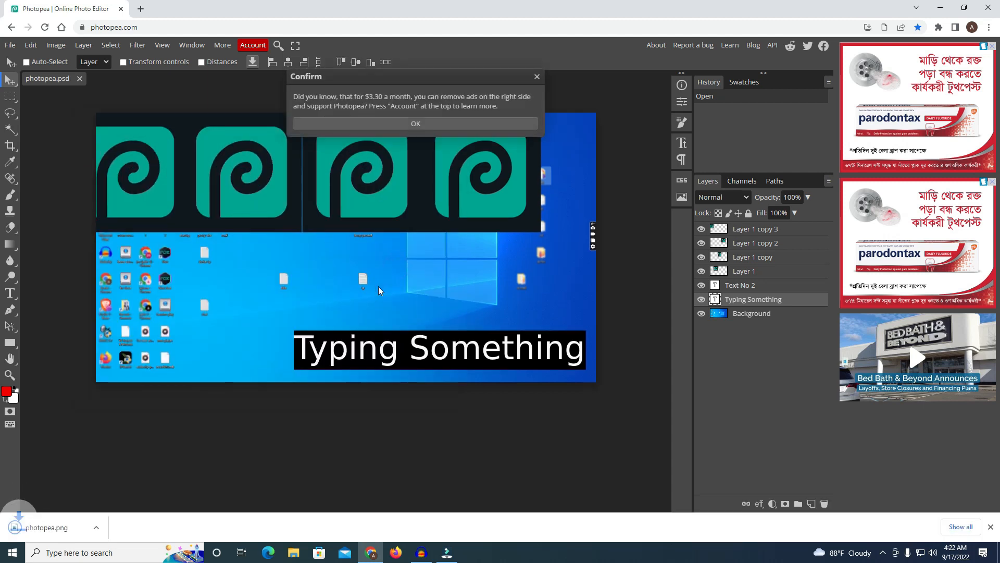
# - View the exported photopea.png from the Downloads folder in File Explorer, close the viewer and minimise the folder window
pyautogui.click(290, 558)
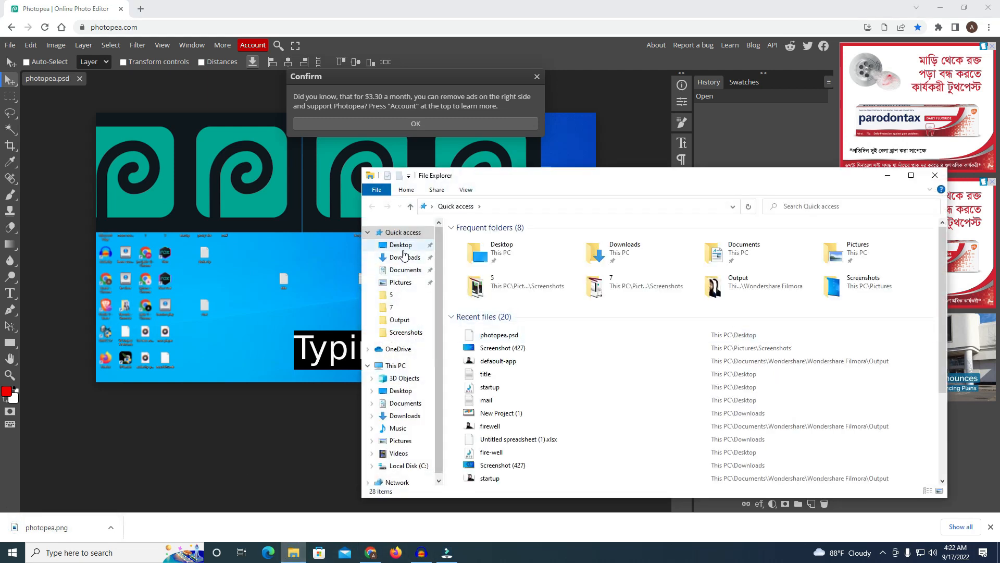
pyautogui.click(401, 245)
pyautogui.click(405, 256)
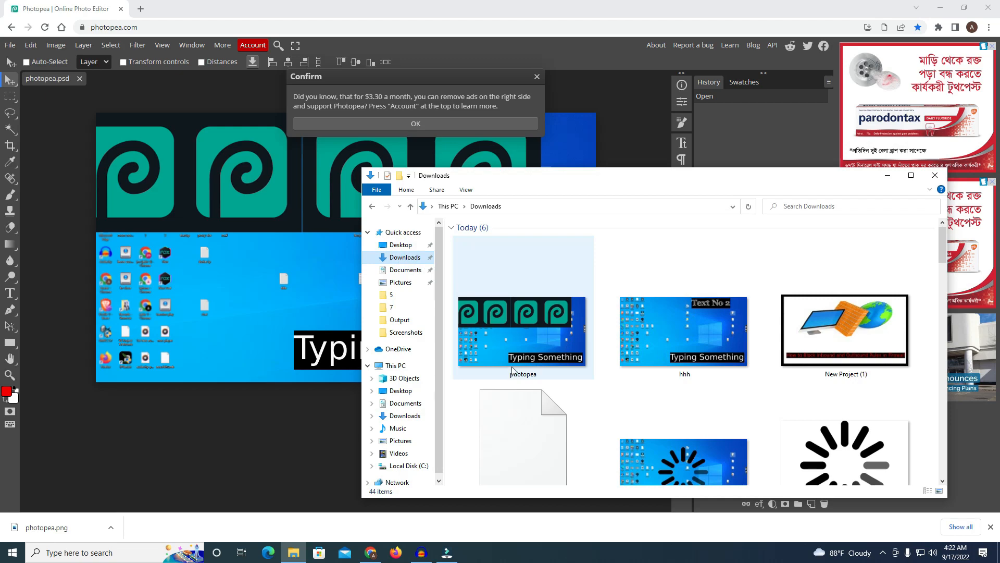
pyautogui.doubleClick(537, 342)
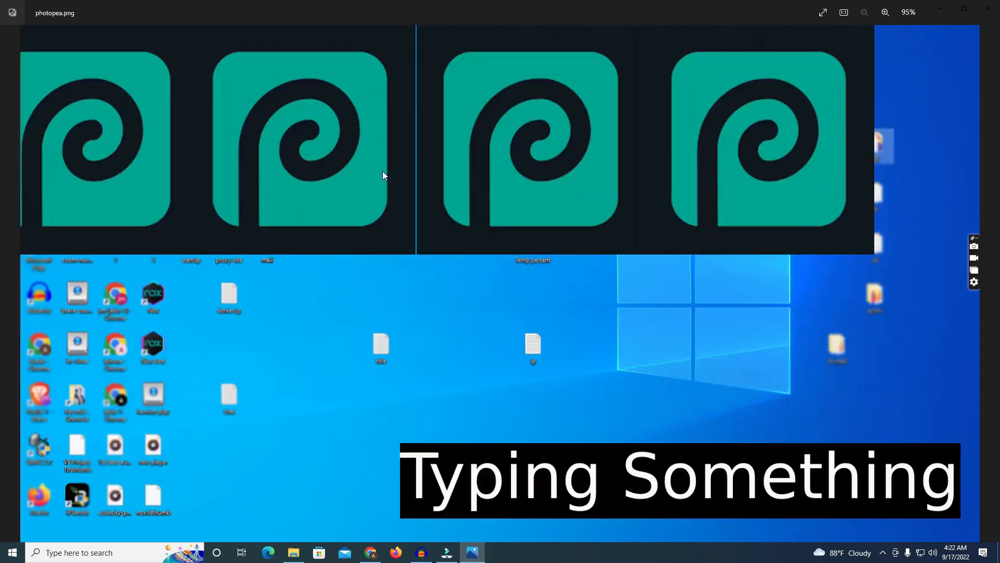
pyautogui.click(999, 4)
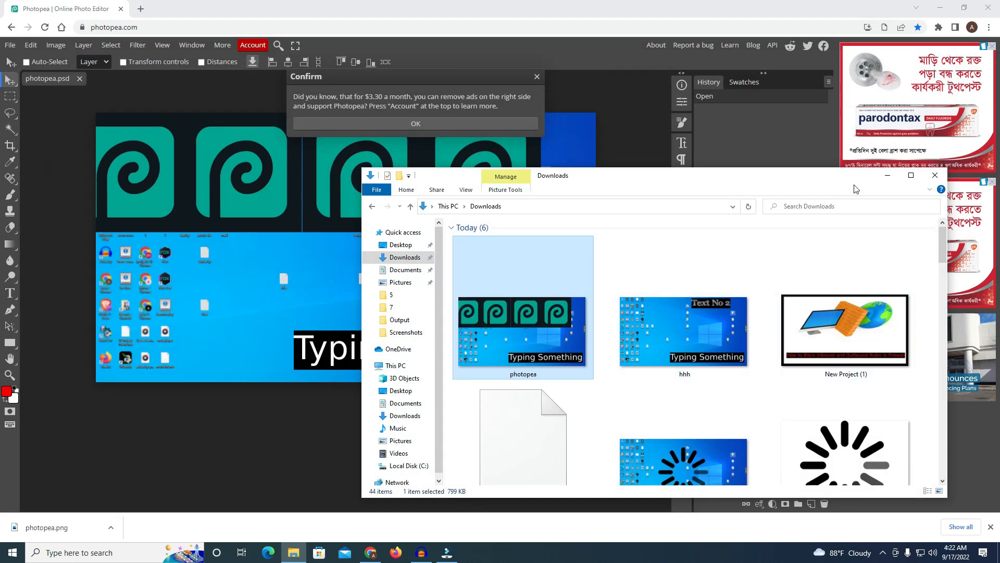
pyautogui.moveTo(807, 181); pyautogui.dragTo(839, 56)
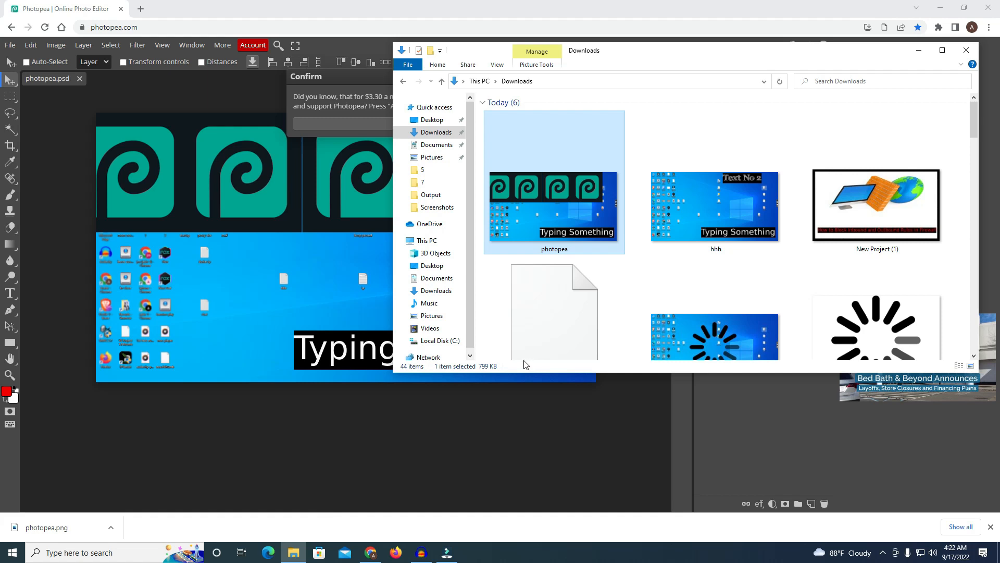
pyautogui.click(919, 50)
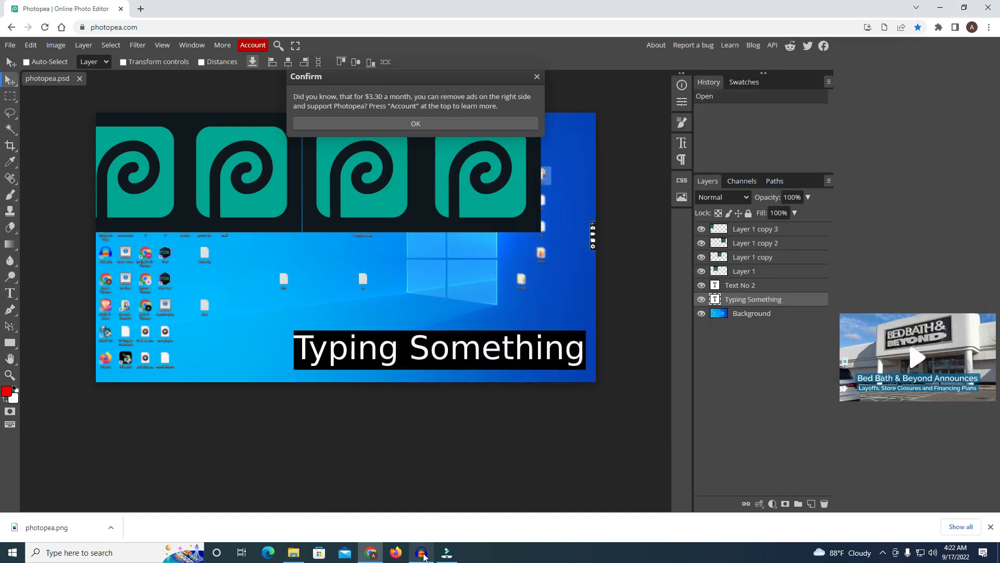
pyautogui.click(423, 552)
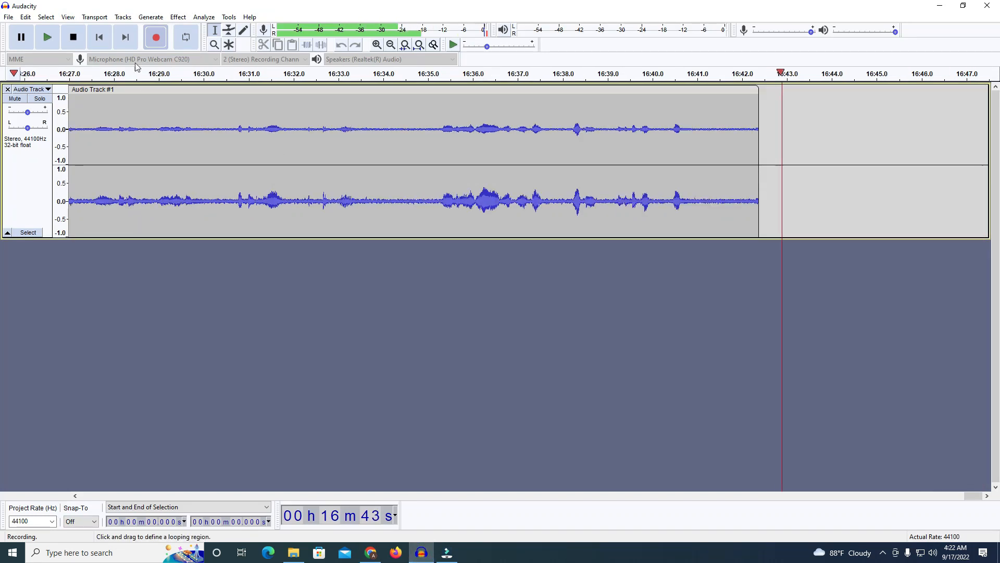